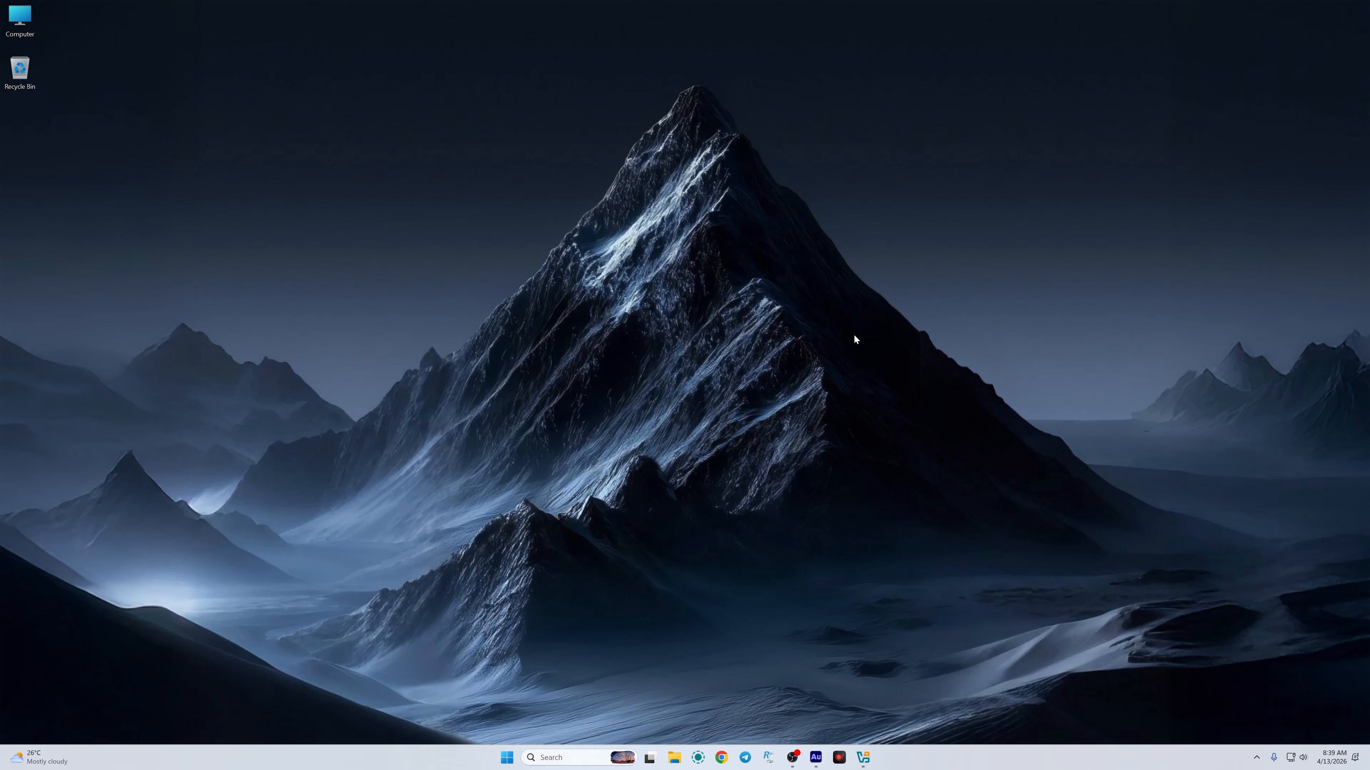
# Step: Open Chrome, scroll through the RI ROBIN YouTube channel's playlists, and open a new tab
pyautogui.click(717, 761)
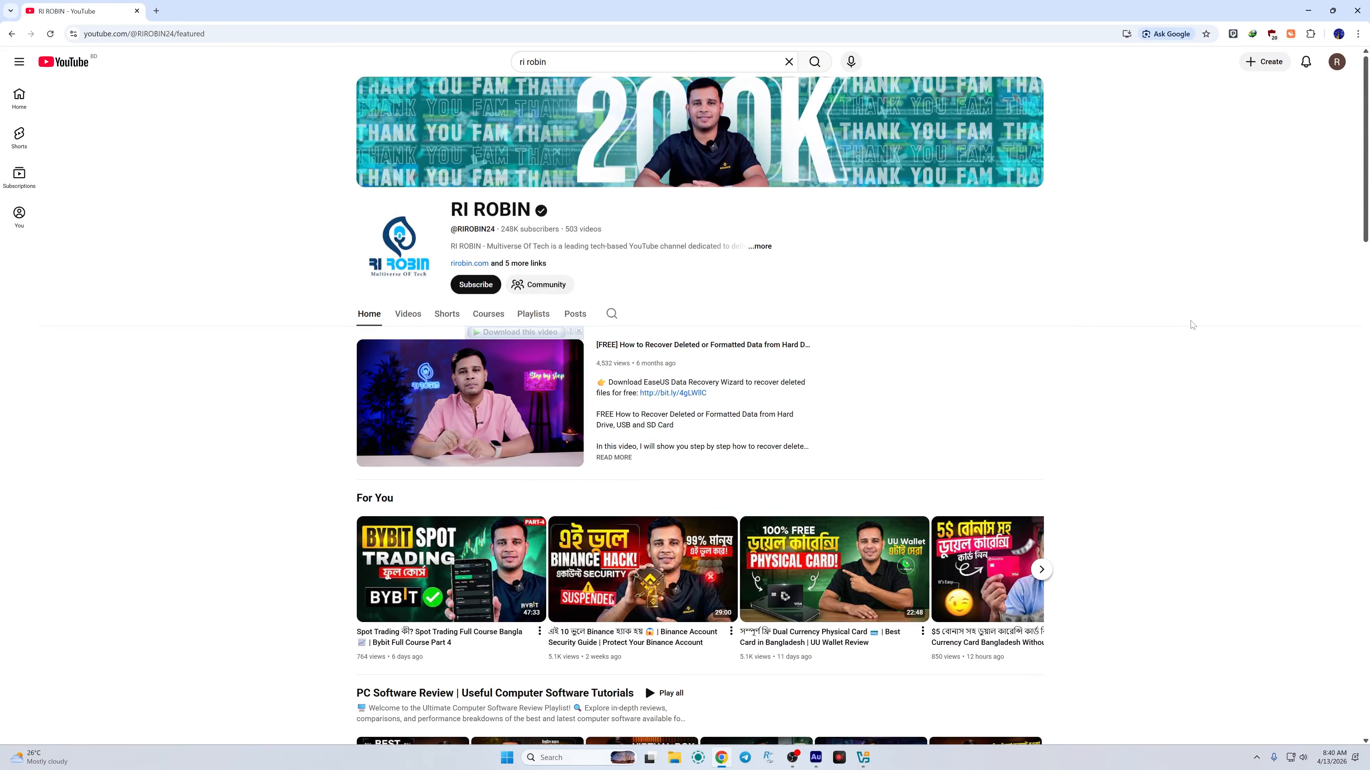
pyautogui.scroll(-10, 1244, 339)
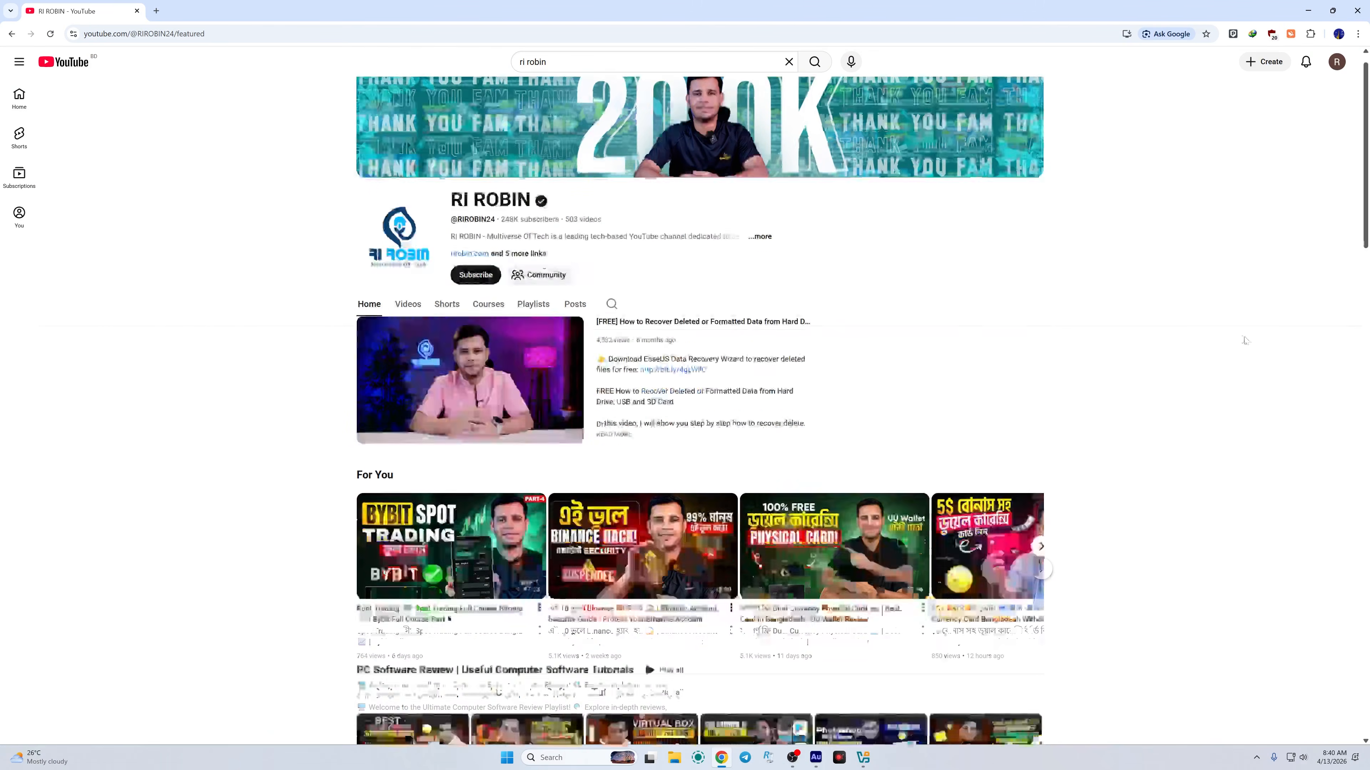
pyautogui.scroll(-5, 1325, 346)
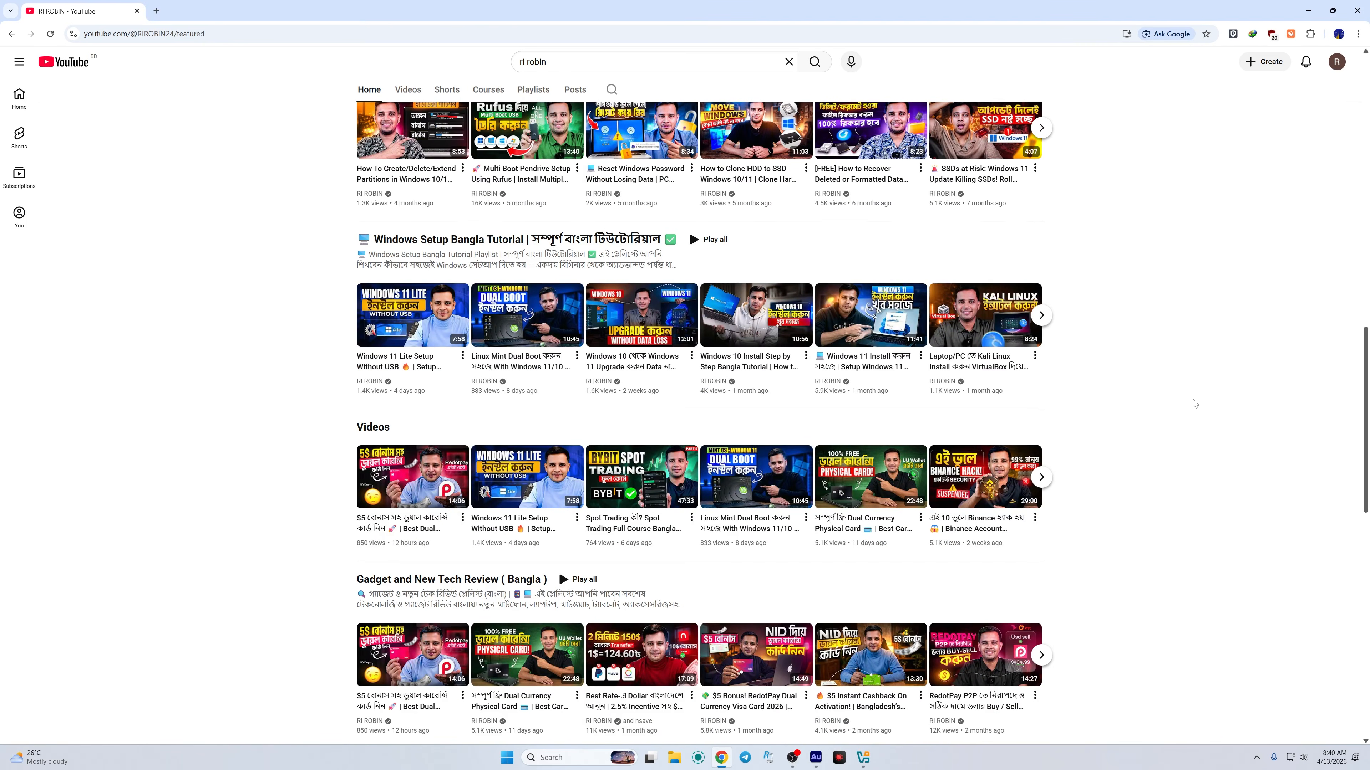
pyautogui.moveTo(861, 334)
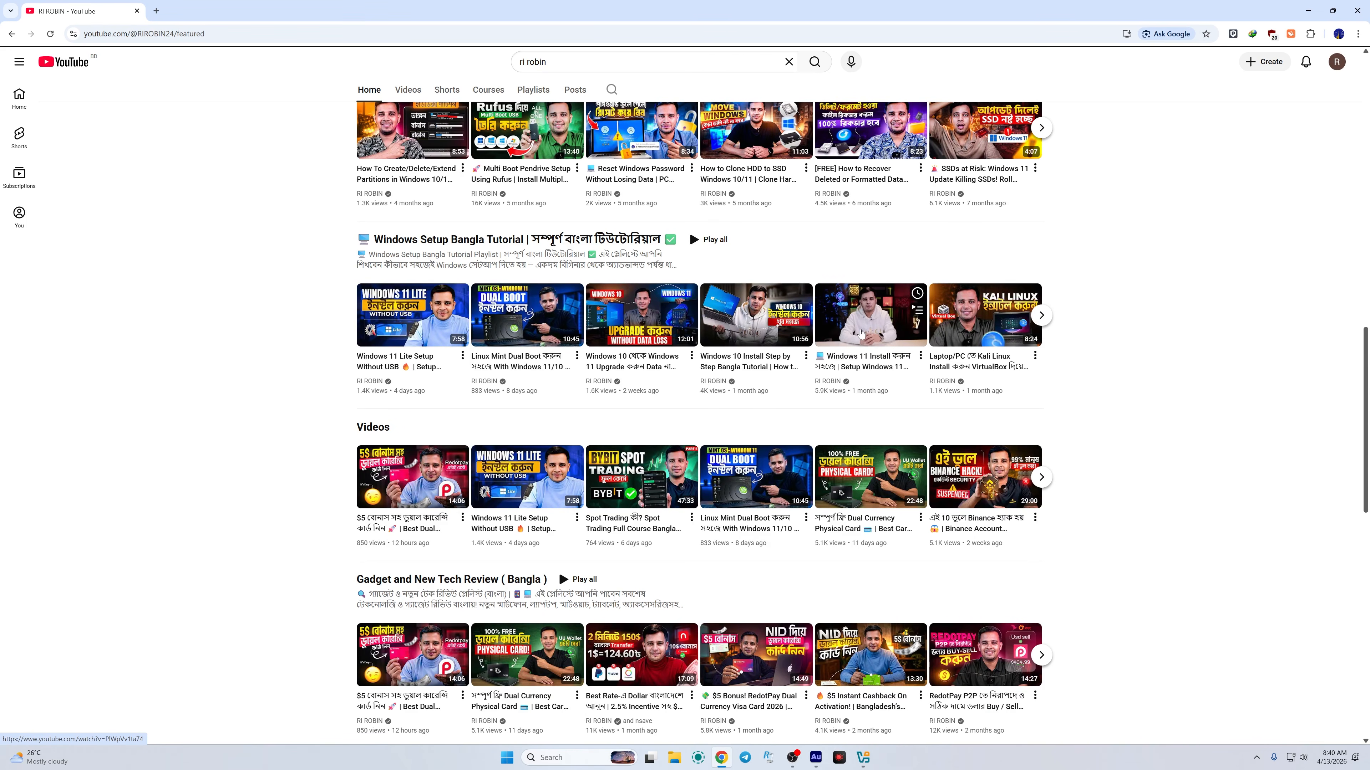
pyautogui.click(158, 9)
# Step: Close the YouTube tab and search for uupdump from the address bar
pyautogui.click(136, 10)
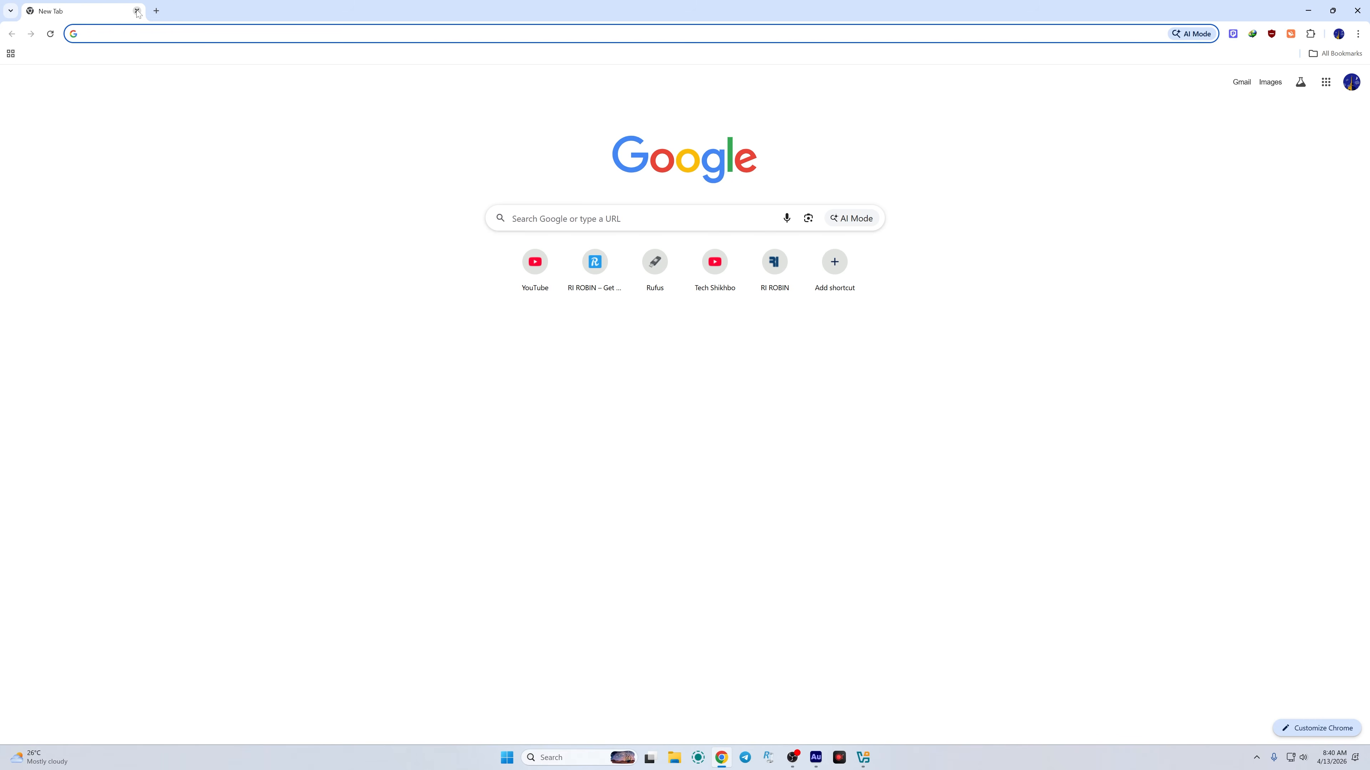
pyautogui.write('uup')
pyautogui.click(160, 169)
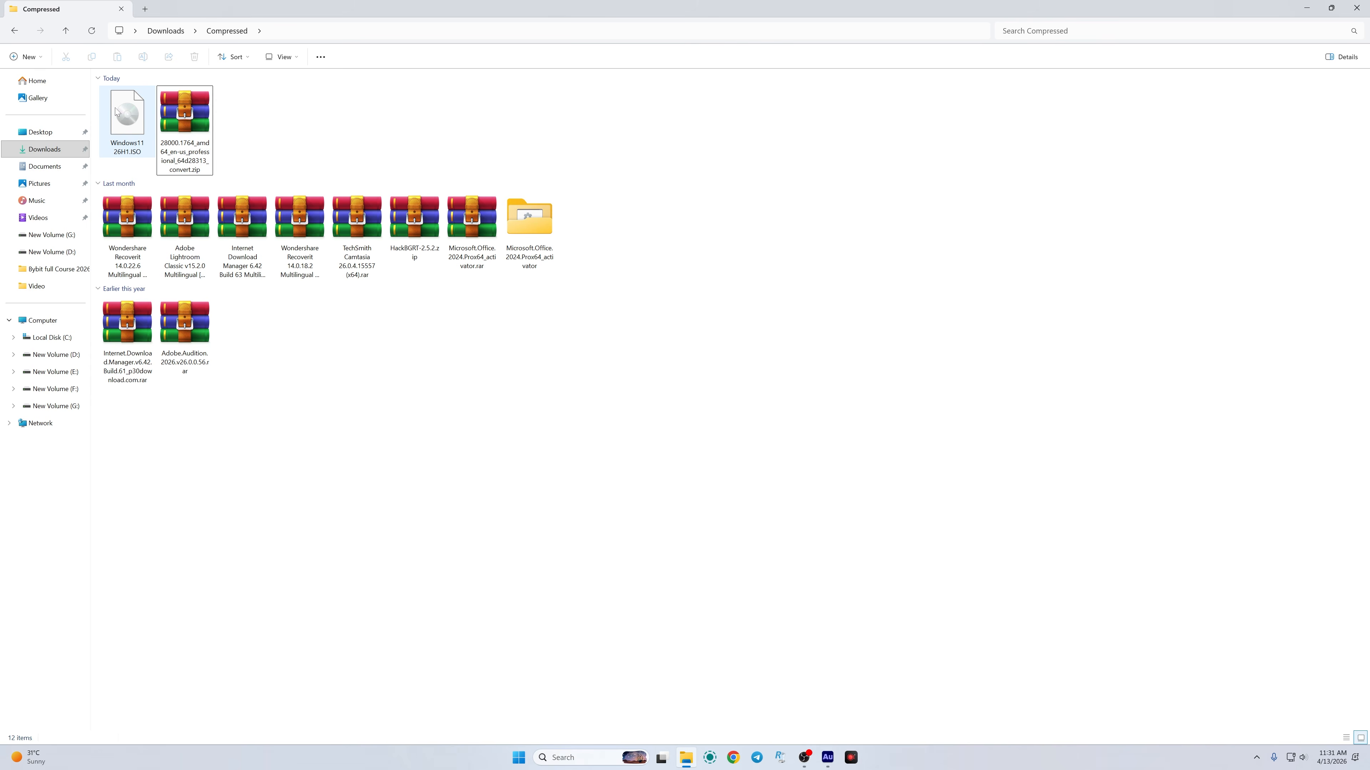
# Step: Select Windows11 26H1.ISO, close the Compressed folder, and launch Oracle VirtualBox from Start
pyautogui.click(116, 125)
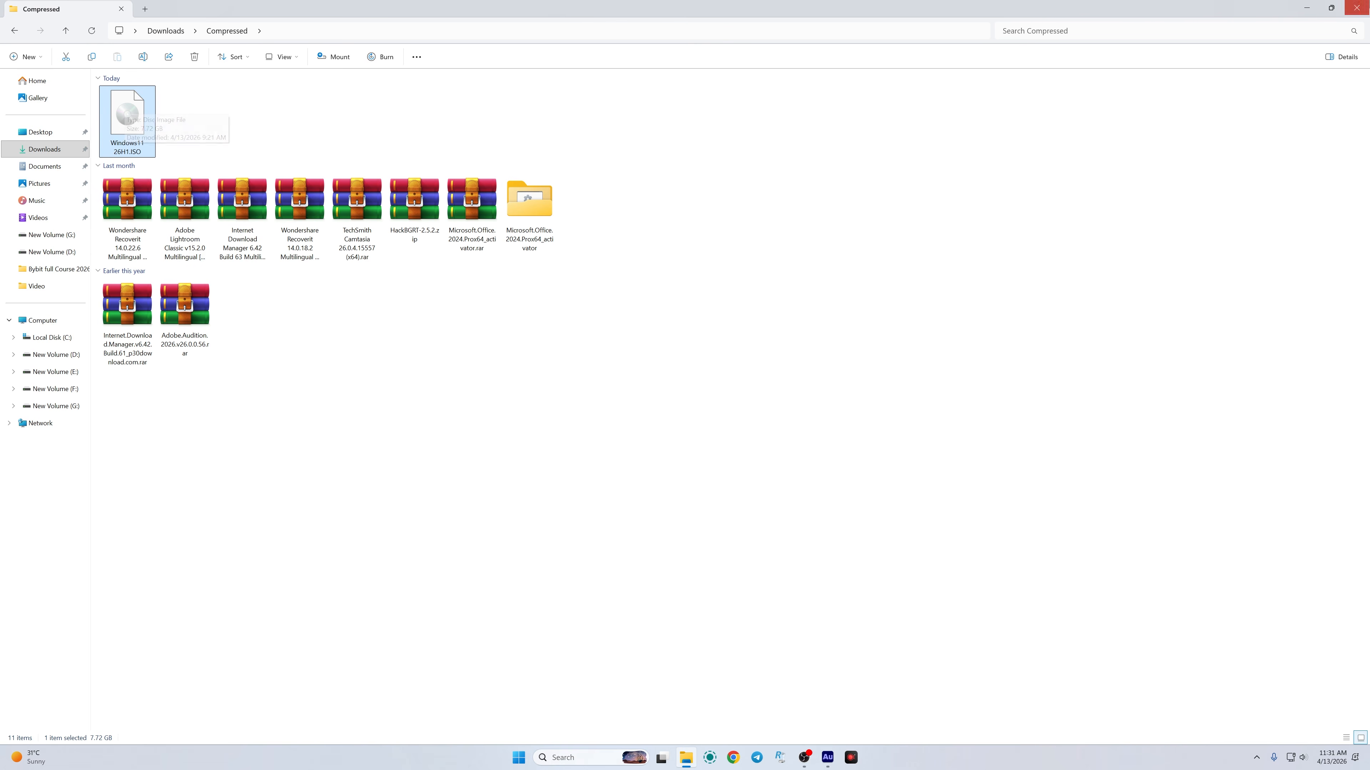
pyautogui.click(1357, 7)
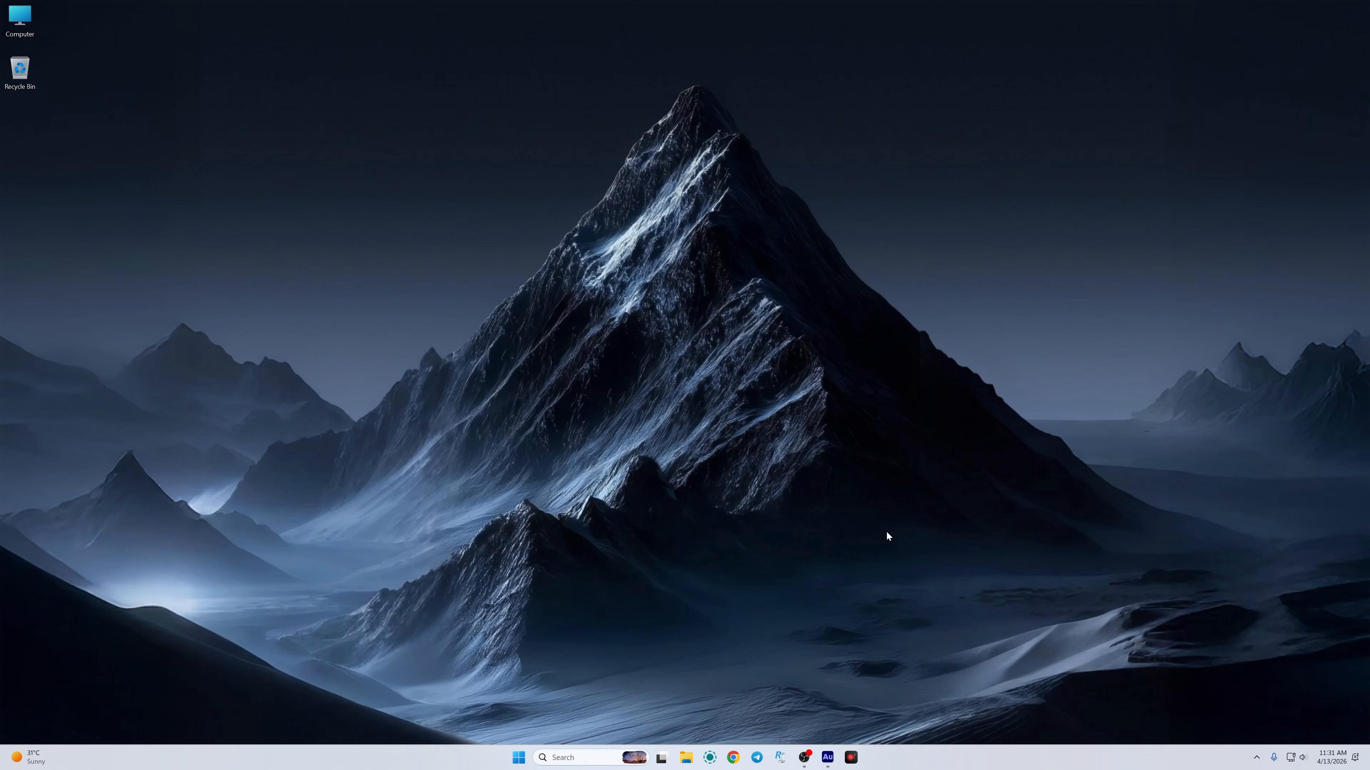
pyautogui.click(515, 759)
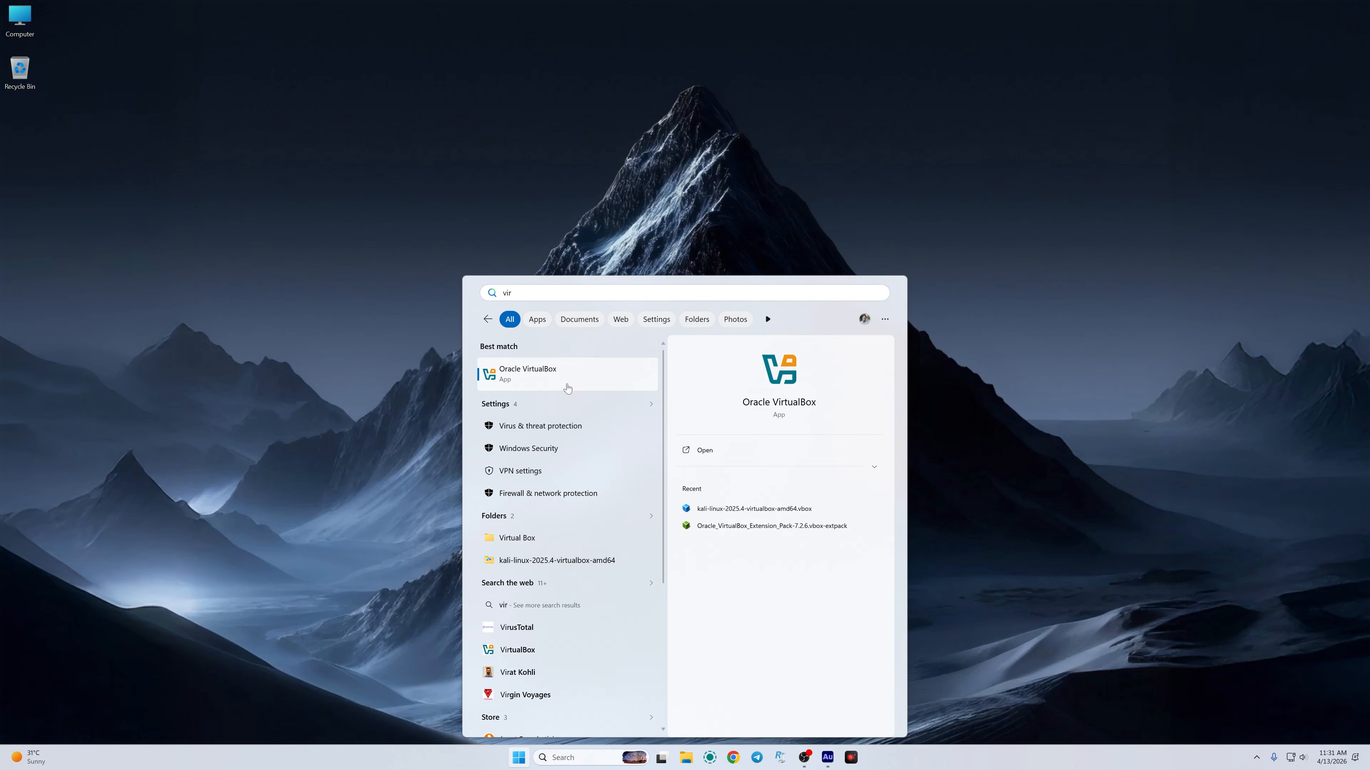
pyautogui.click(551, 376)
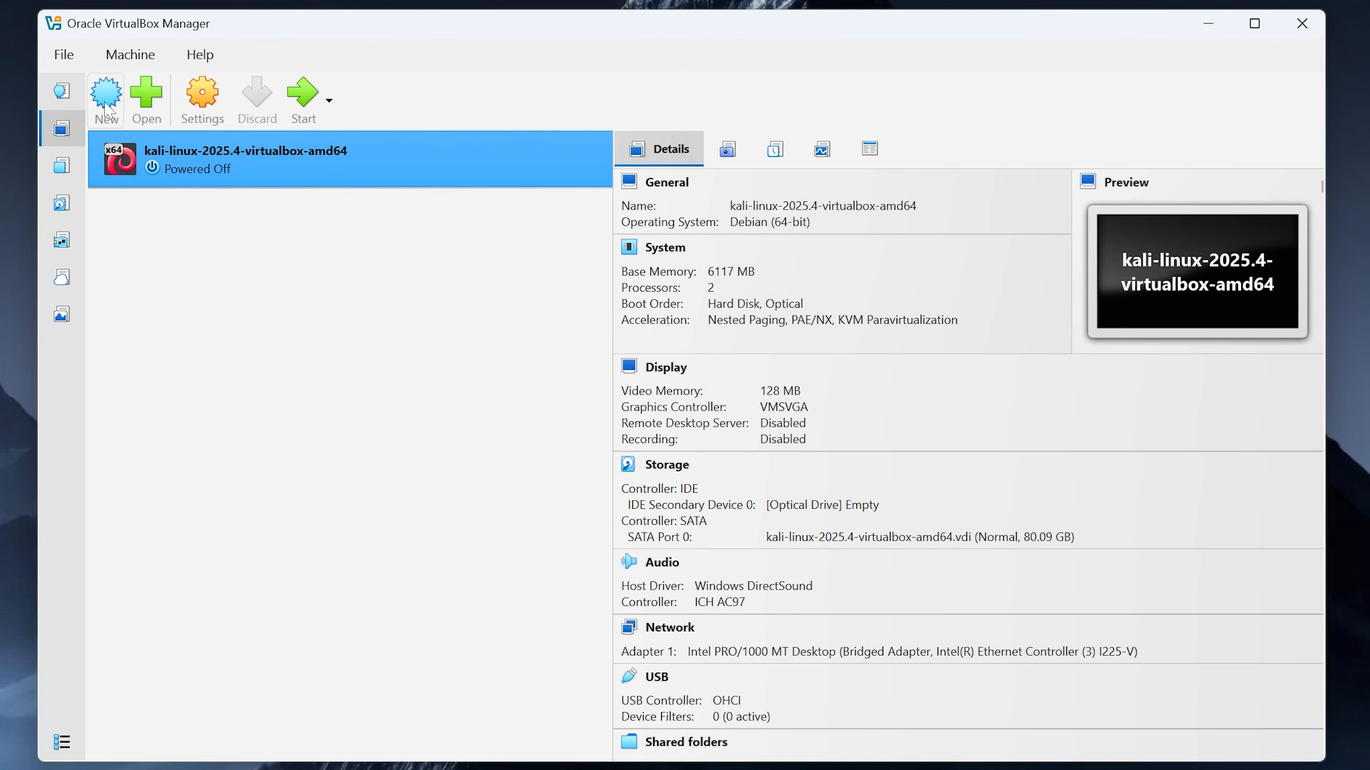
# Step: Name the new VM 'Windows 11 26h1' and attach Downloads\Compressed\Windows11 26H1.ISO as its ISO
pyautogui.click(198, 130)
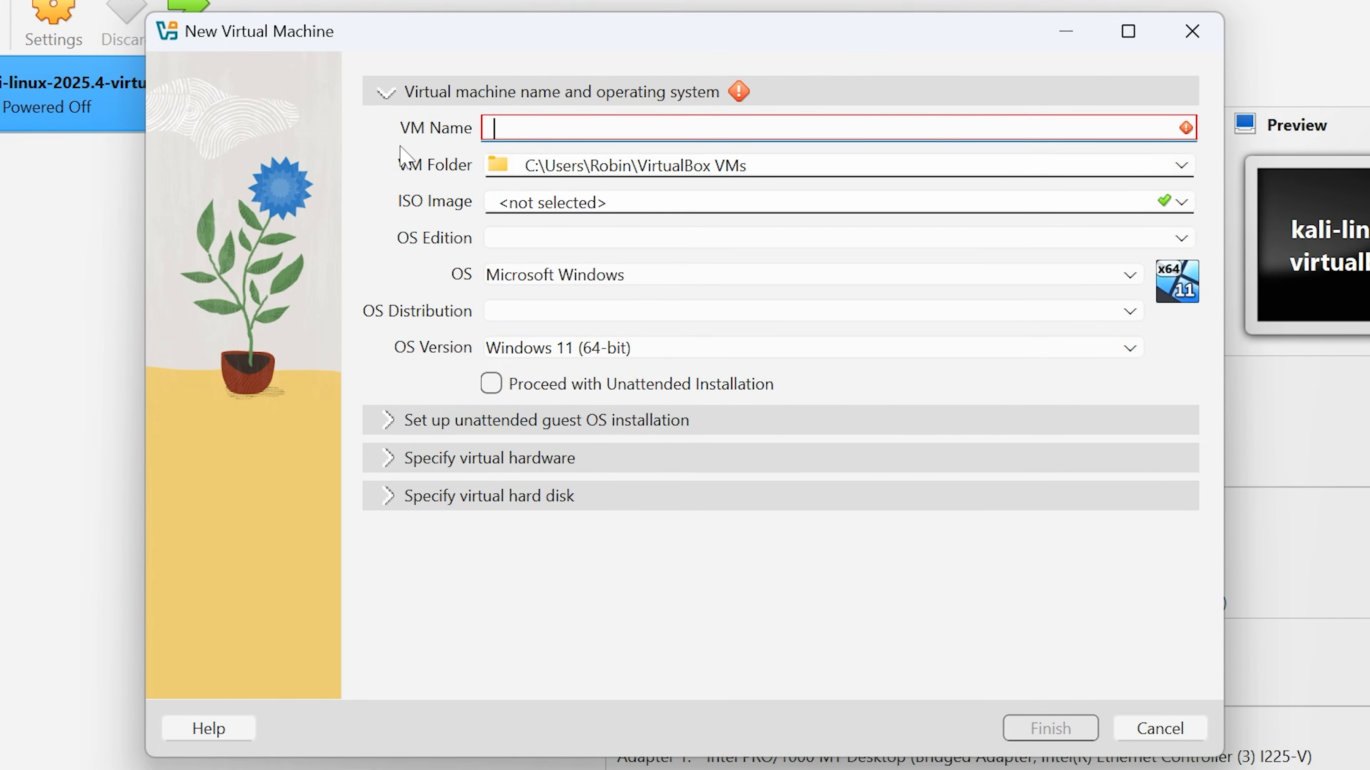
pyautogui.write('Win1126')
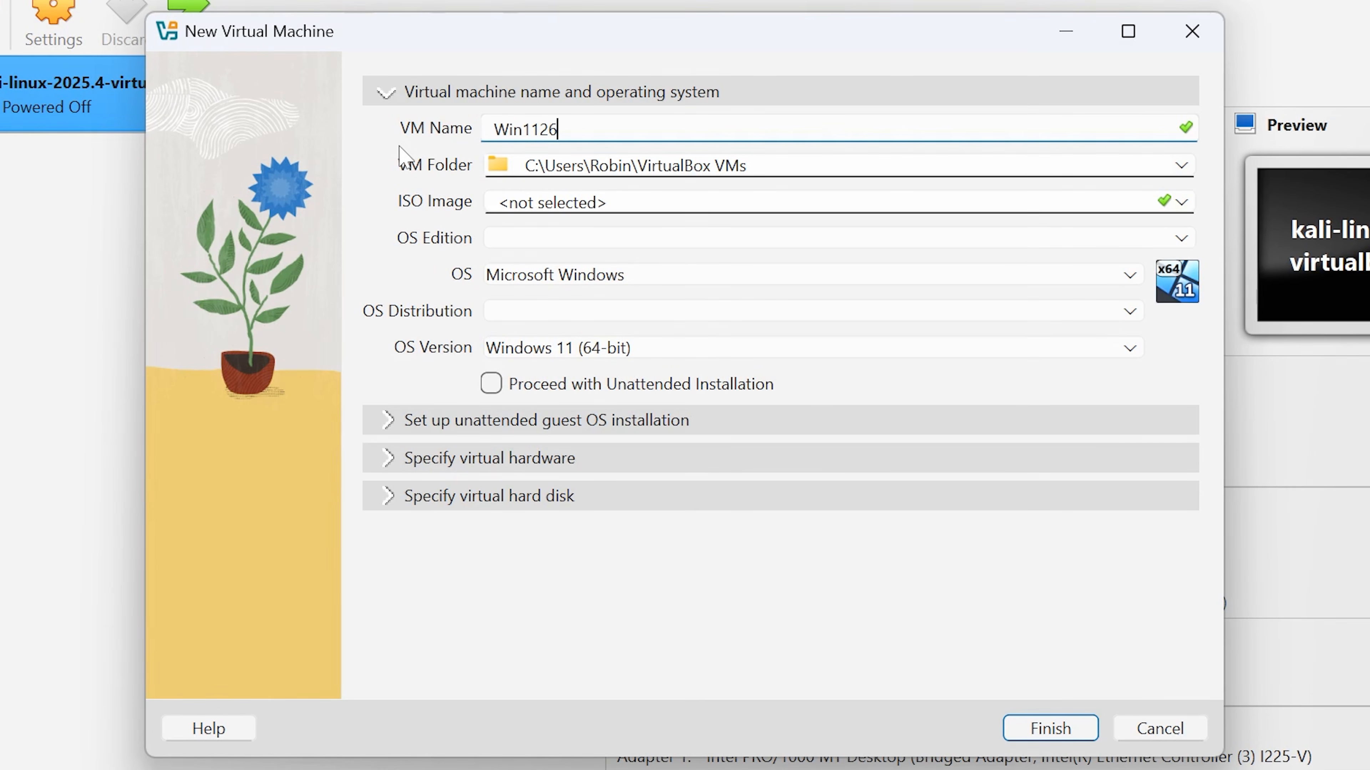
pyautogui.write('h1')
pyautogui.click(1181, 202)
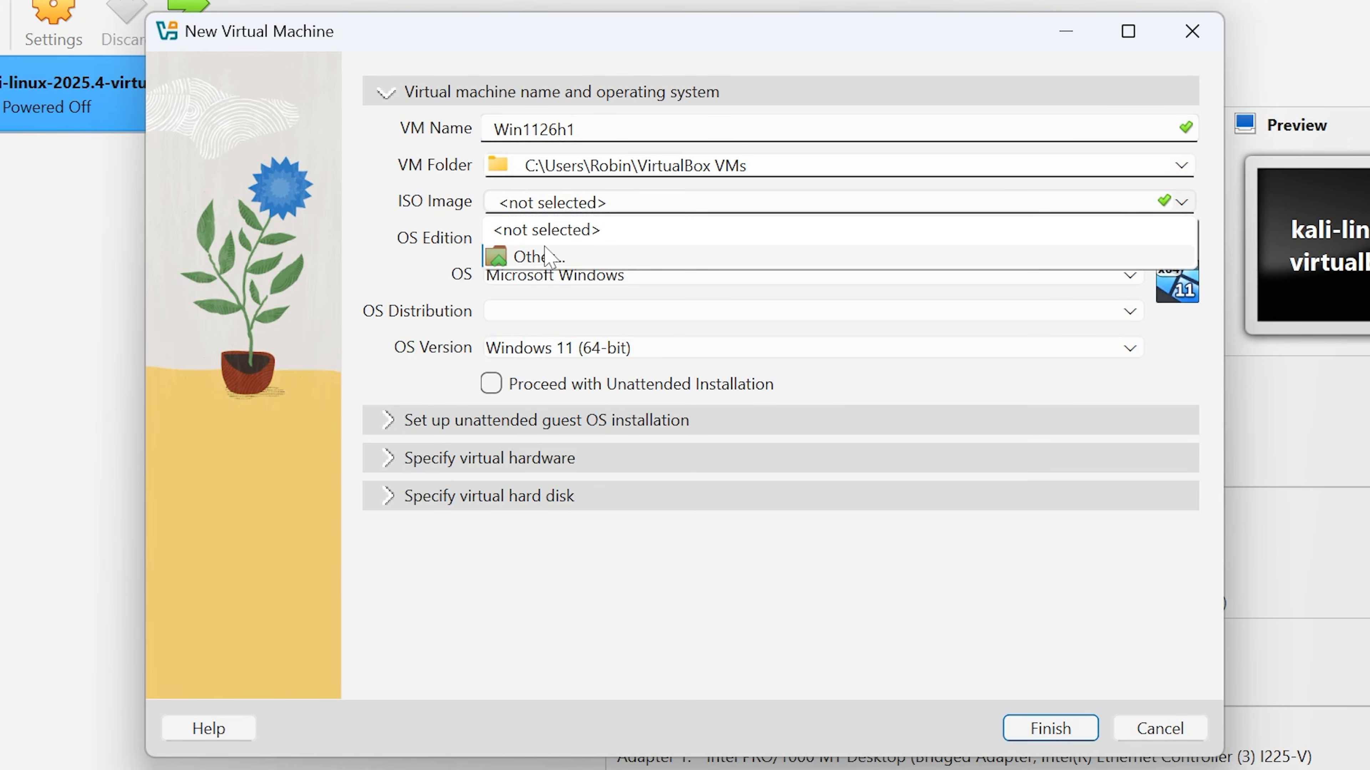
pyautogui.click(539, 257)
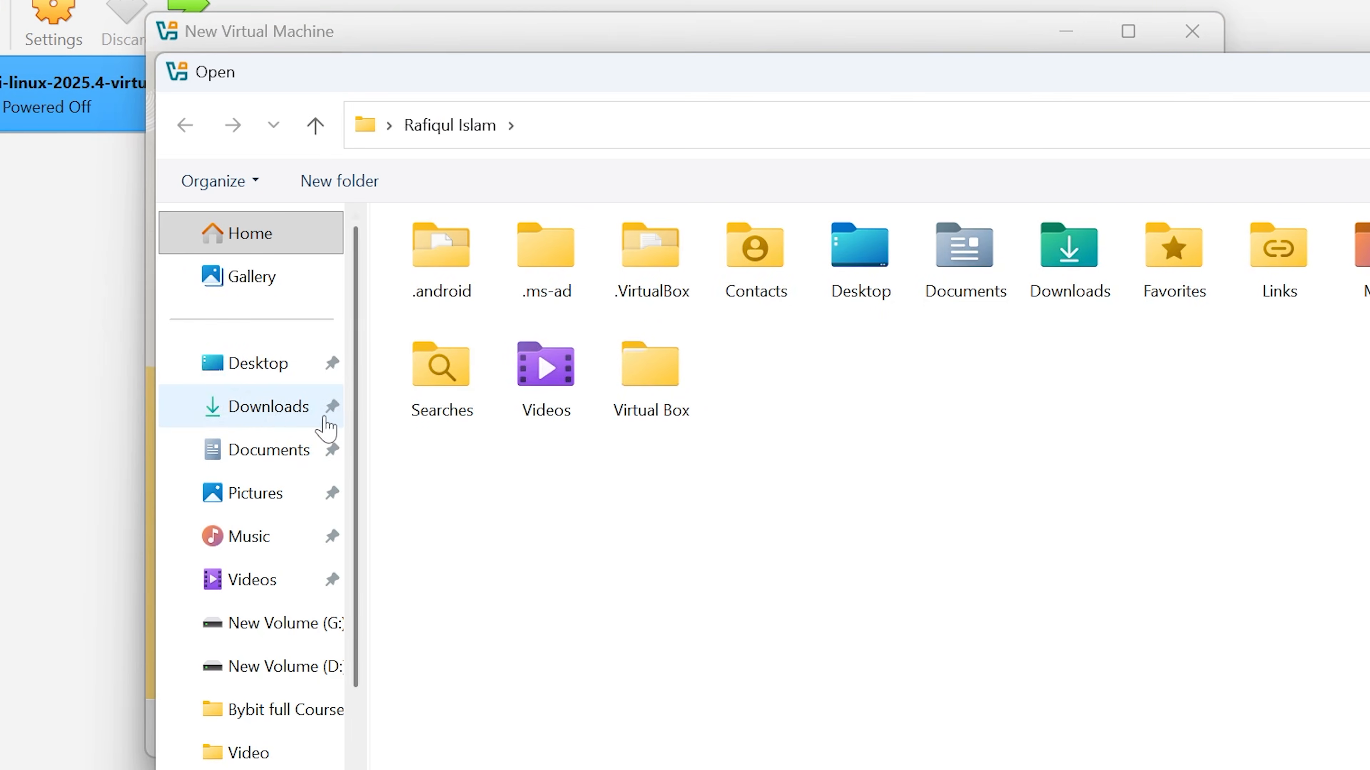
pyautogui.click(271, 418)
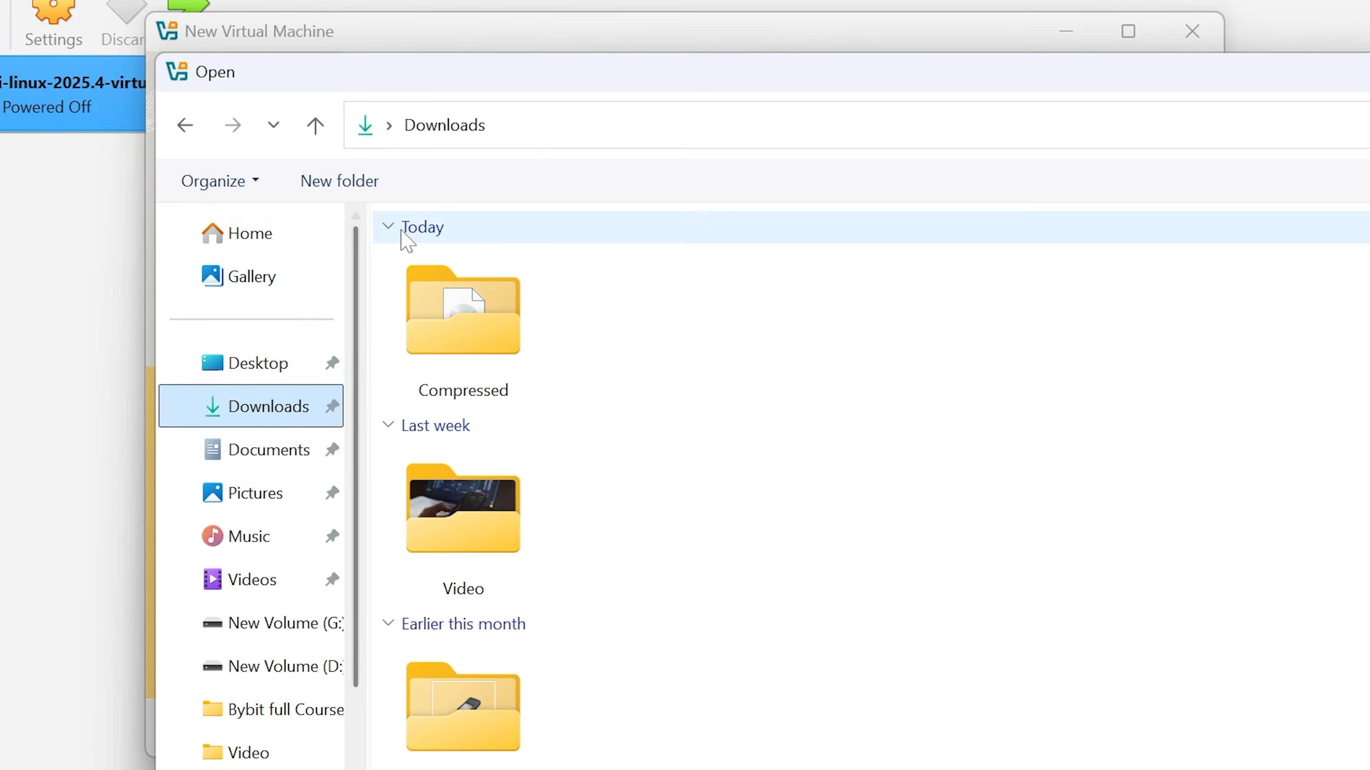
pyautogui.doubleClick(468, 352)
pyautogui.click(469, 302)
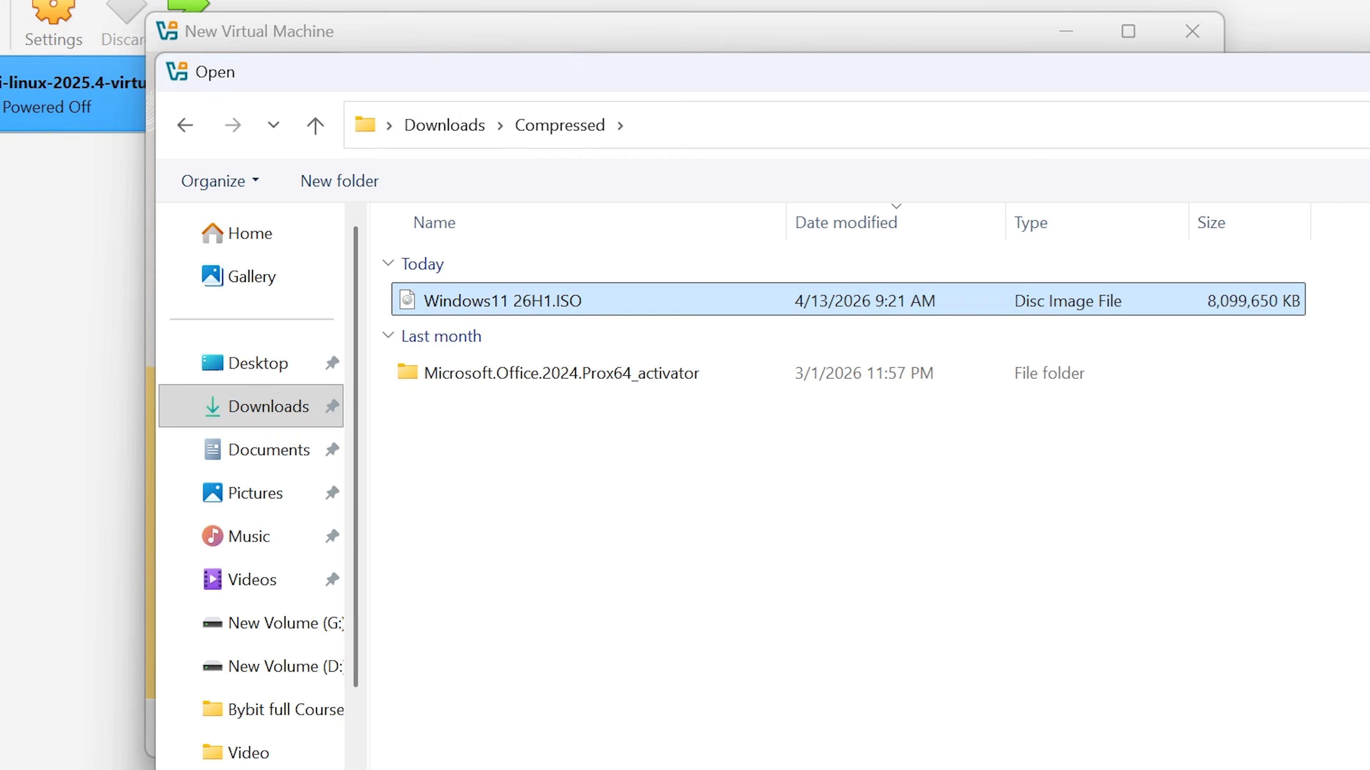
pyautogui.click(1270, 761)
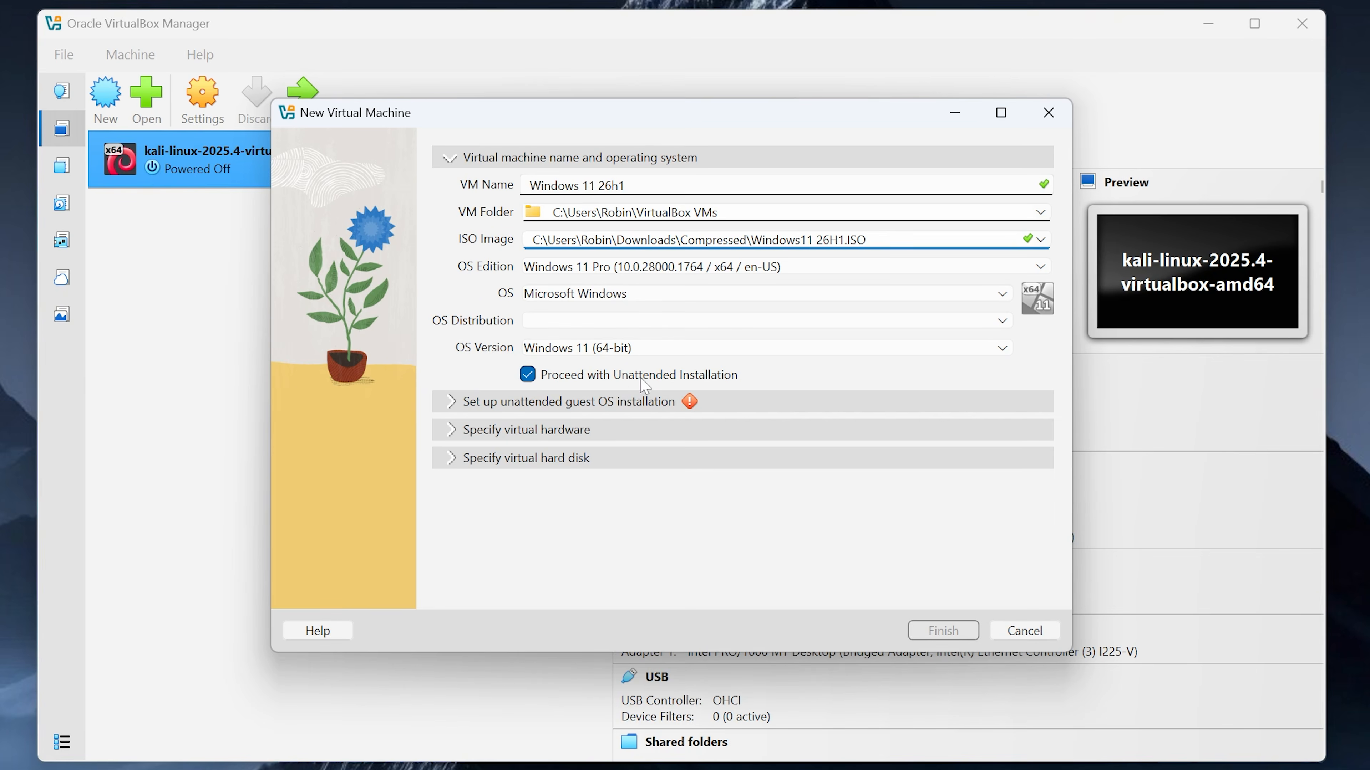
# Step: Skip unattended install, give the VM 8192 MB memory and 8 CPUs, and shrink the disk to about 38 GB
pyautogui.click(611, 378)
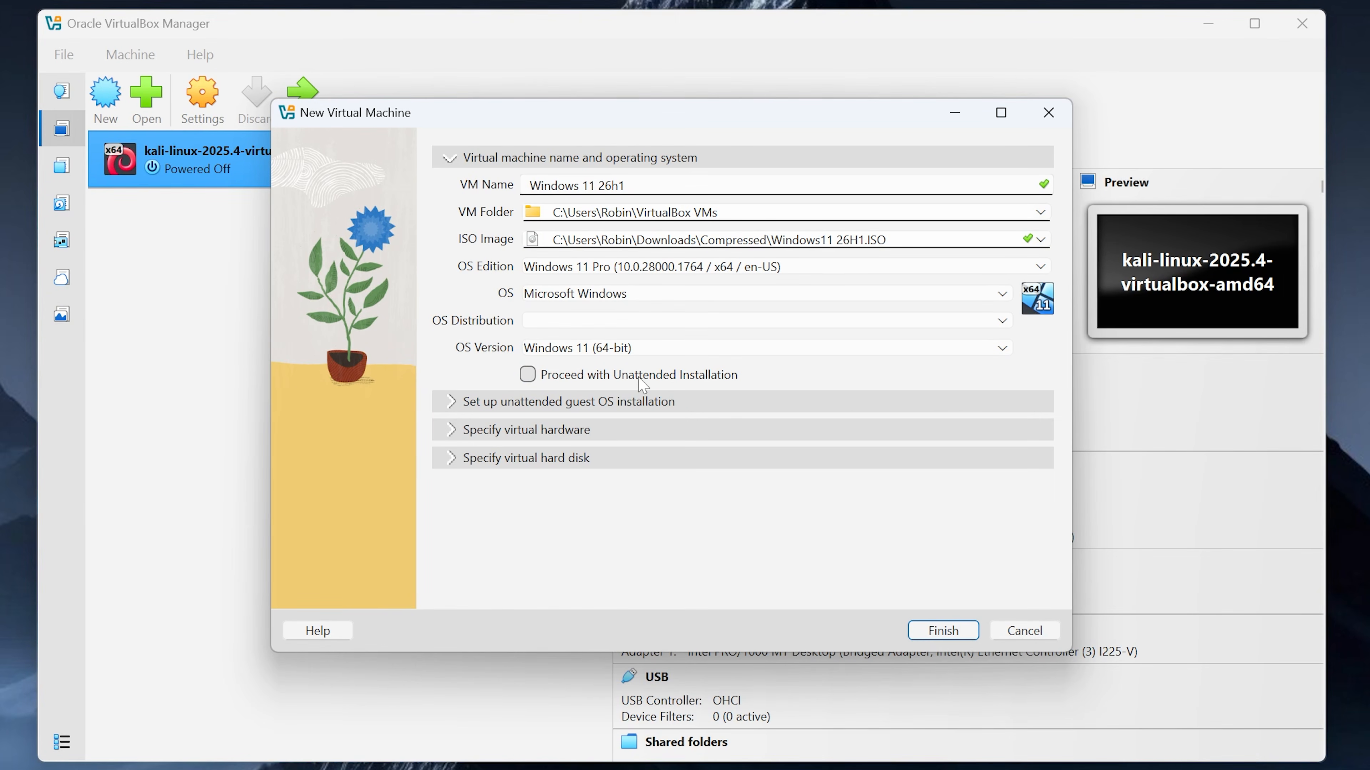
pyautogui.click(454, 437)
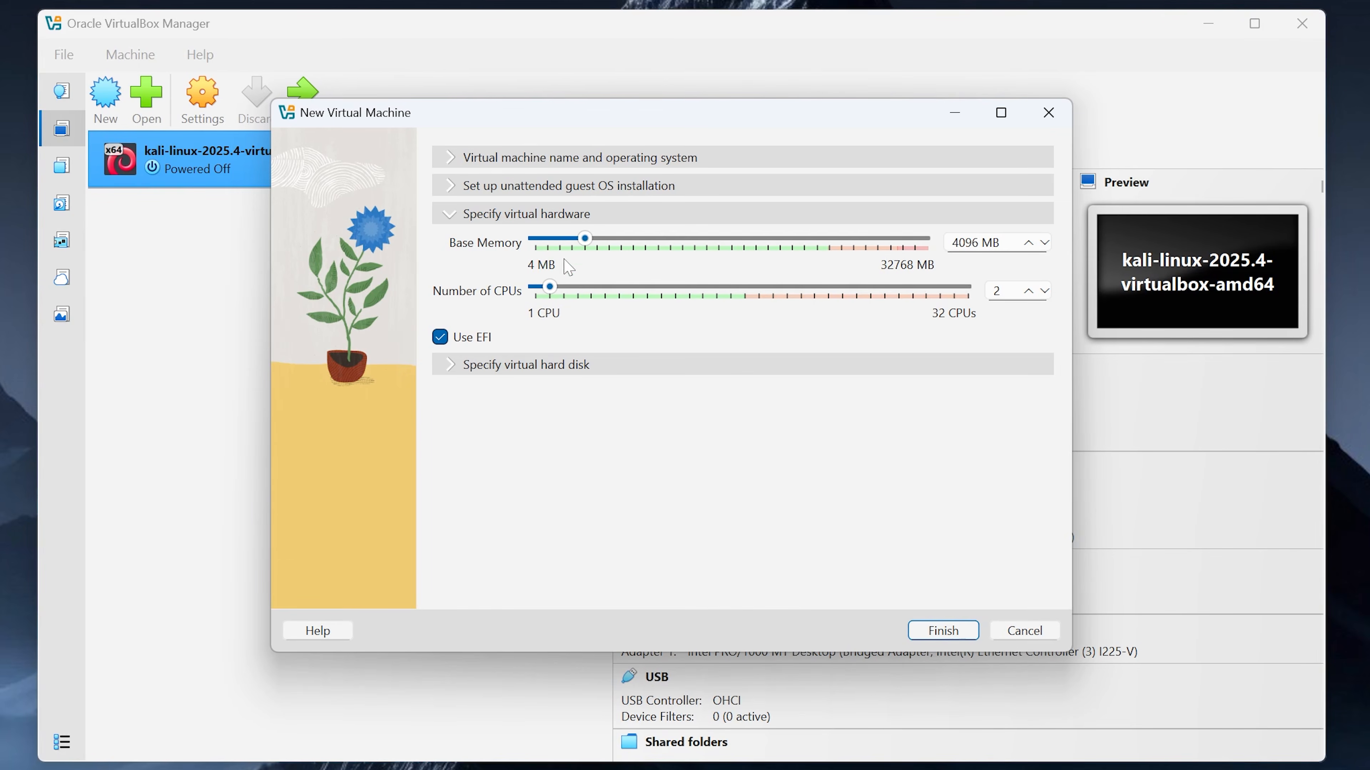
pyautogui.moveTo(580, 240); pyautogui.dragTo(640, 244)
pyautogui.moveTo(550, 293); pyautogui.dragTo(636, 294)
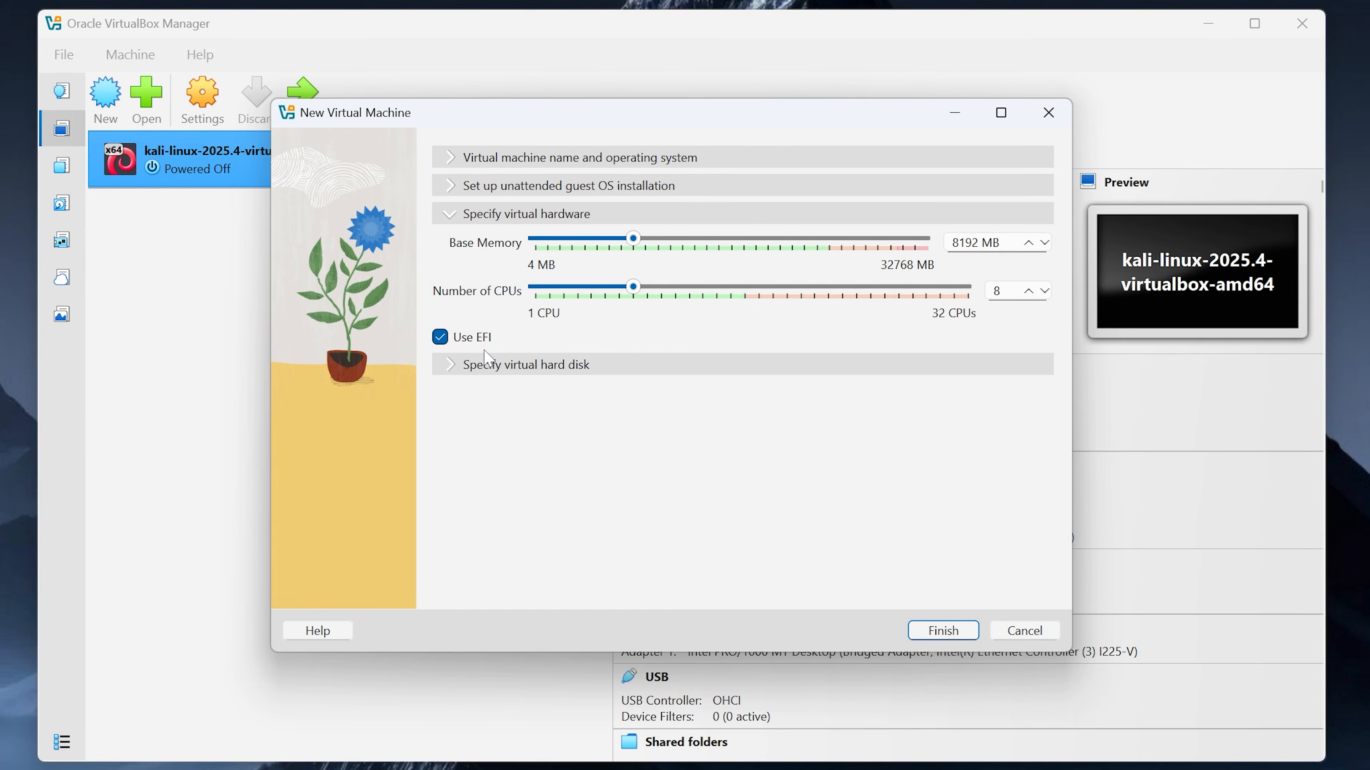
pyautogui.click(459, 367)
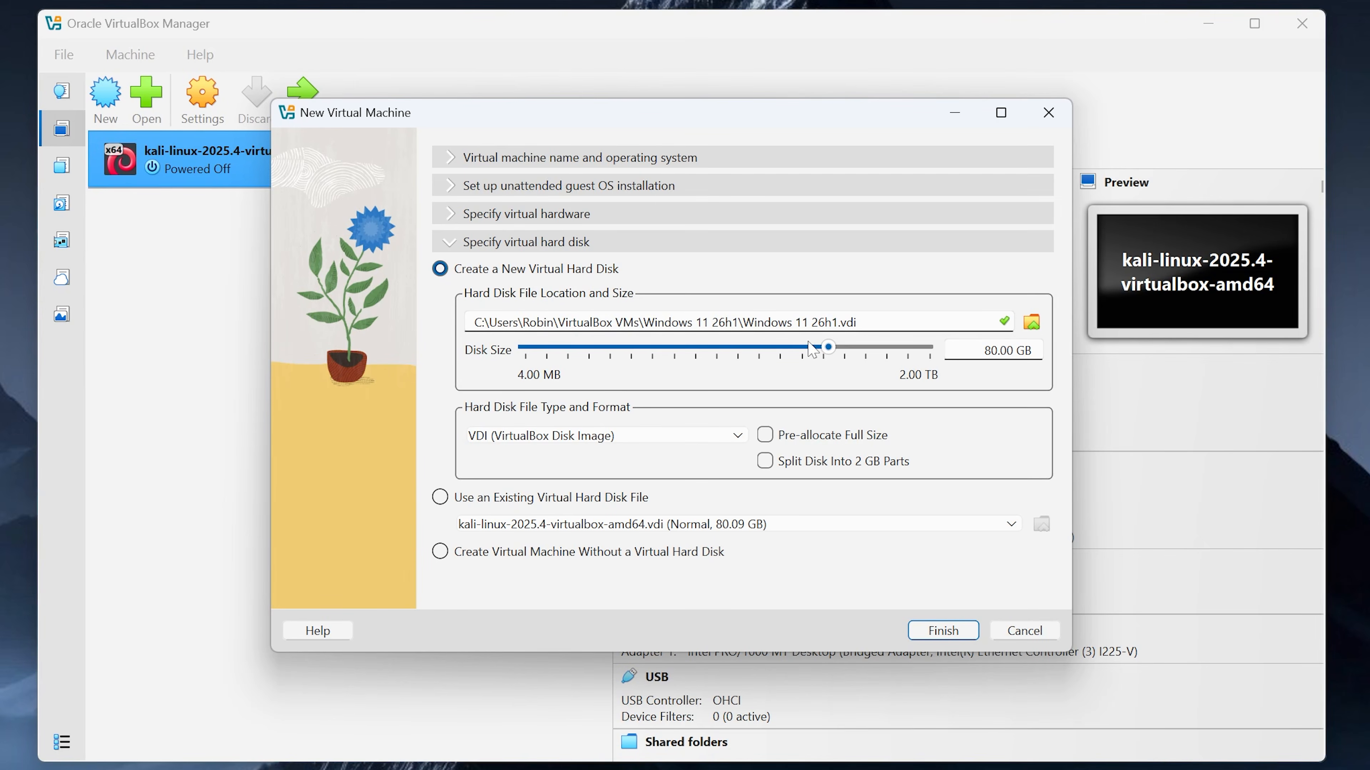
pyautogui.moveTo(829, 348); pyautogui.dragTo(806, 350)
# Step: Finish creating the VM, then set its Shared Clipboard and Drag'n'Drop to Bidirectional
pyautogui.click(943, 631)
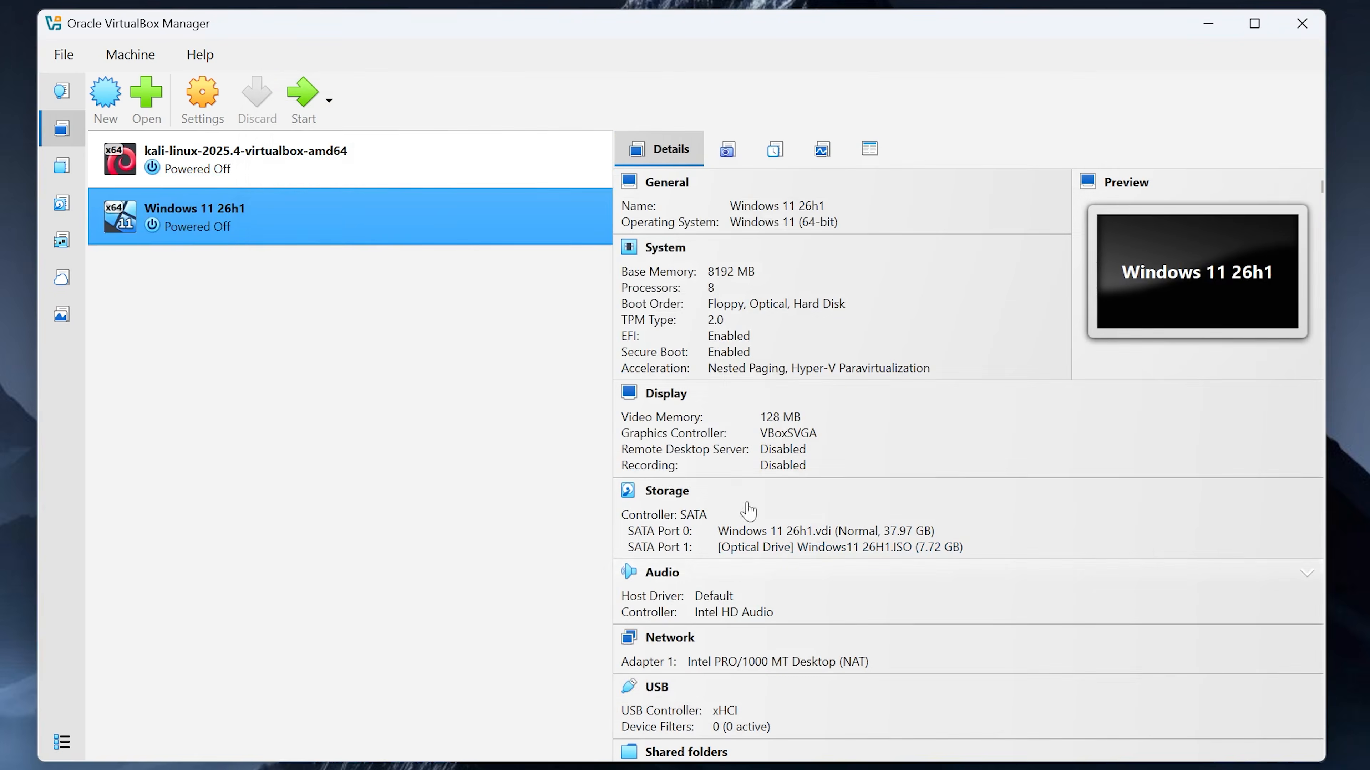
pyautogui.click(206, 112)
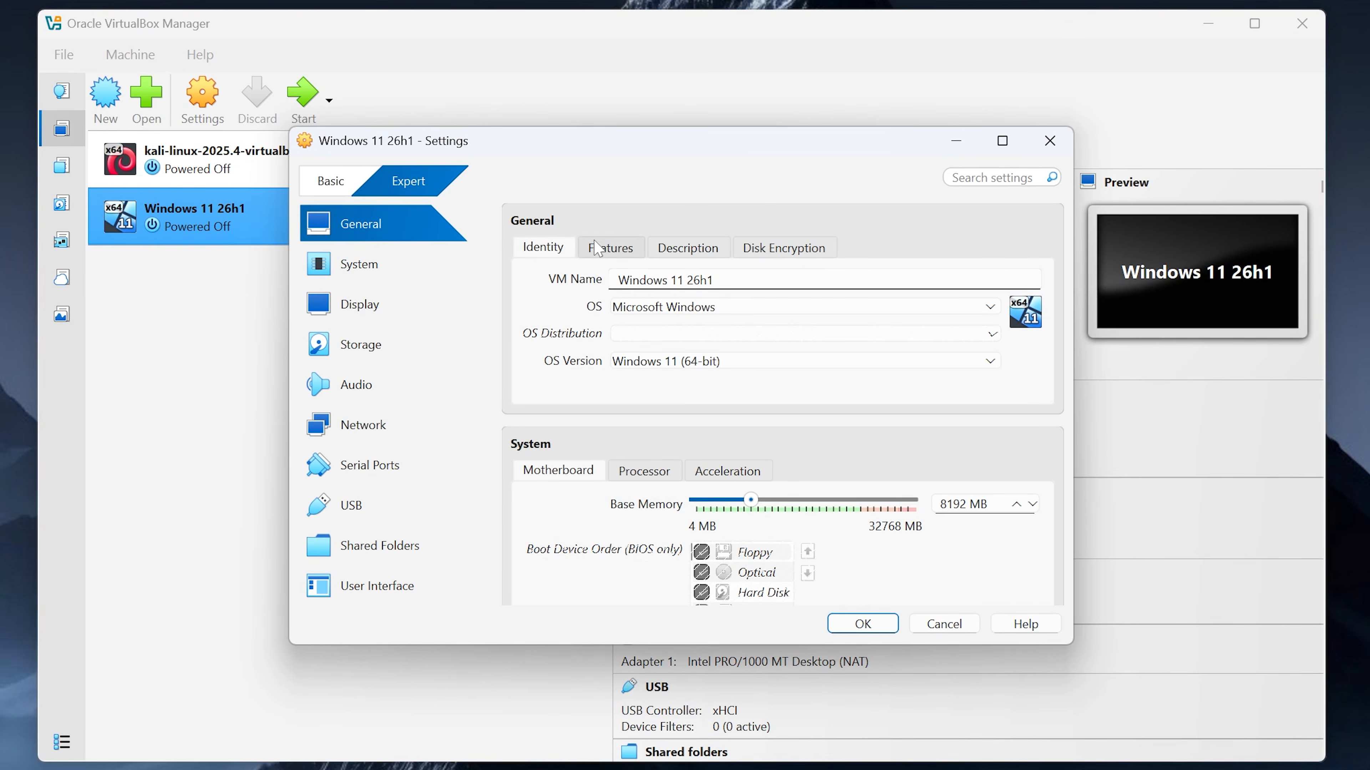
pyautogui.click(620, 249)
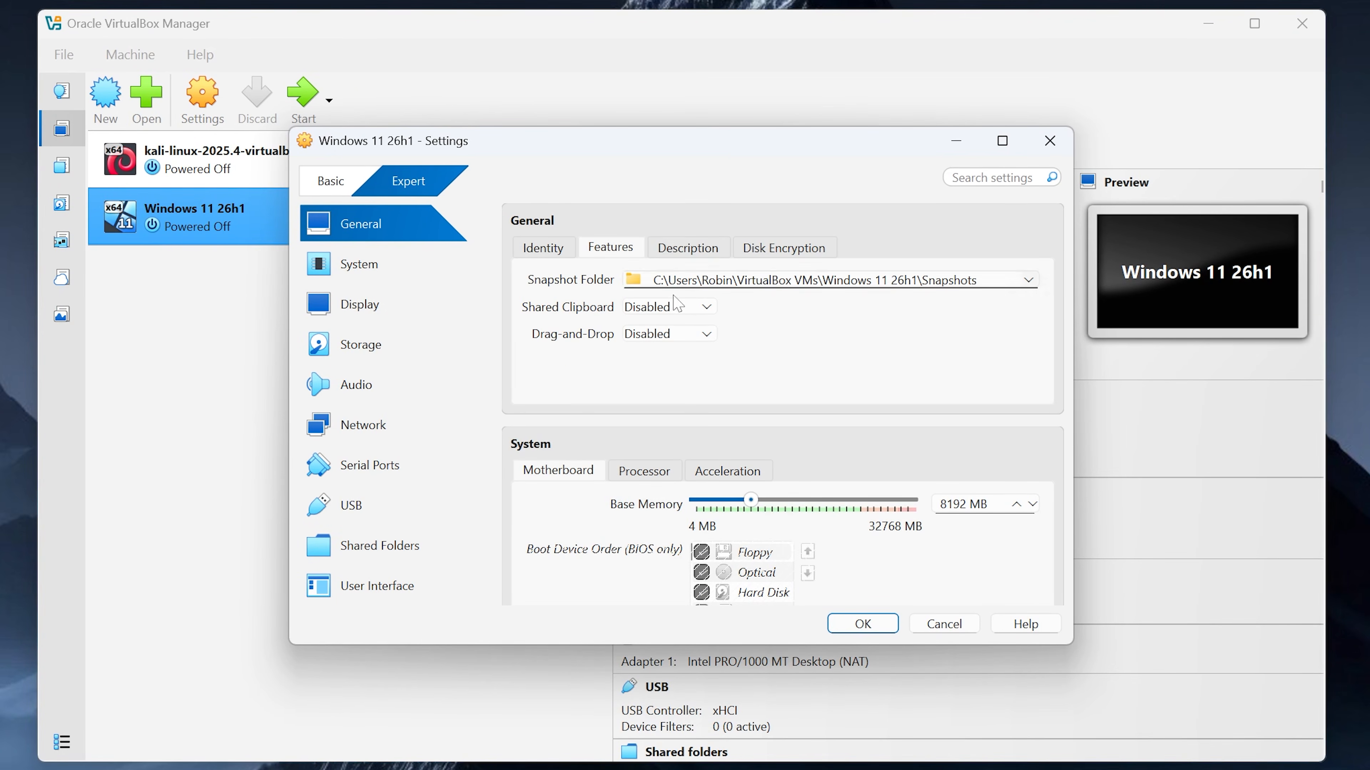
pyautogui.click(653, 308)
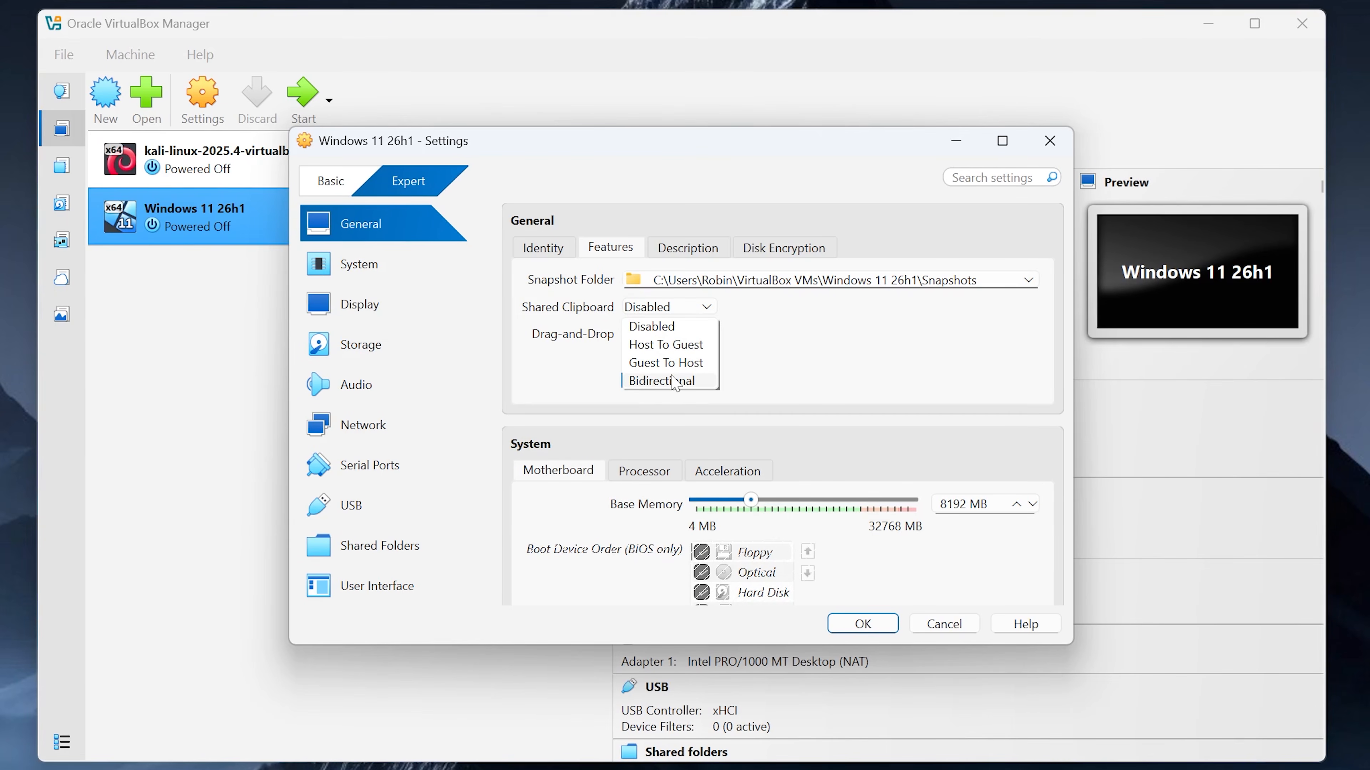
pyautogui.click(656, 368)
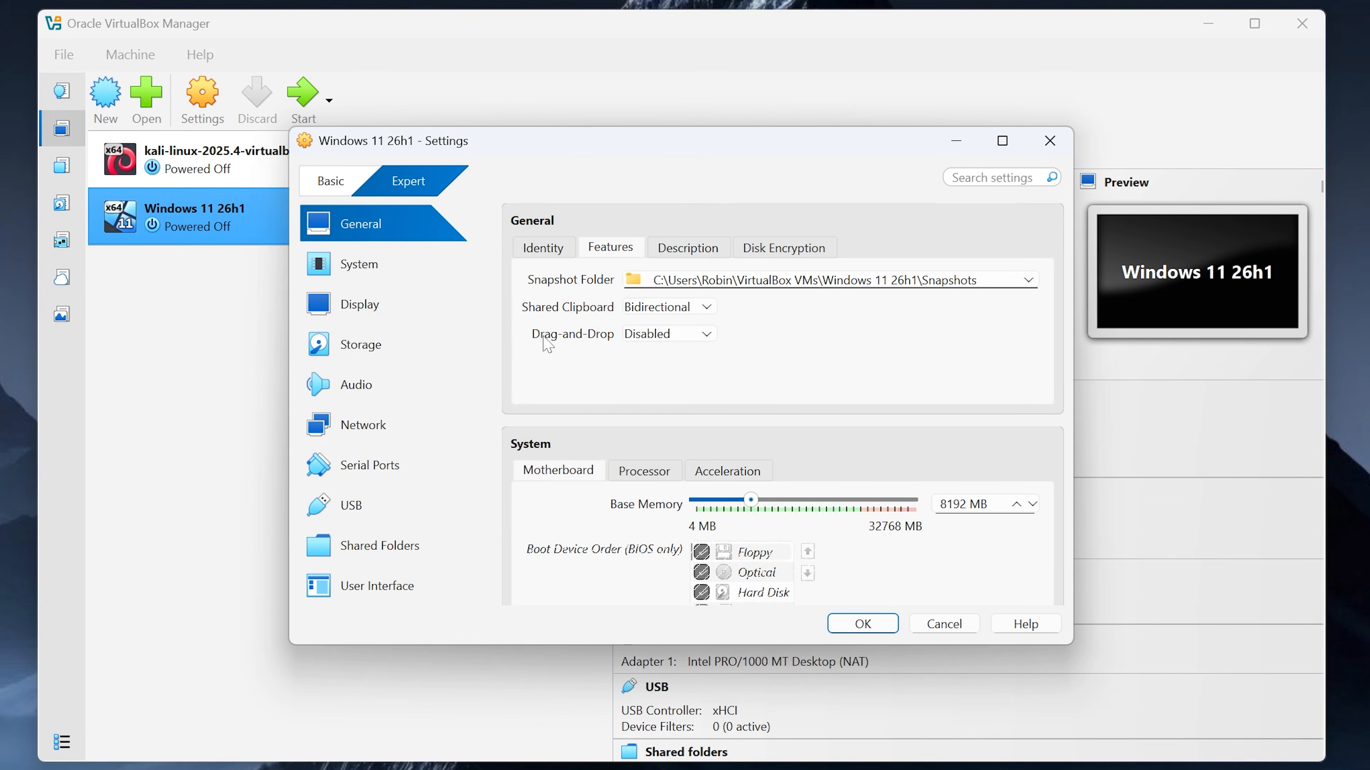
pyautogui.click(650, 339)
pyautogui.click(652, 410)
# Step: Look over the Description and Disk Encryption tabs, then move to System settings
pyautogui.click(688, 248)
pyautogui.click(783, 248)
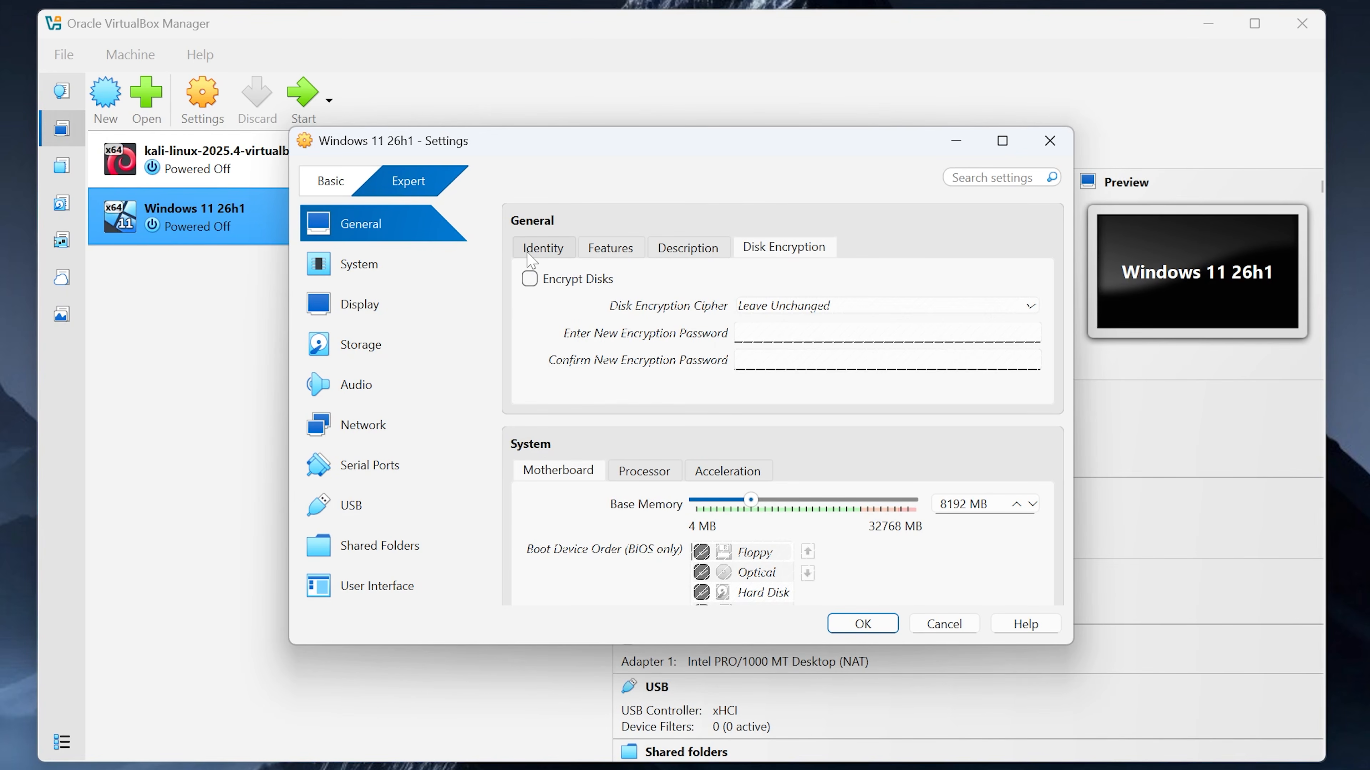
pyautogui.click(343, 273)
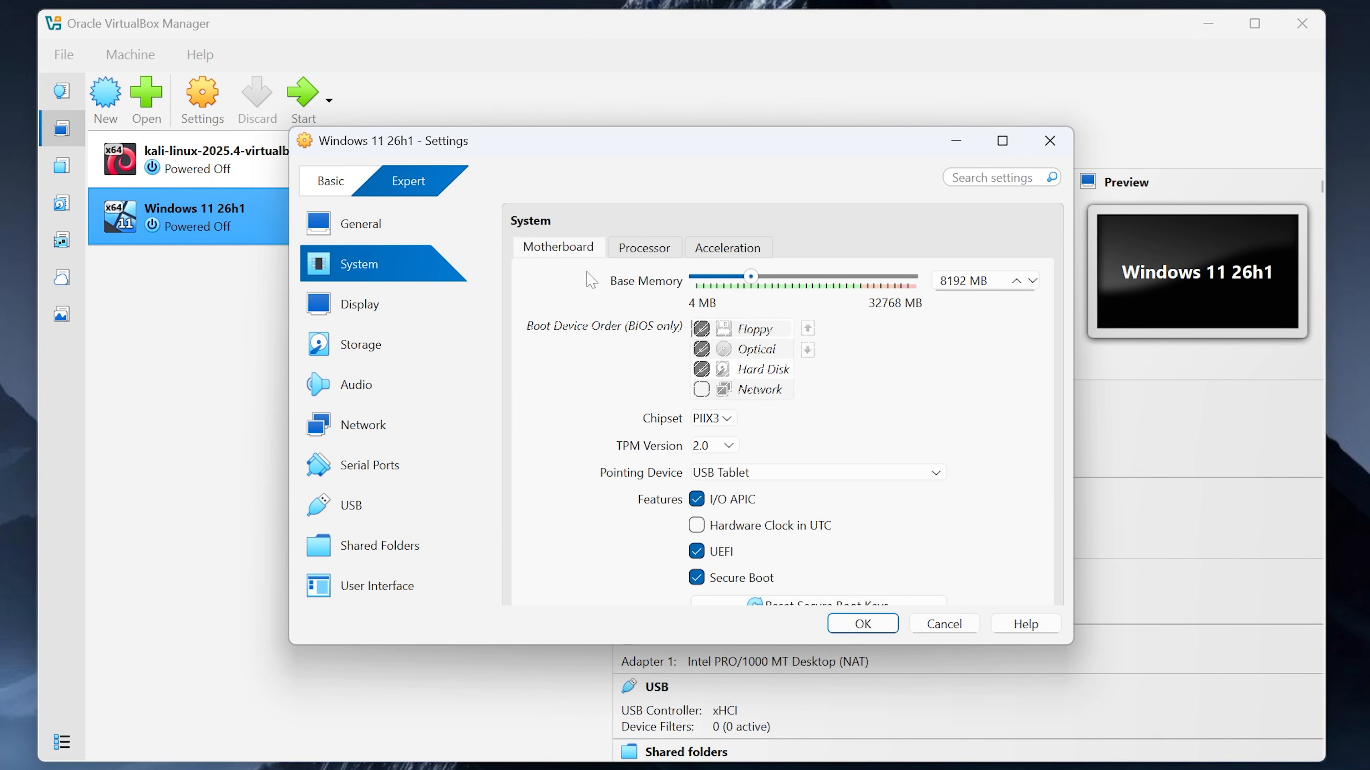
# Step: Enable PAE/NX and set the paravirtualization interface to Hyper-V
pyautogui.click(642, 248)
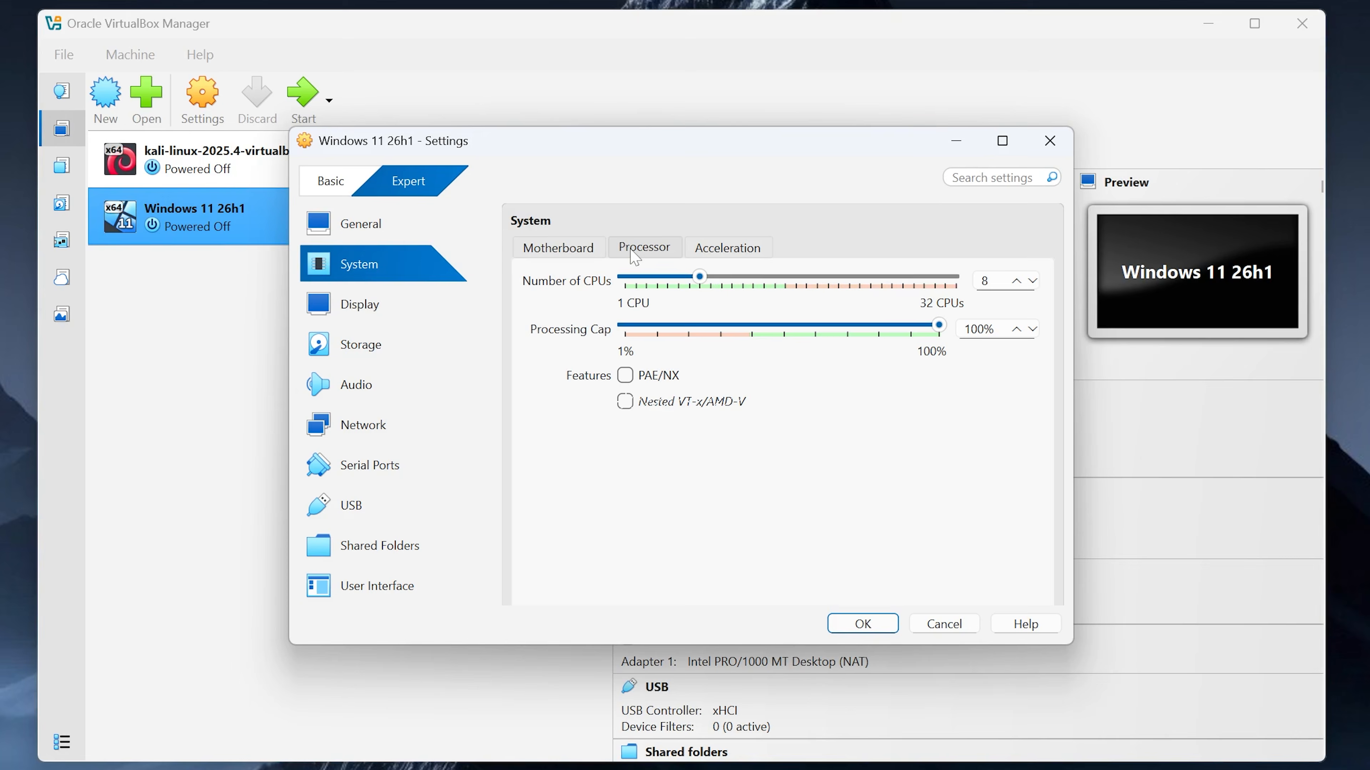
pyautogui.click(627, 377)
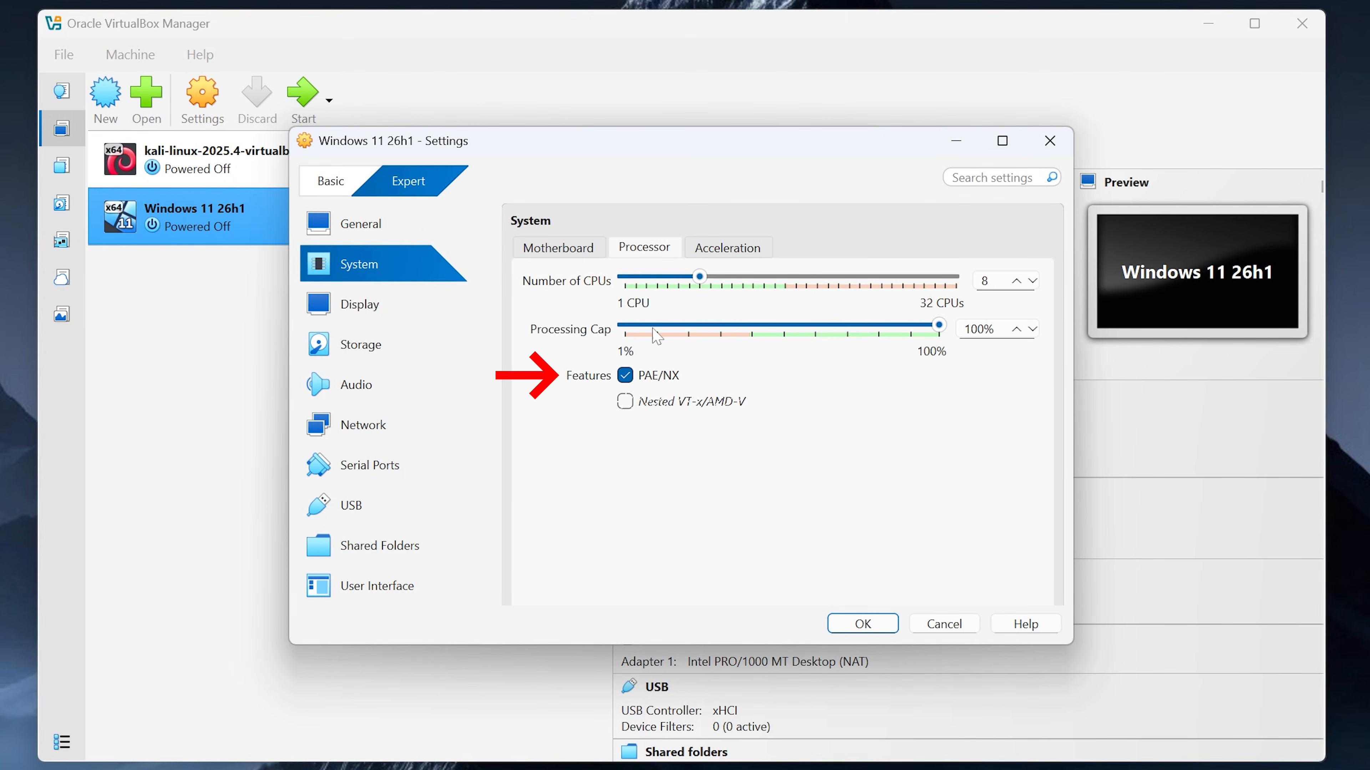
pyautogui.click(718, 247)
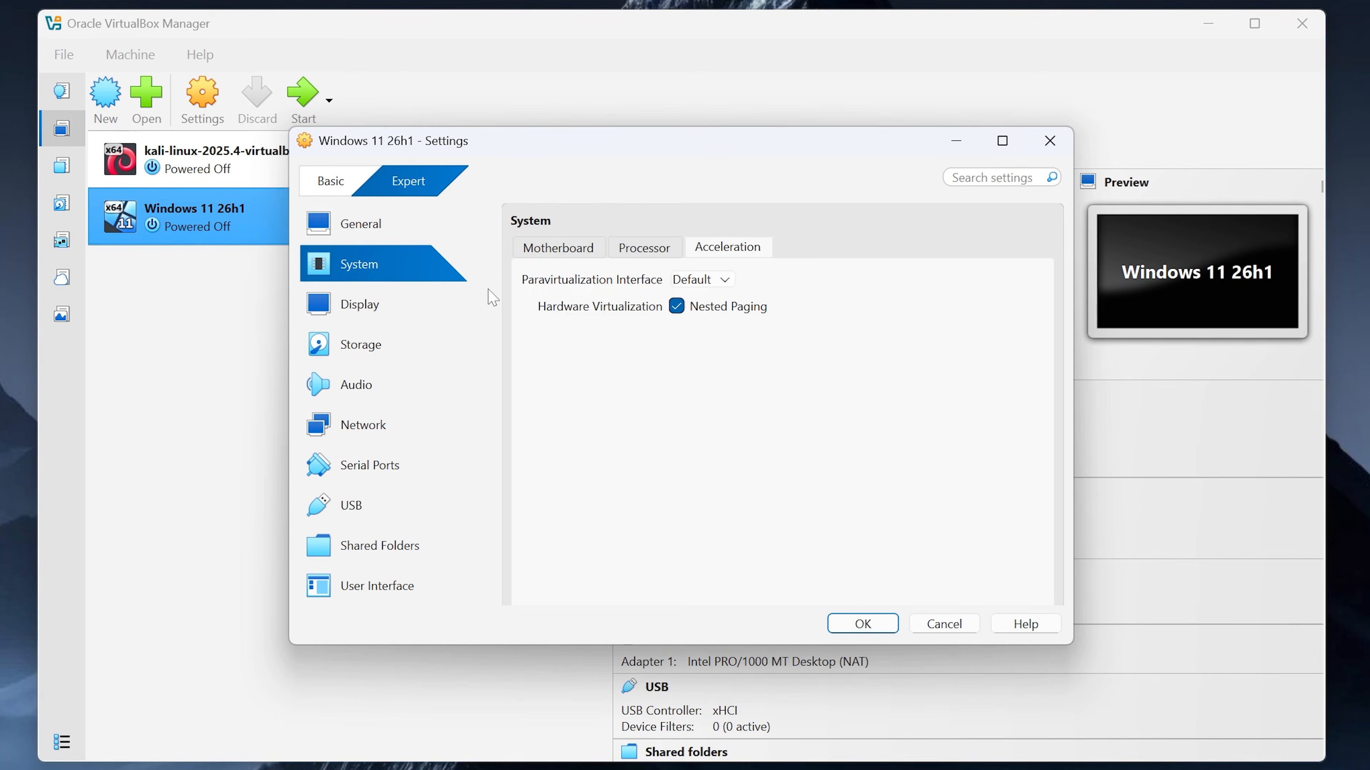
pyautogui.click(716, 285)
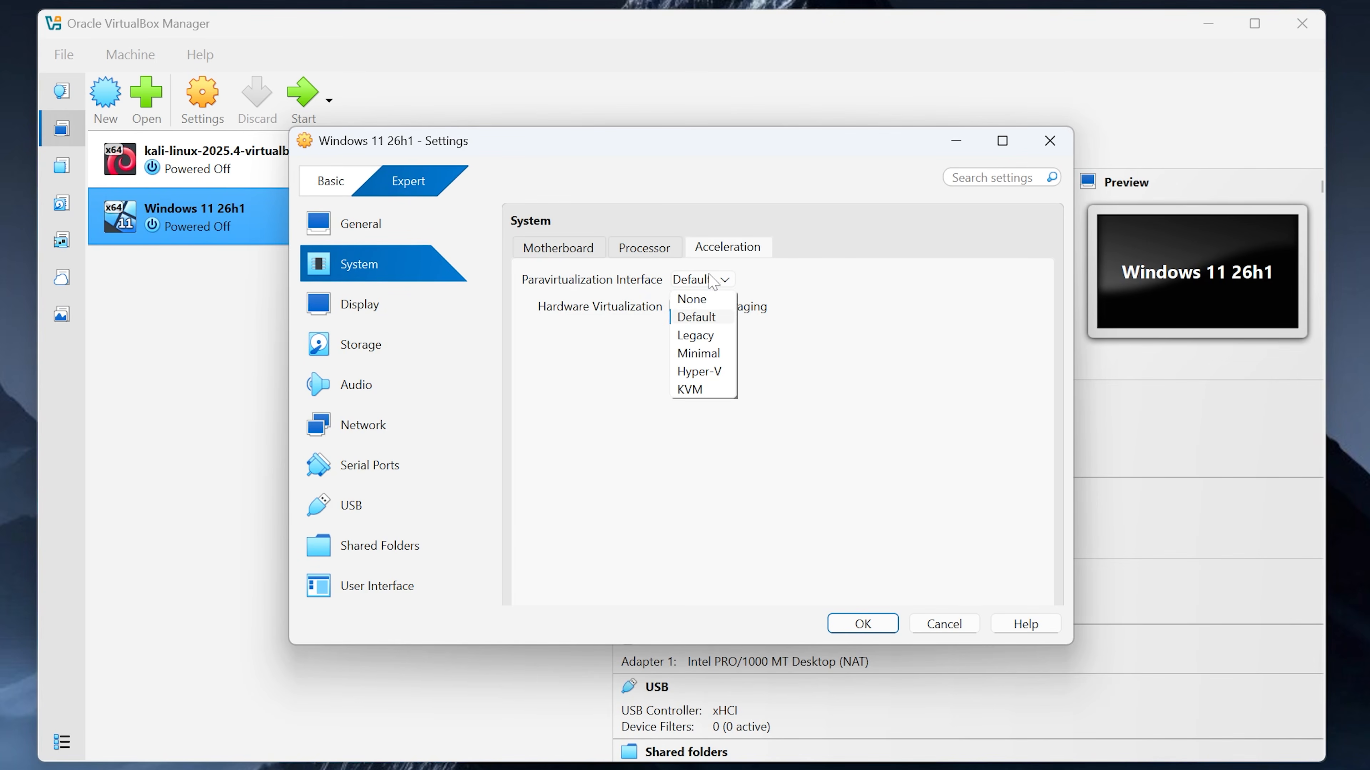
pyautogui.click(704, 373)
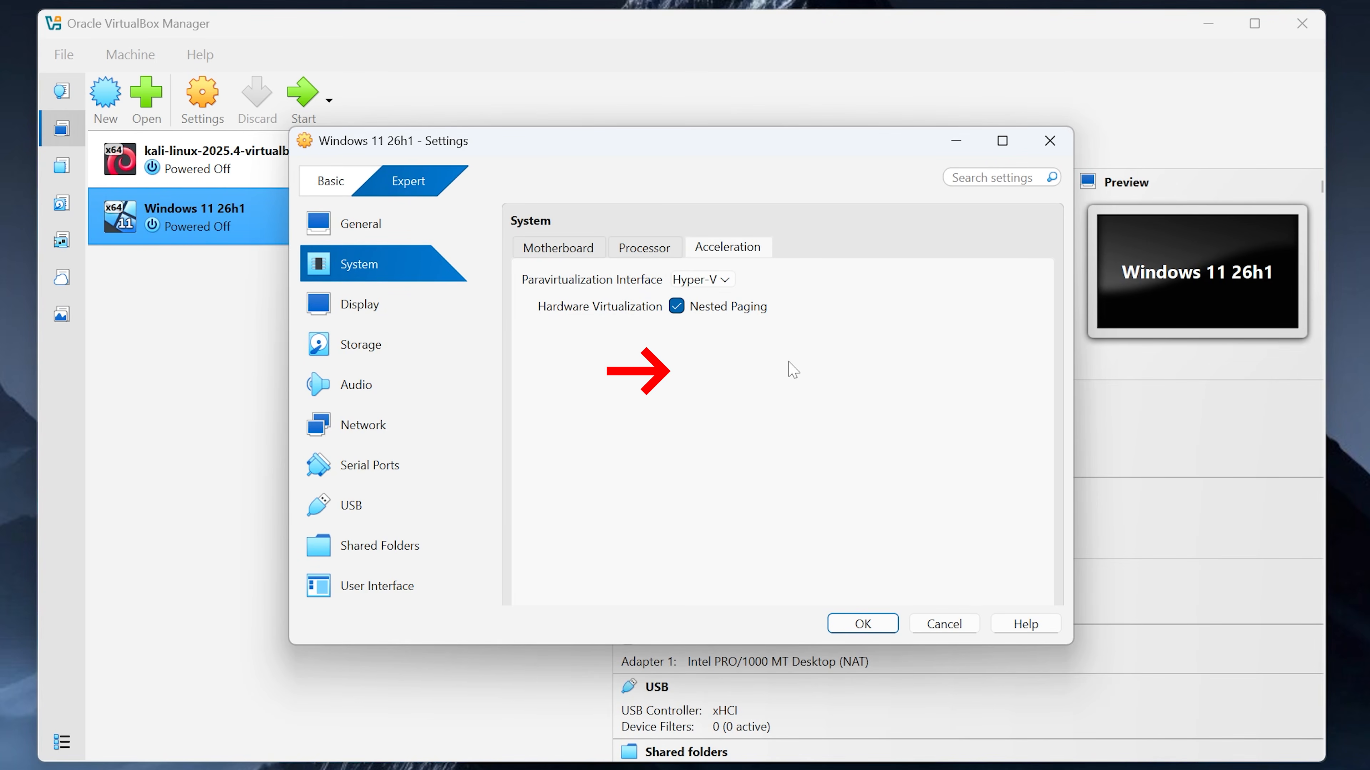
# Step: Review the Display and Storage settings, then save the VM settings with OK
pyautogui.click(362, 306)
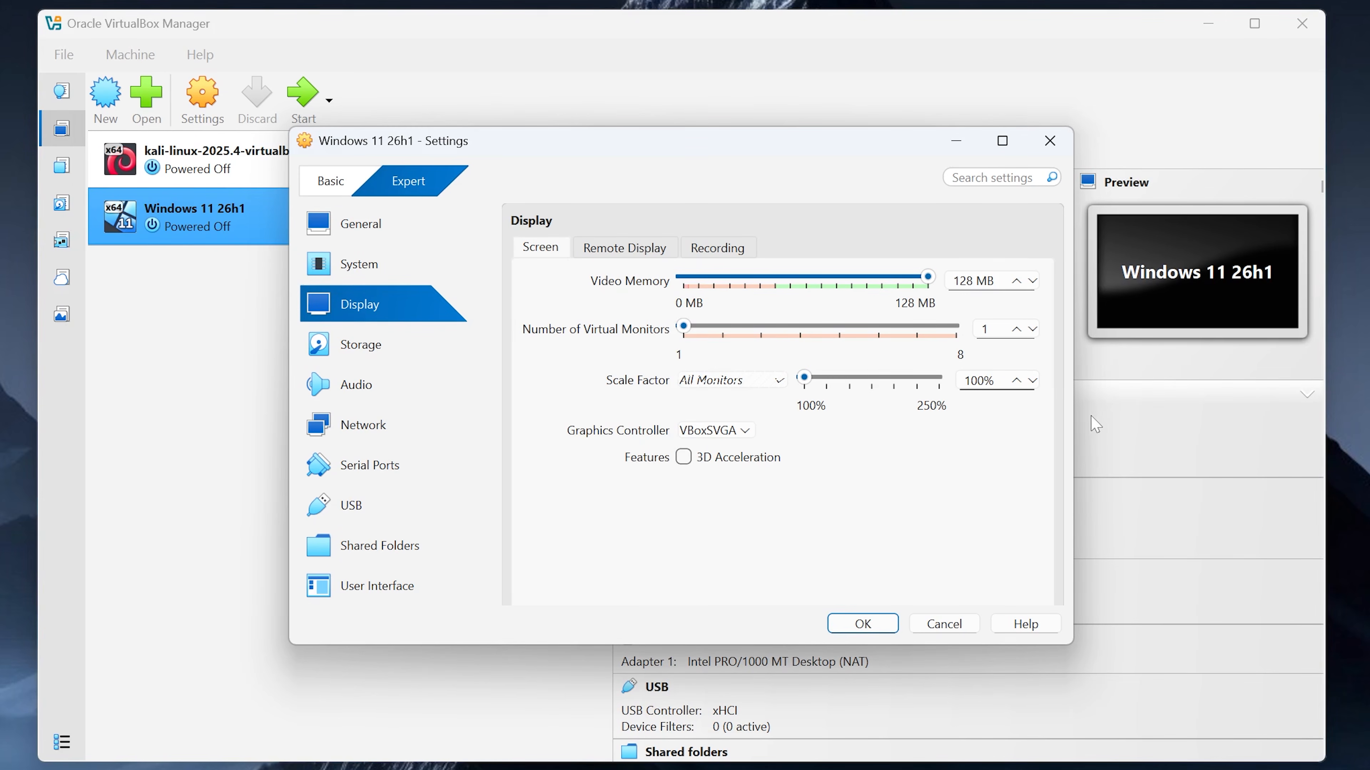
pyautogui.click(362, 345)
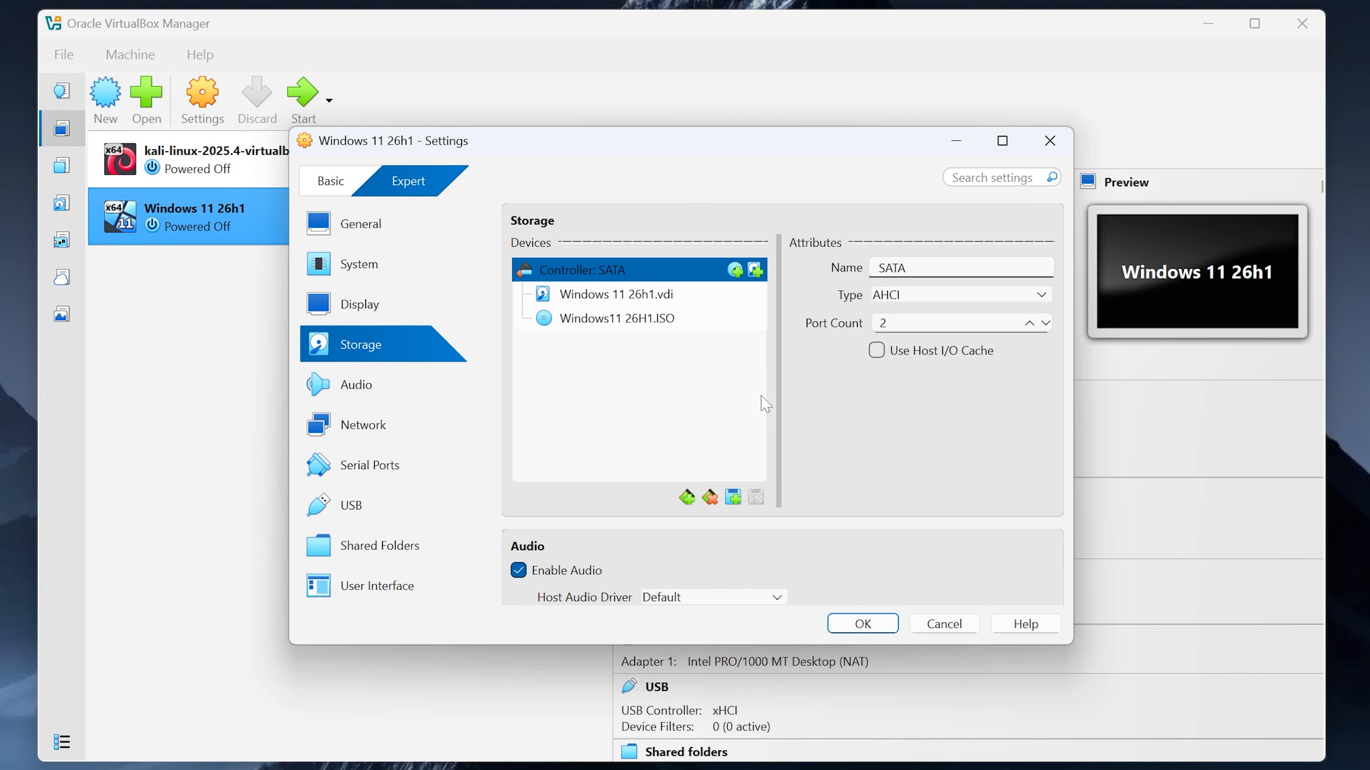
pyautogui.click(846, 625)
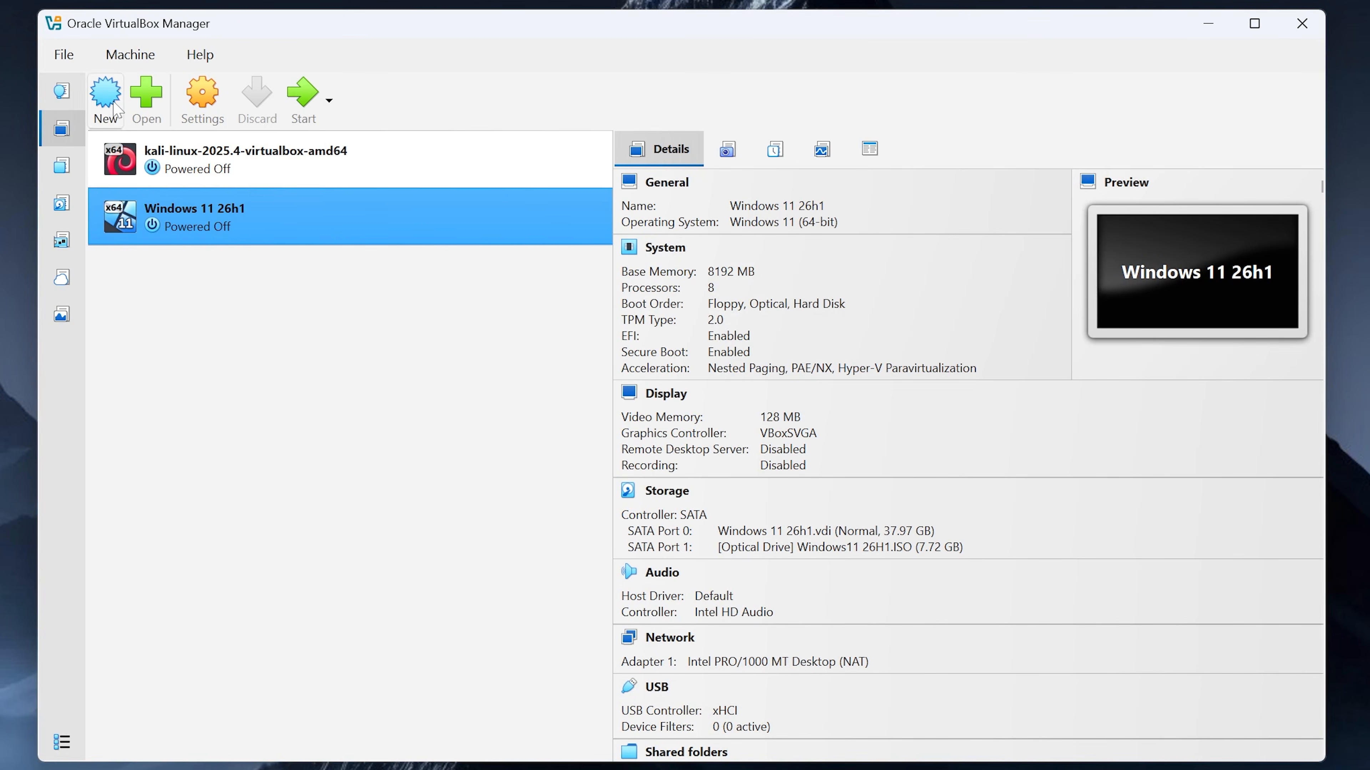
# Step: Start the Windows 11 26h1 VM, maximize its window, and dismiss the boot-failure message
pyautogui.click(303, 97)
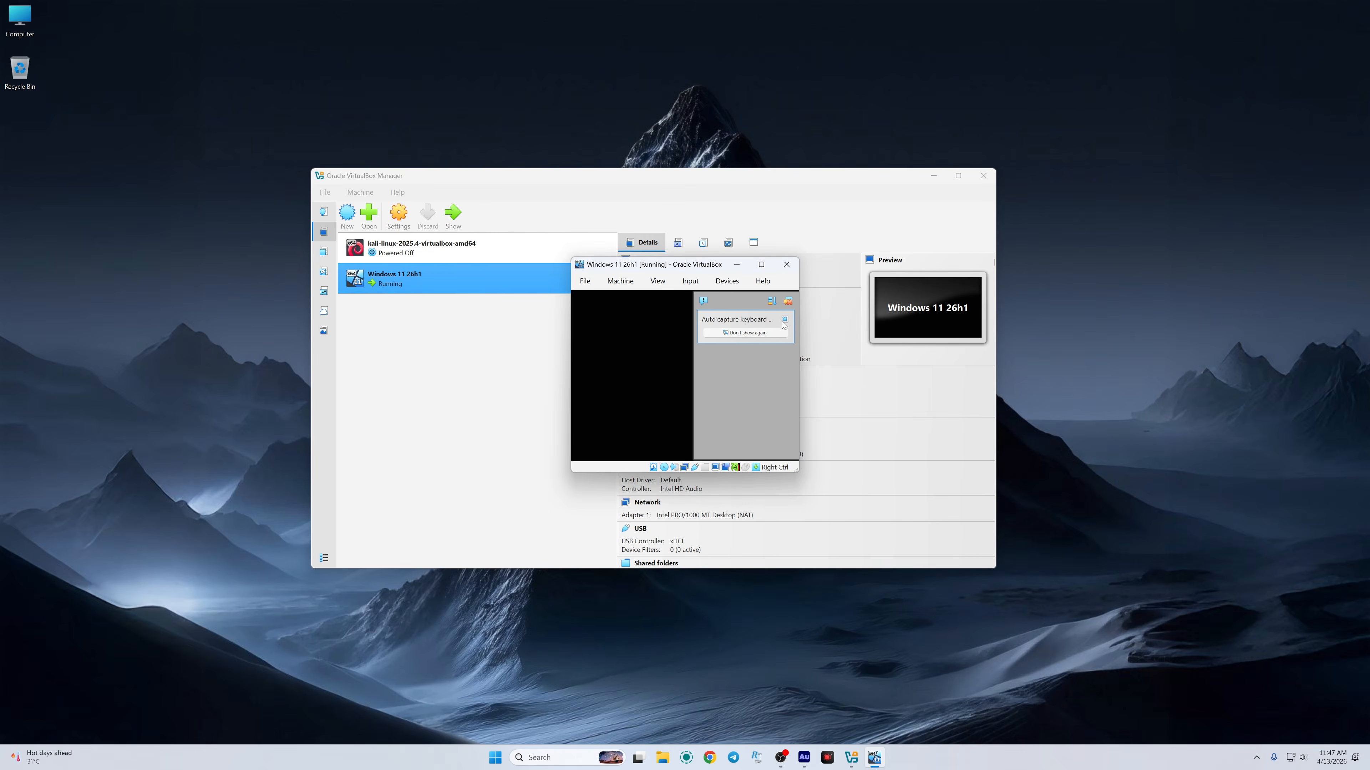
pyautogui.click(761, 265)
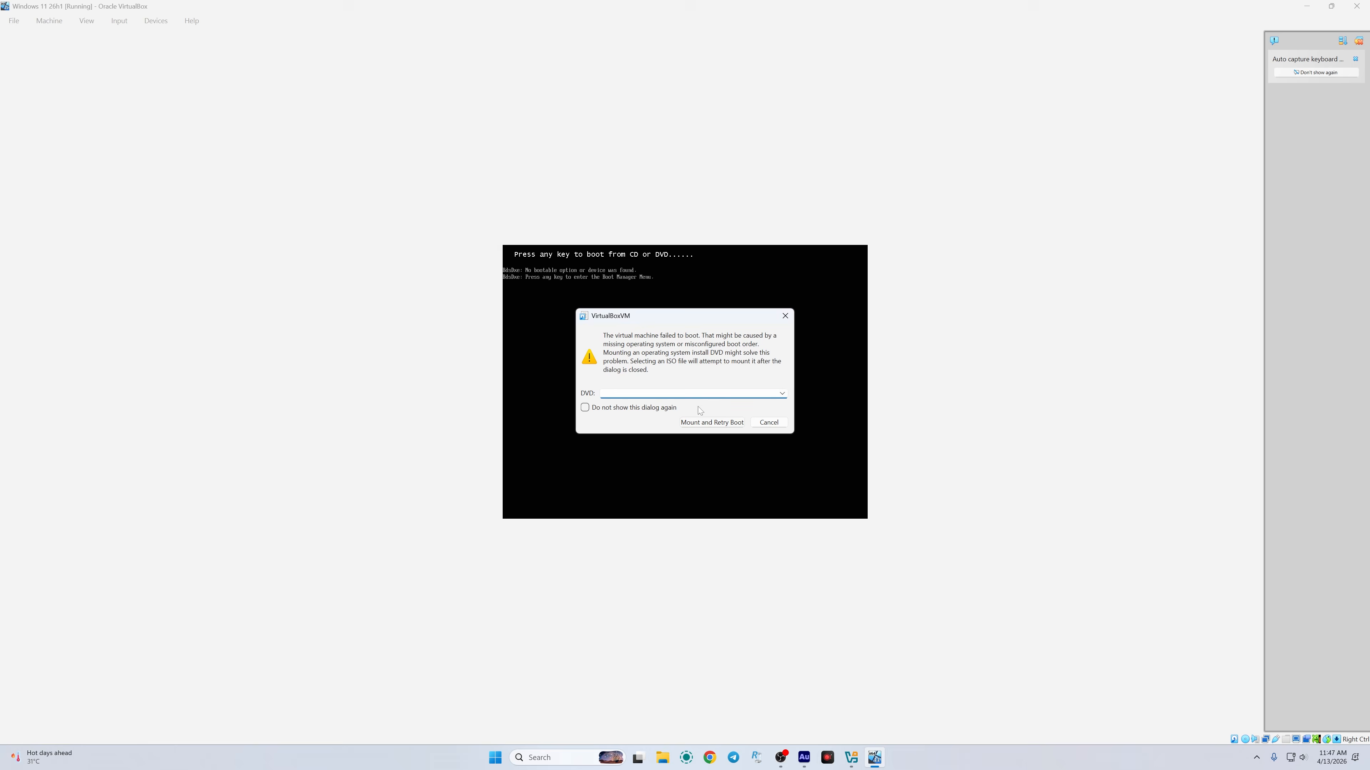
pyautogui.click(755, 424)
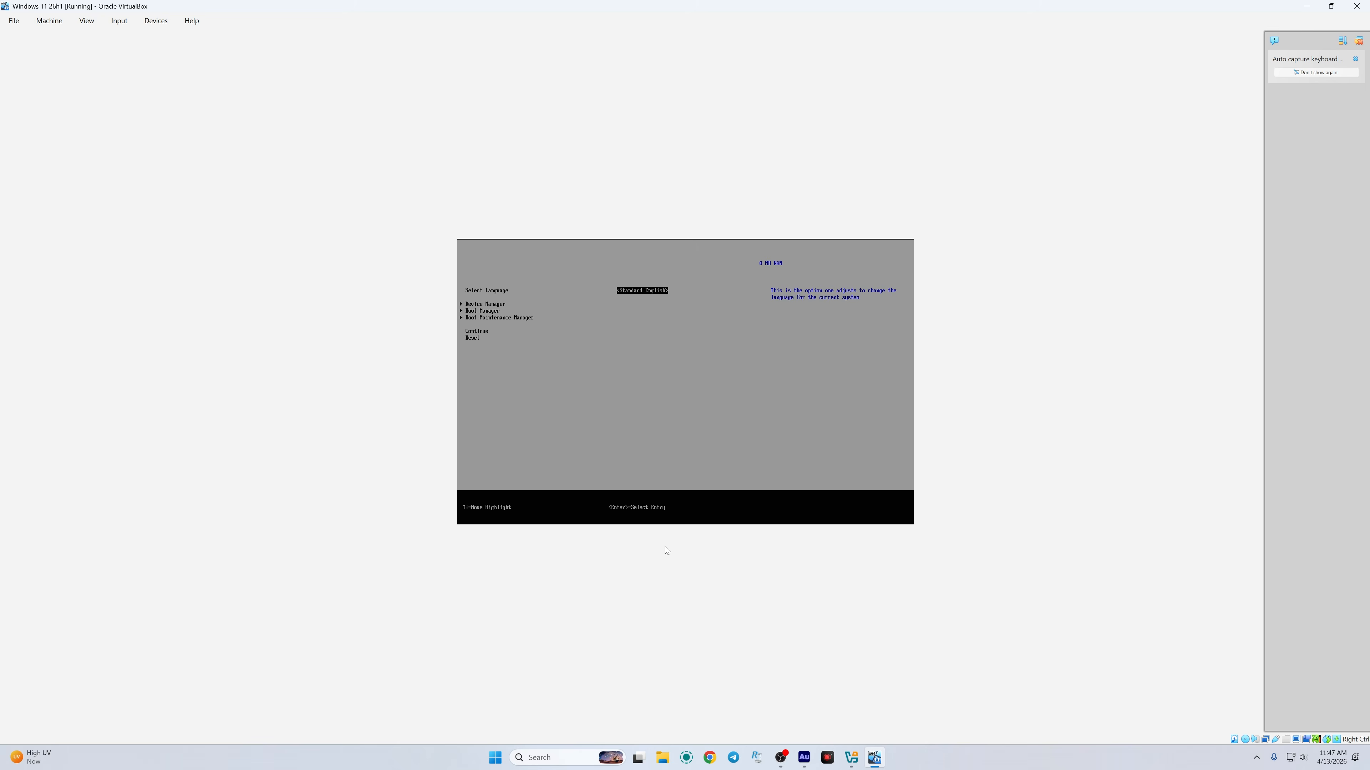
# Step: Boot the VM from the installation DVD through the UEFI Boot Manager
pyautogui.press('Down')
pyautogui.press('Down')
pyautogui.press('Return')
pyautogui.press('Down')
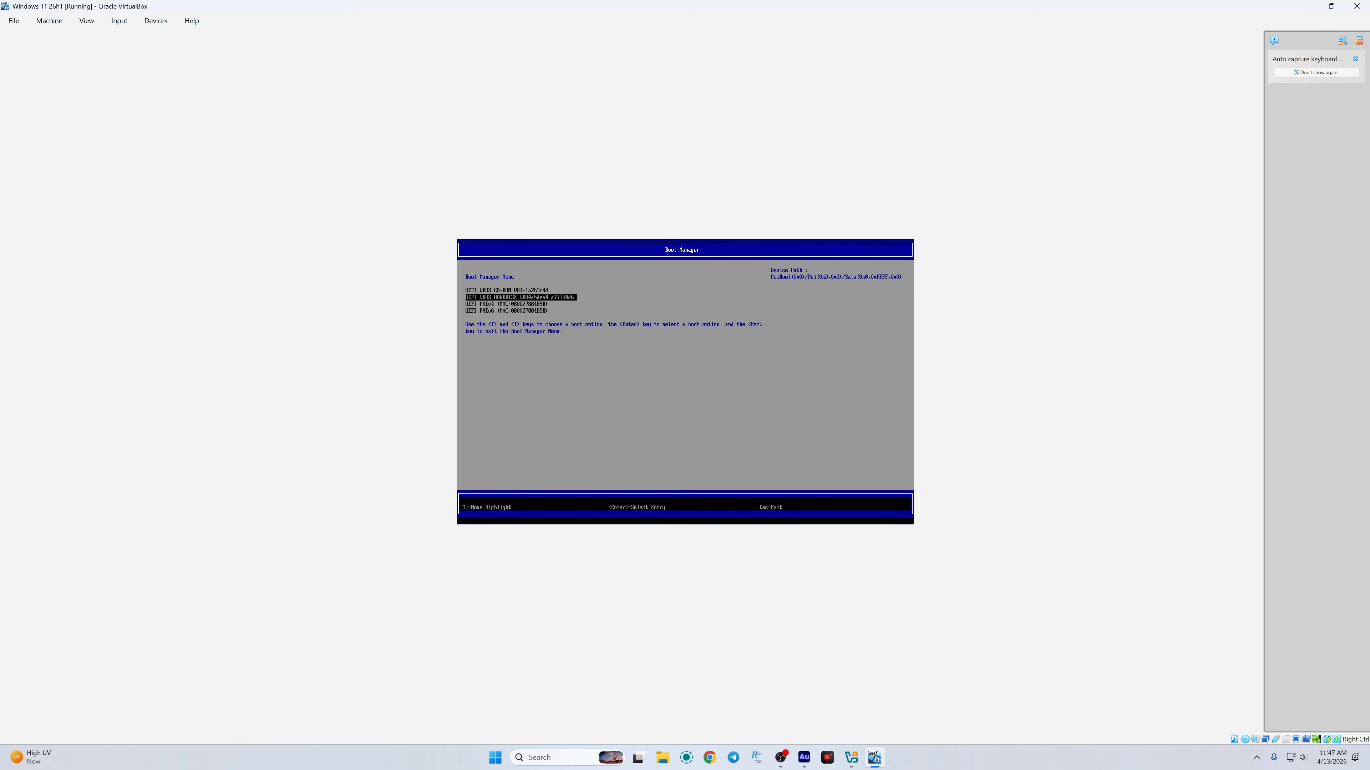
pyautogui.press('Return')
pyautogui.press('Down')
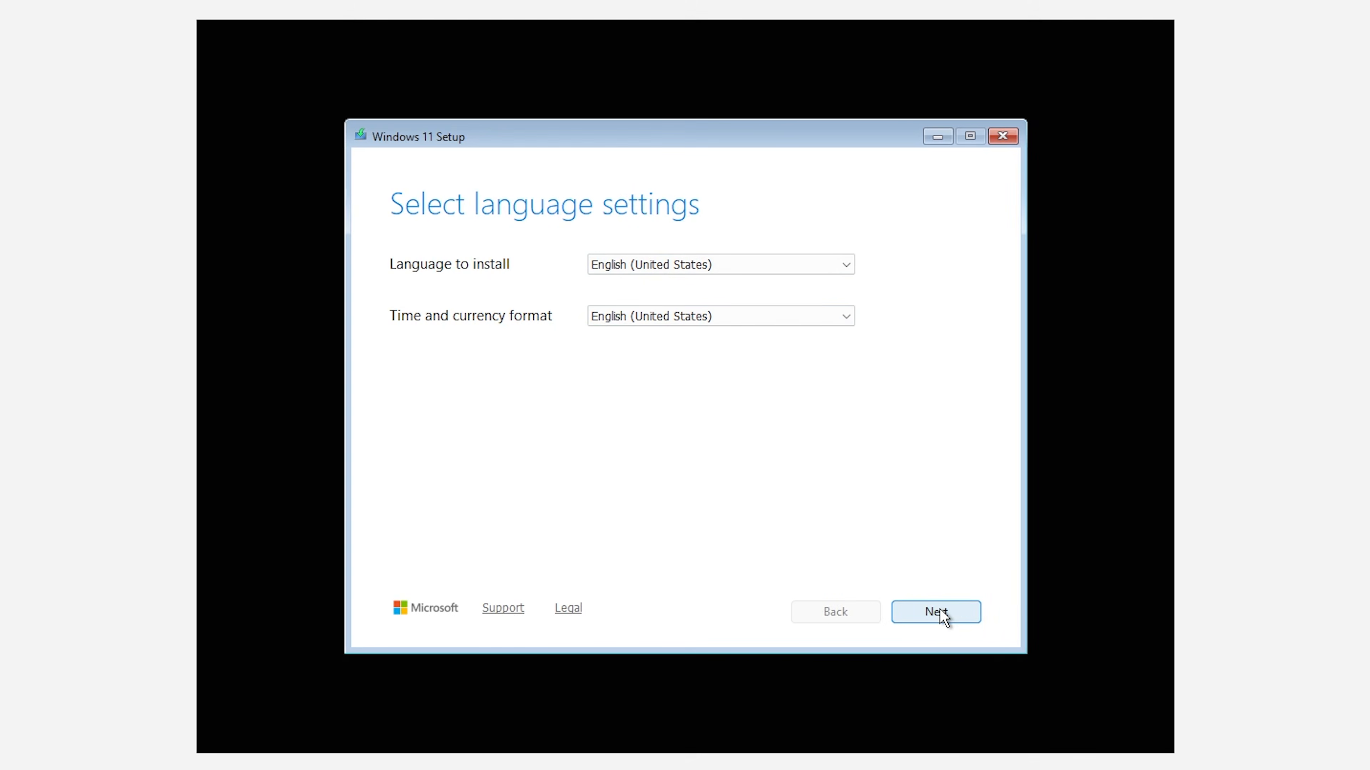
# Step: Keep the default language and keyboard, agree to erase everything, and skip the product key
pyautogui.click(939, 609)
pyautogui.click(940, 611)
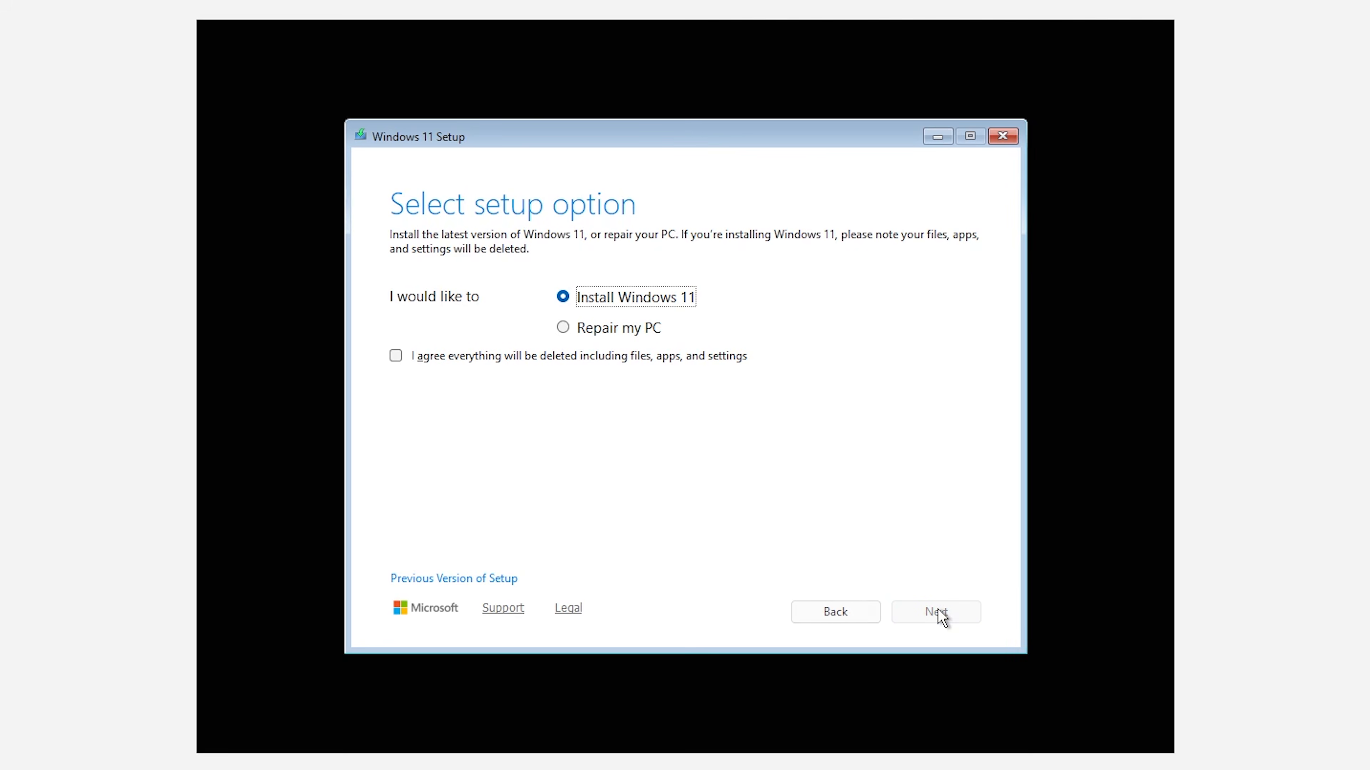
pyautogui.click(408, 357)
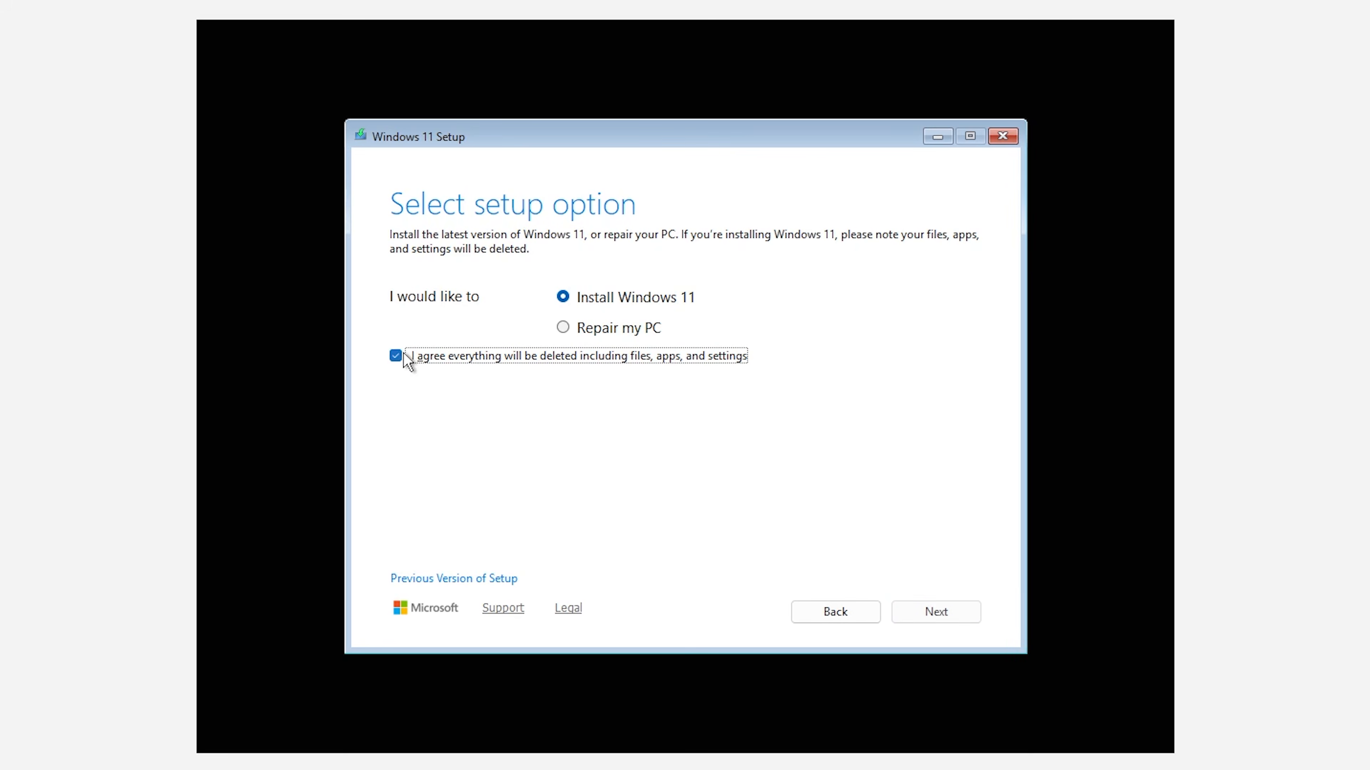
pyautogui.click(939, 612)
pyautogui.click(434, 555)
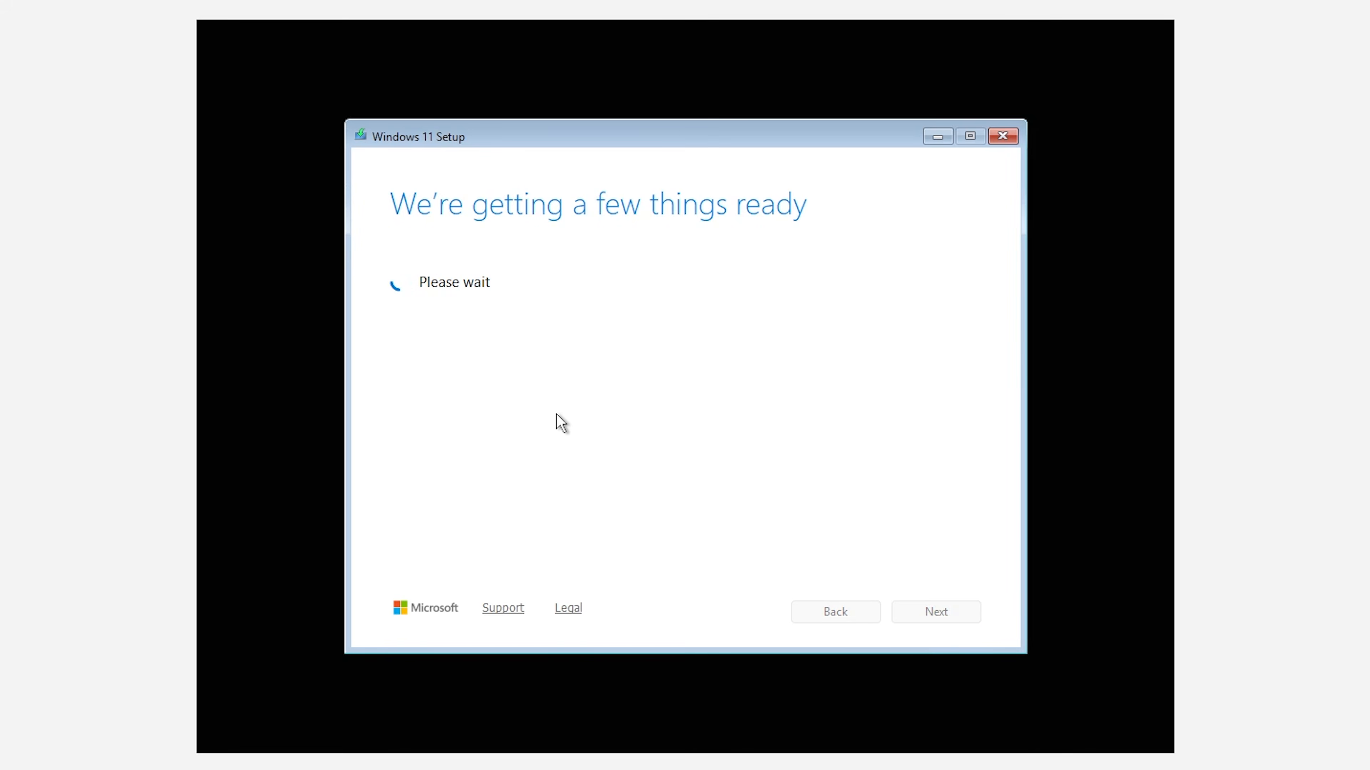
# Step: Accept the license and install Windows 11 Pro on the 38 GB unallocated Disk 0
pyautogui.click(929, 614)
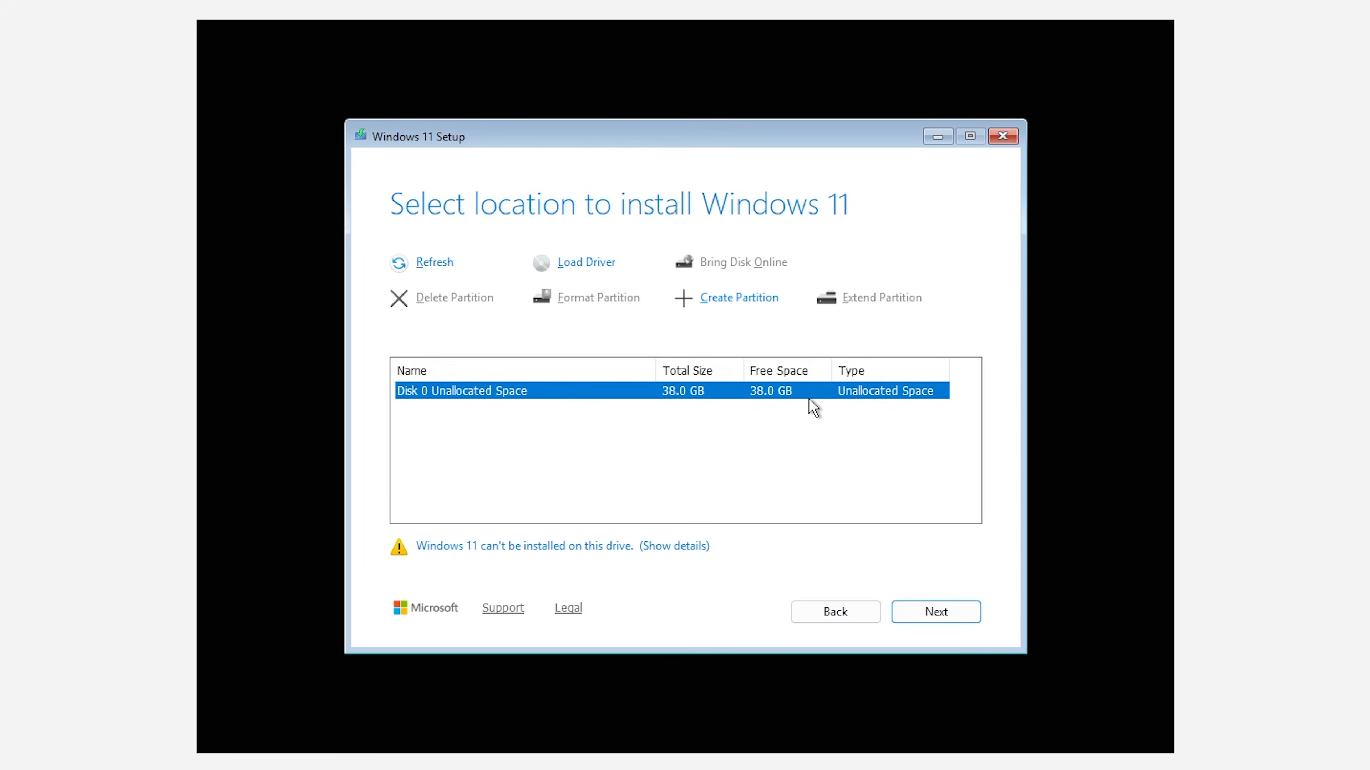
pyautogui.click(927, 620)
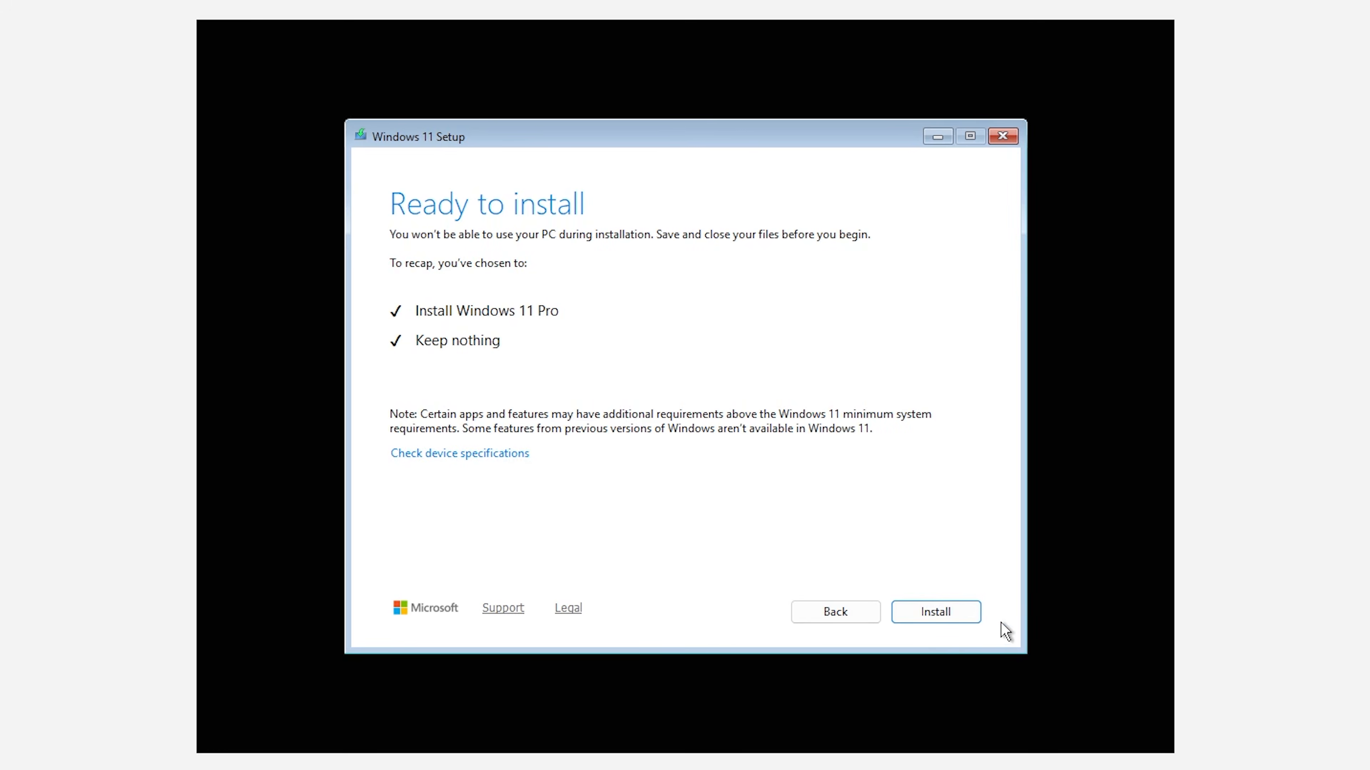
pyautogui.click(940, 612)
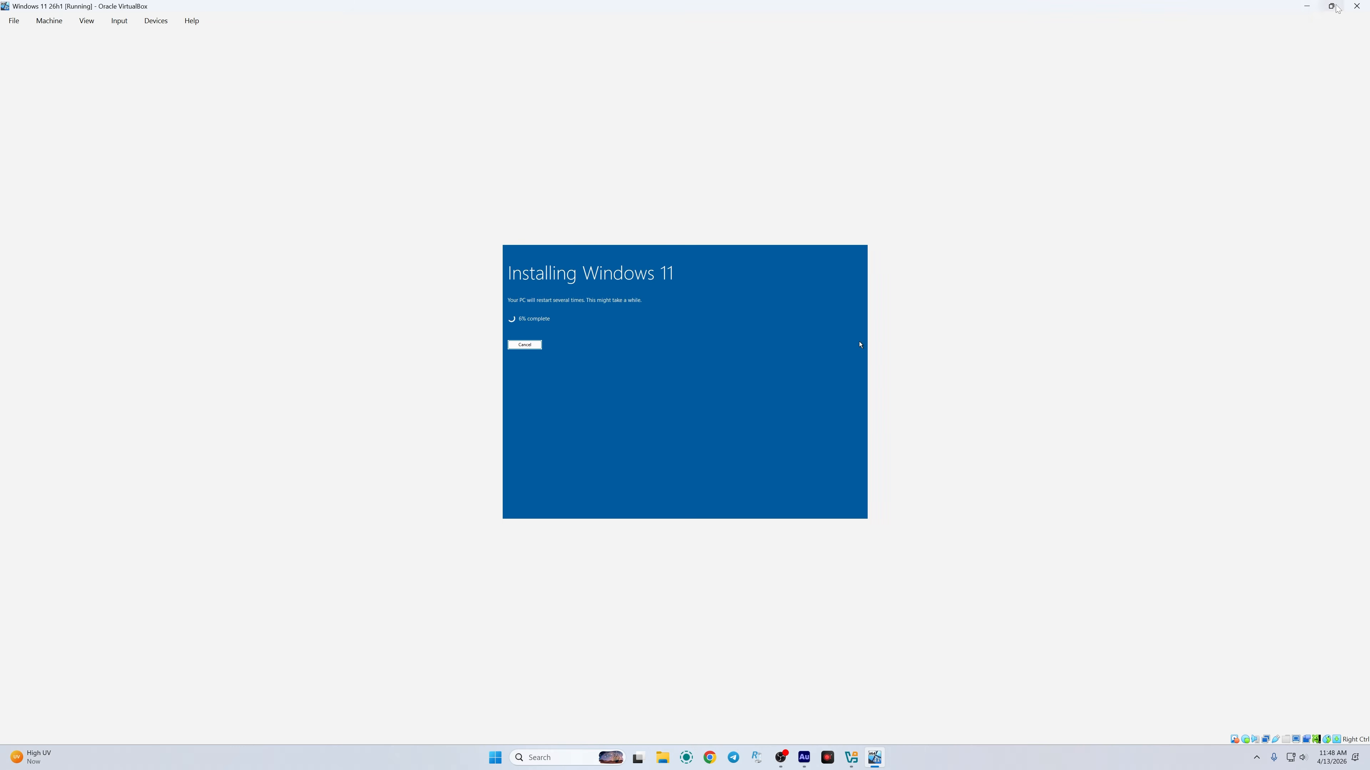
# Step: Restore the maximized VM window to normal size over the VirtualBox Manager
pyautogui.click(1332, 9)
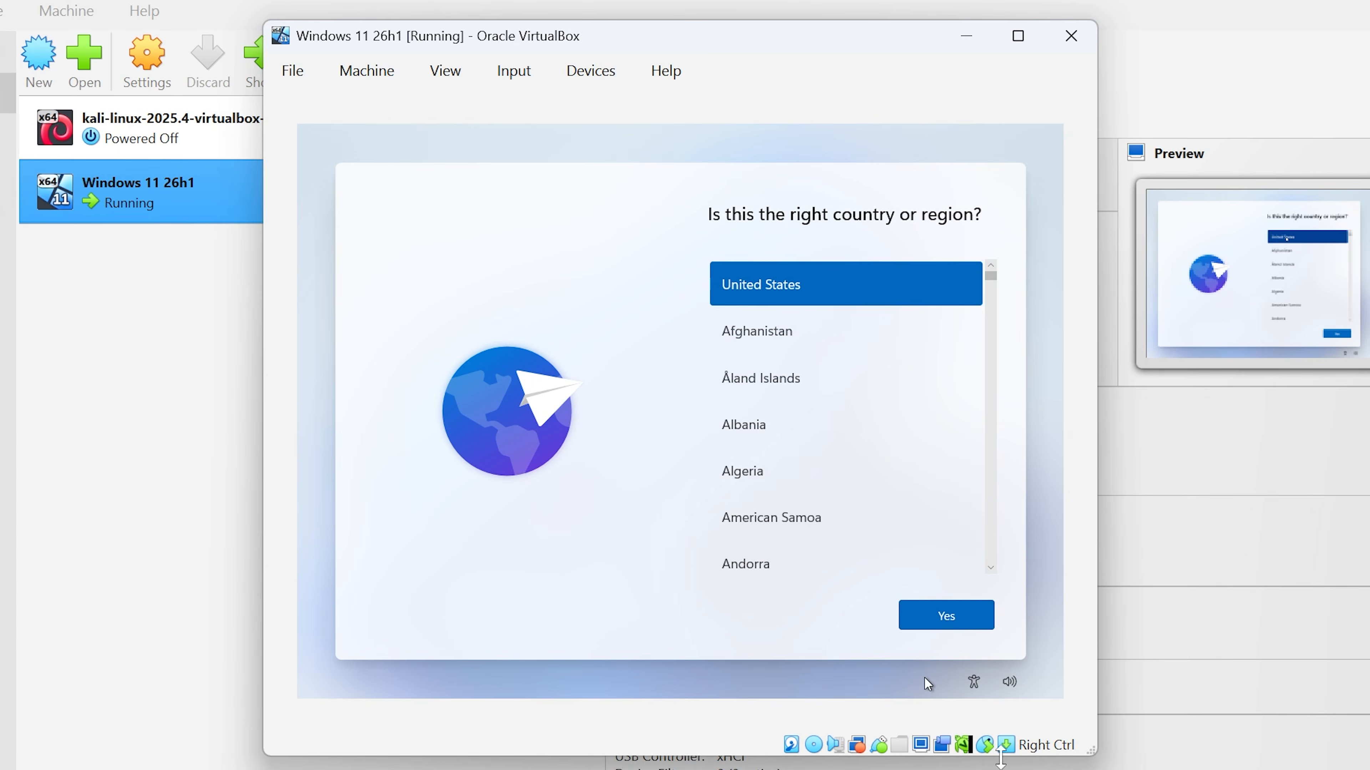
# Step: Confirm United States and the US keyboard layout, skipping a second layout
pyautogui.scroll(-2, 755, 419)
pyautogui.scroll(-6, 820, 453)
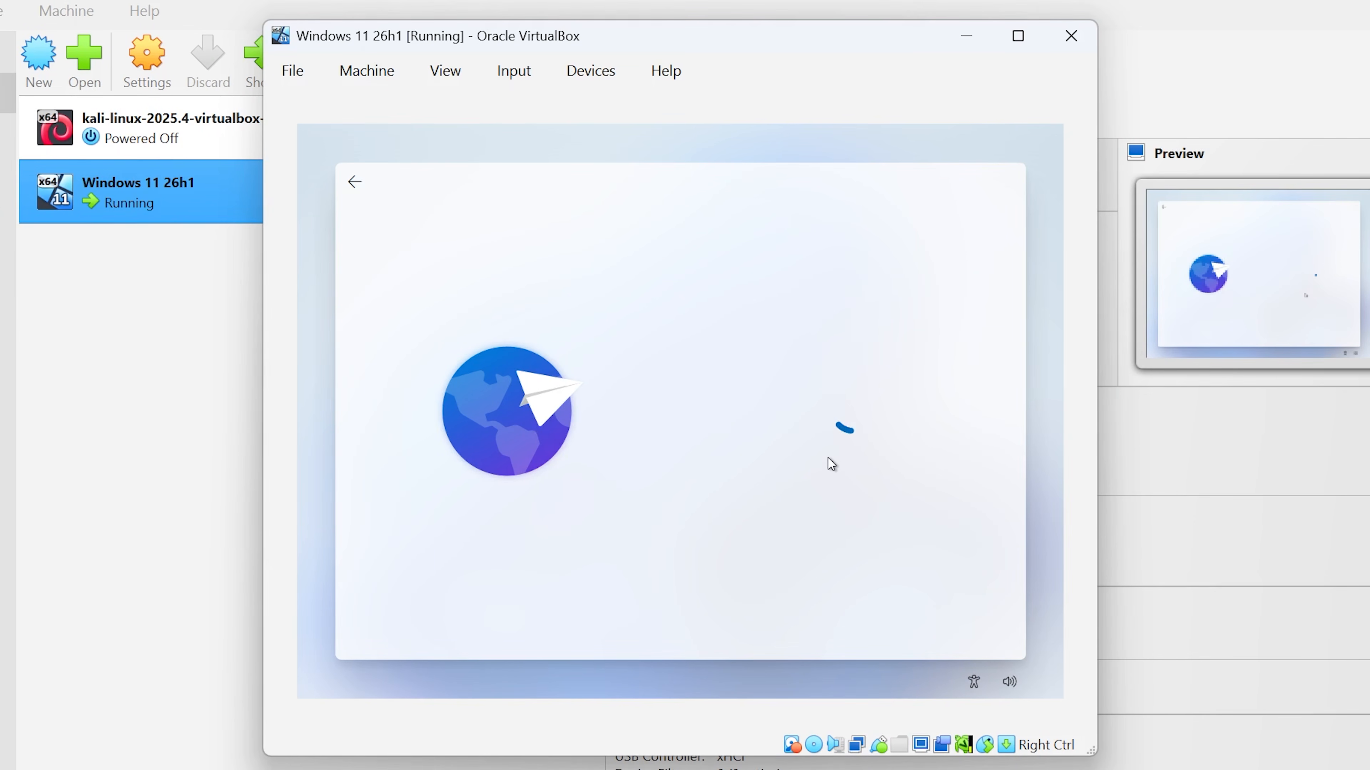
pyautogui.click(951, 621)
pyautogui.click(953, 618)
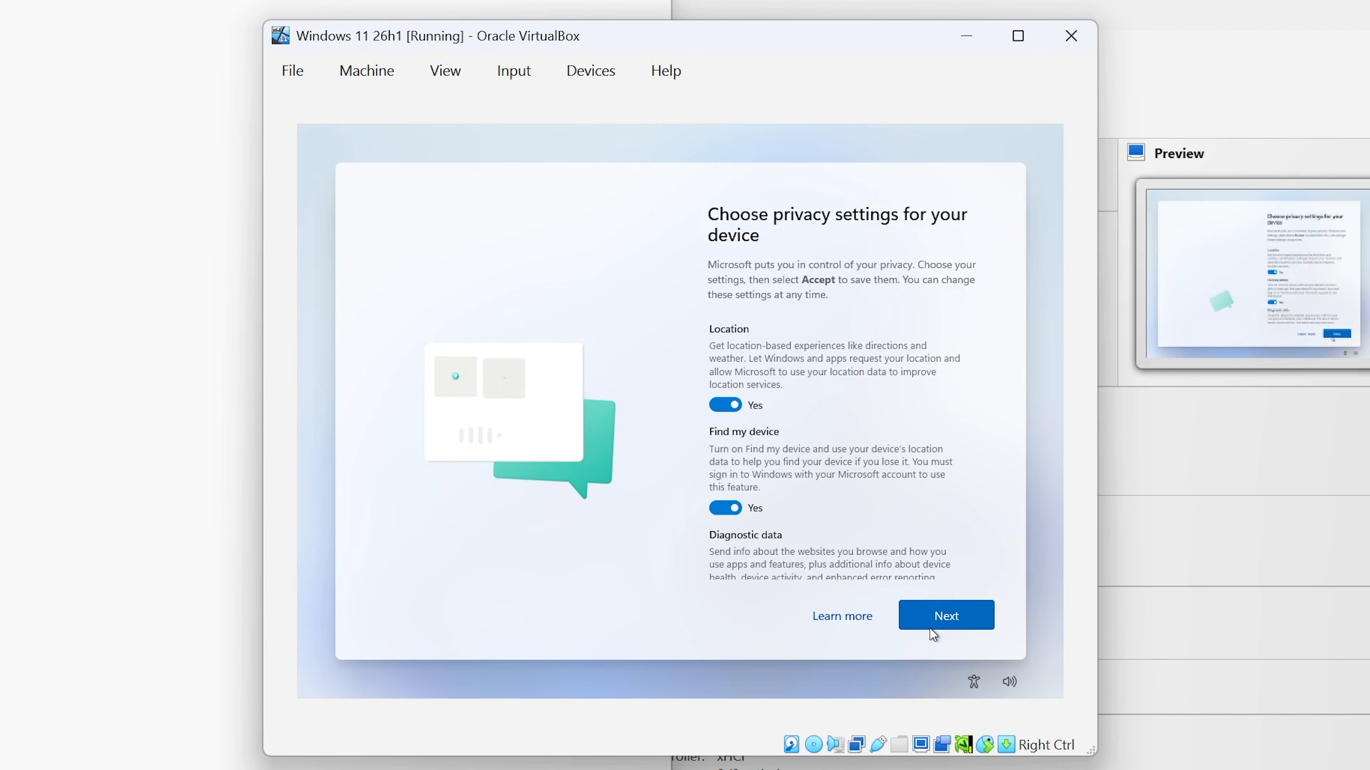
# Step: Accept the default privacy settings with every option left on Yes
pyautogui.click(945, 629)
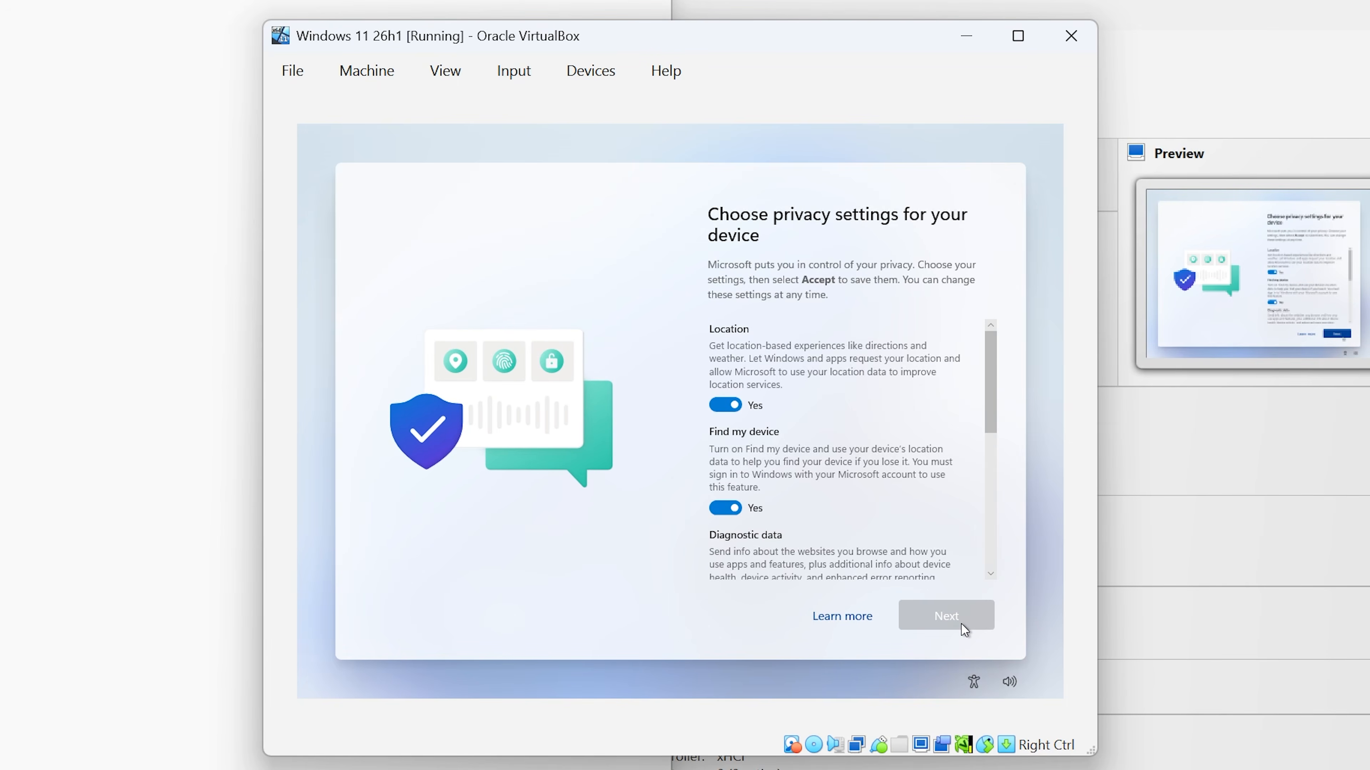
pyautogui.click(955, 621)
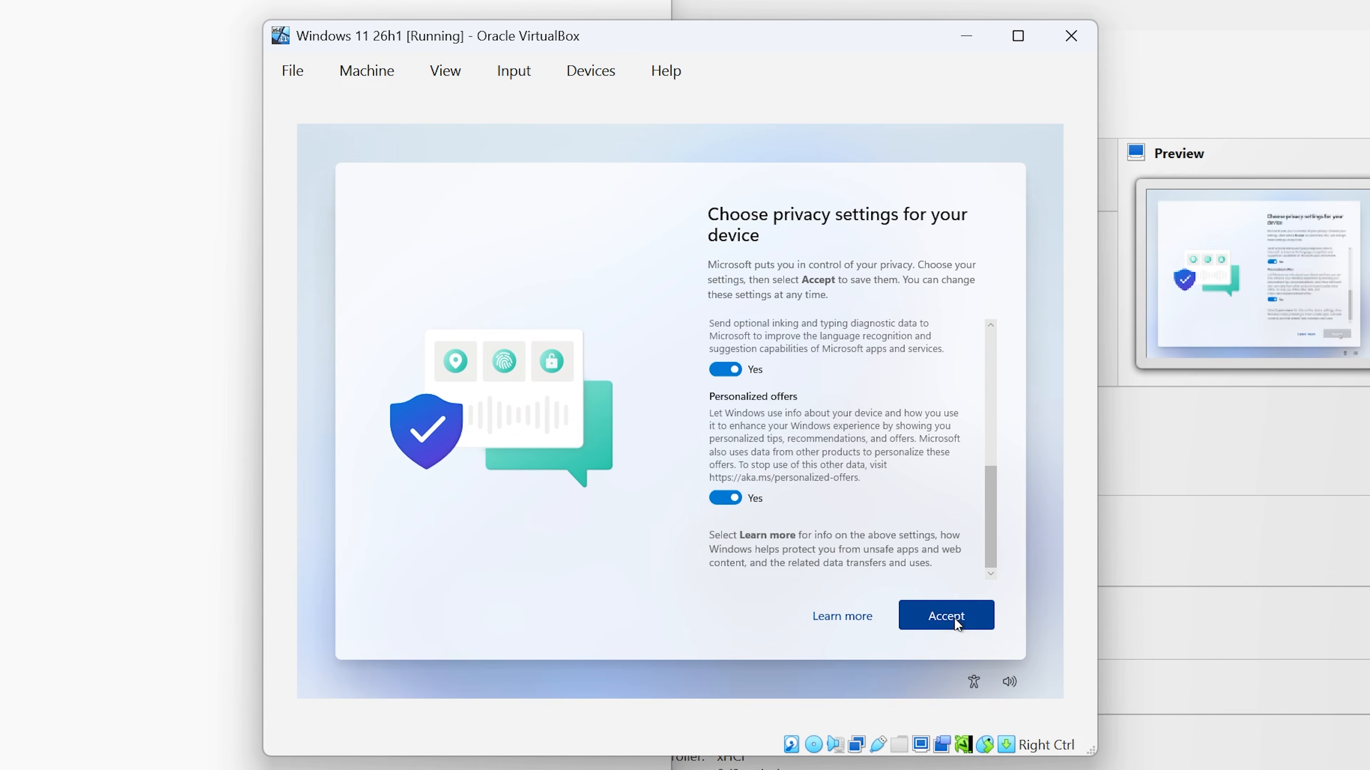
pyautogui.click(951, 617)
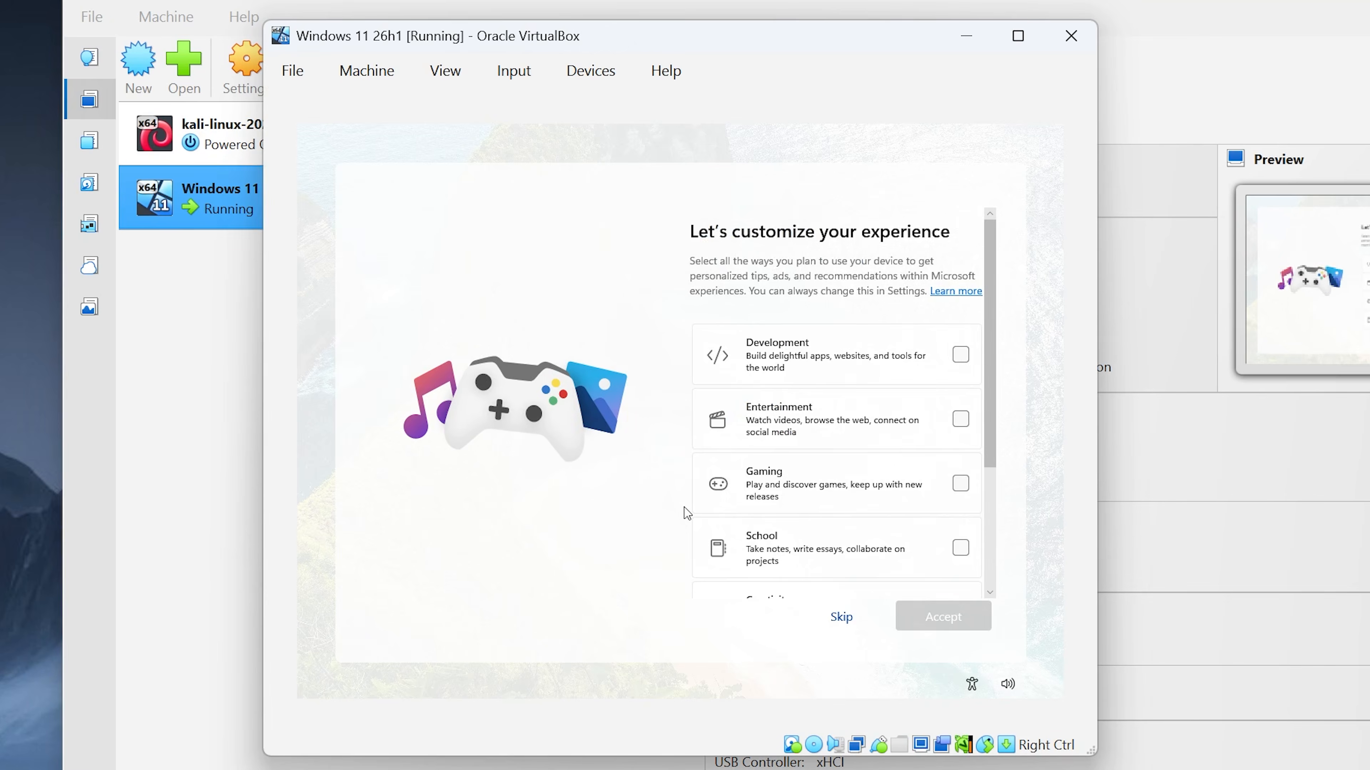
# Step: Skip the device-usage and phone-linking pages, and accept bringing browsing data into Edge
pyautogui.click(842, 613)
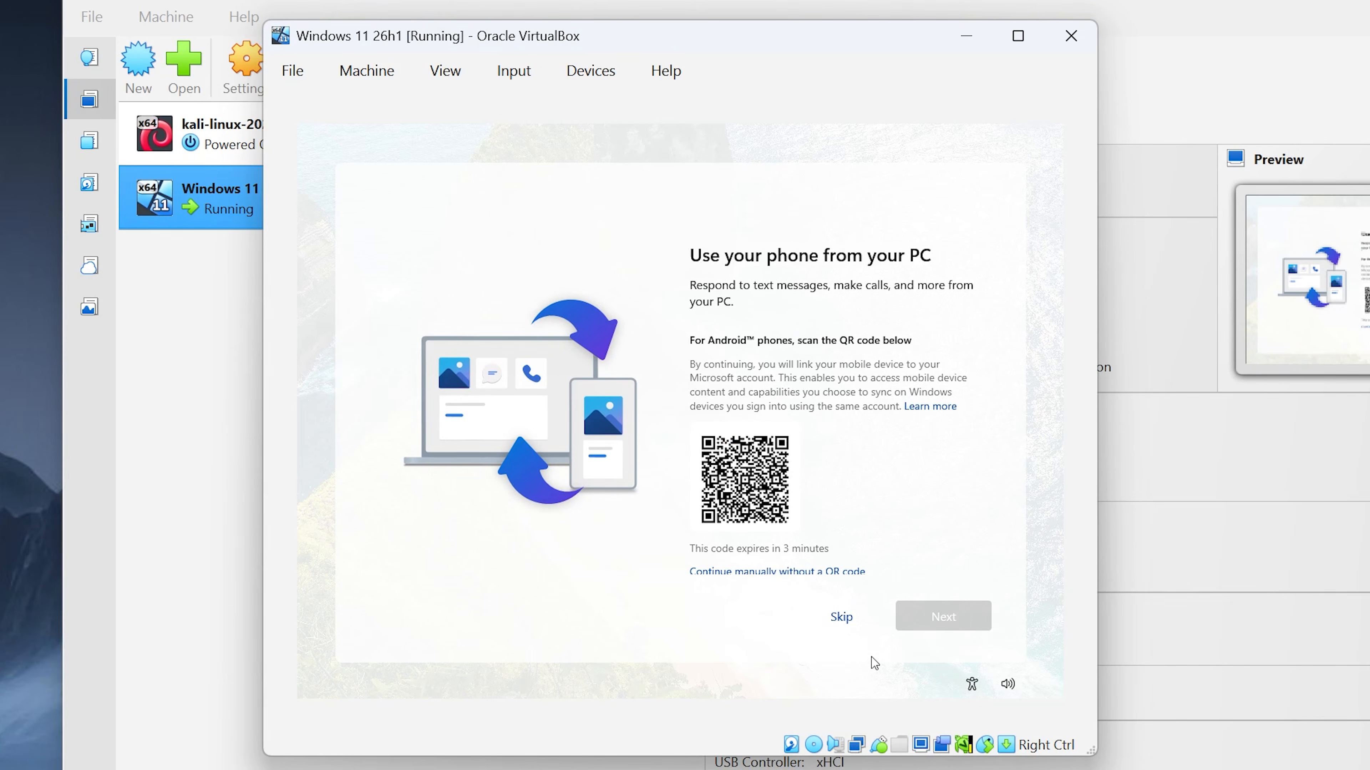
pyautogui.click(833, 618)
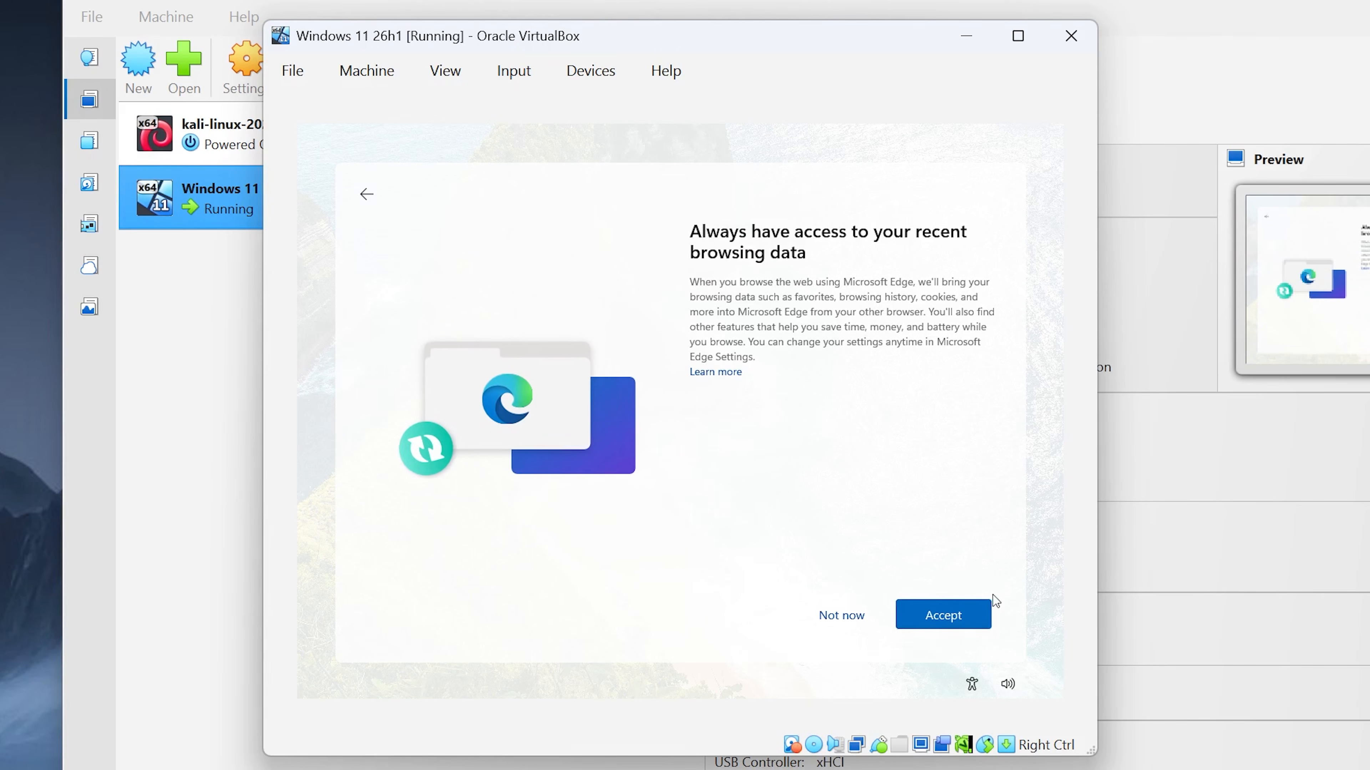
pyautogui.click(927, 622)
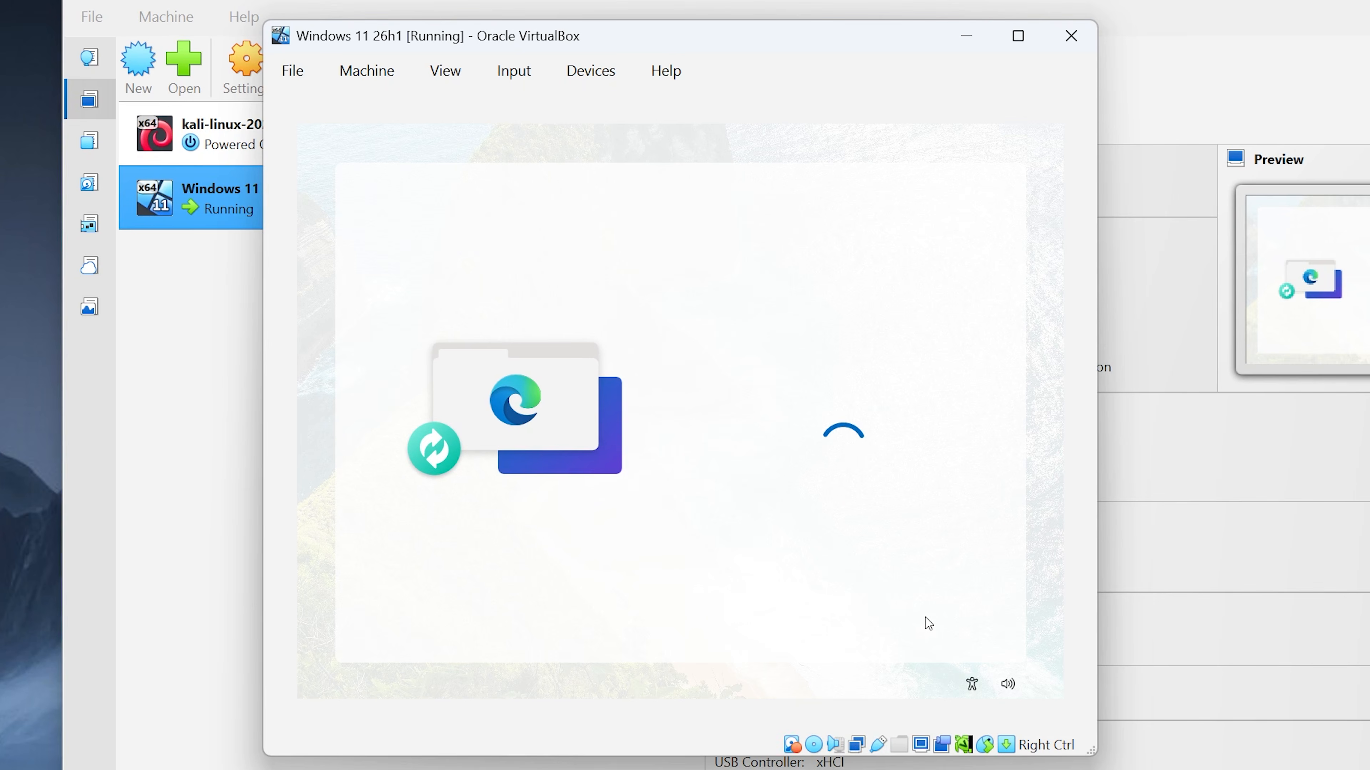
# Step: Decline the Microsoft 365 trial, pass the tips page, and dismiss the menu on the new desktop
pyautogui.click(827, 623)
pyautogui.click(932, 625)
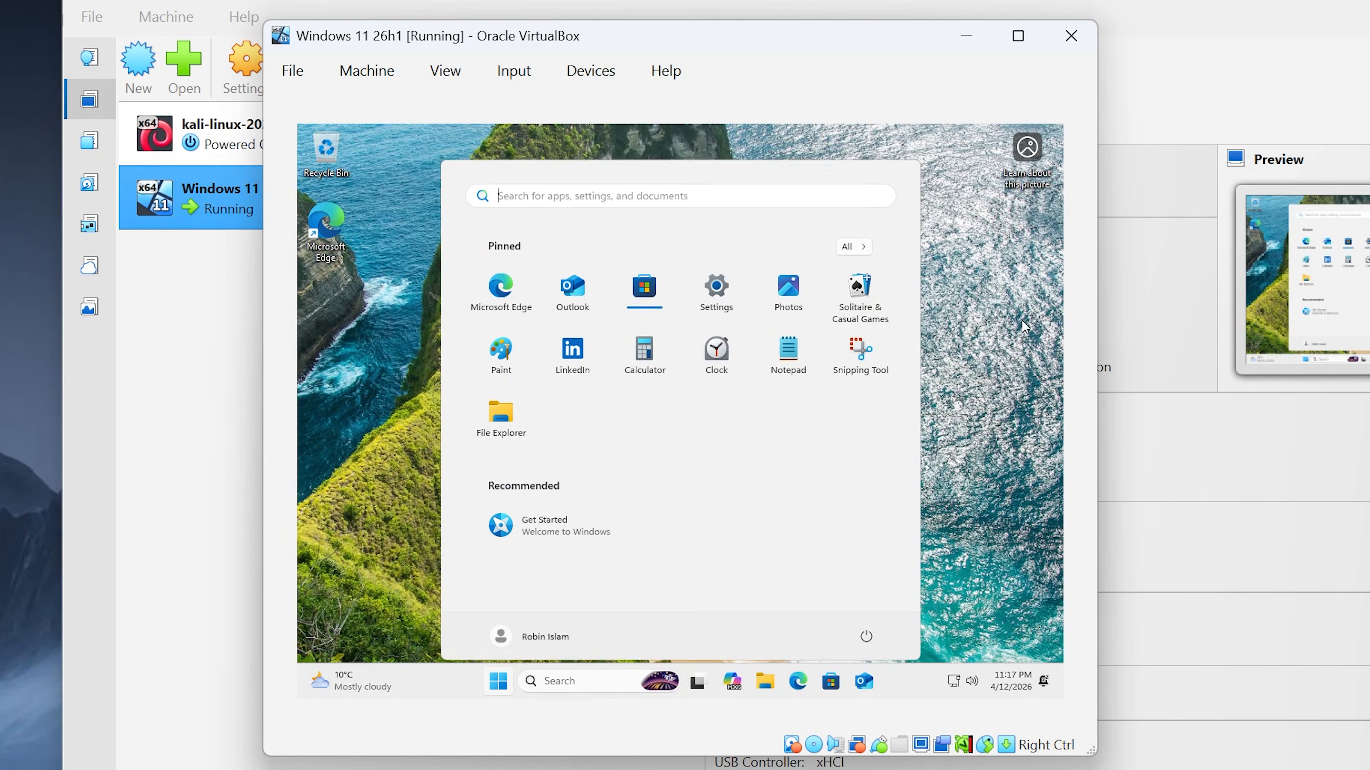
pyautogui.click(1015, 397)
# Step: Widen and heighten the VM window, then insert the Guest Additions CD image from Devices
pyautogui.moveTo(1096, 747); pyautogui.dragTo(1369, 748)
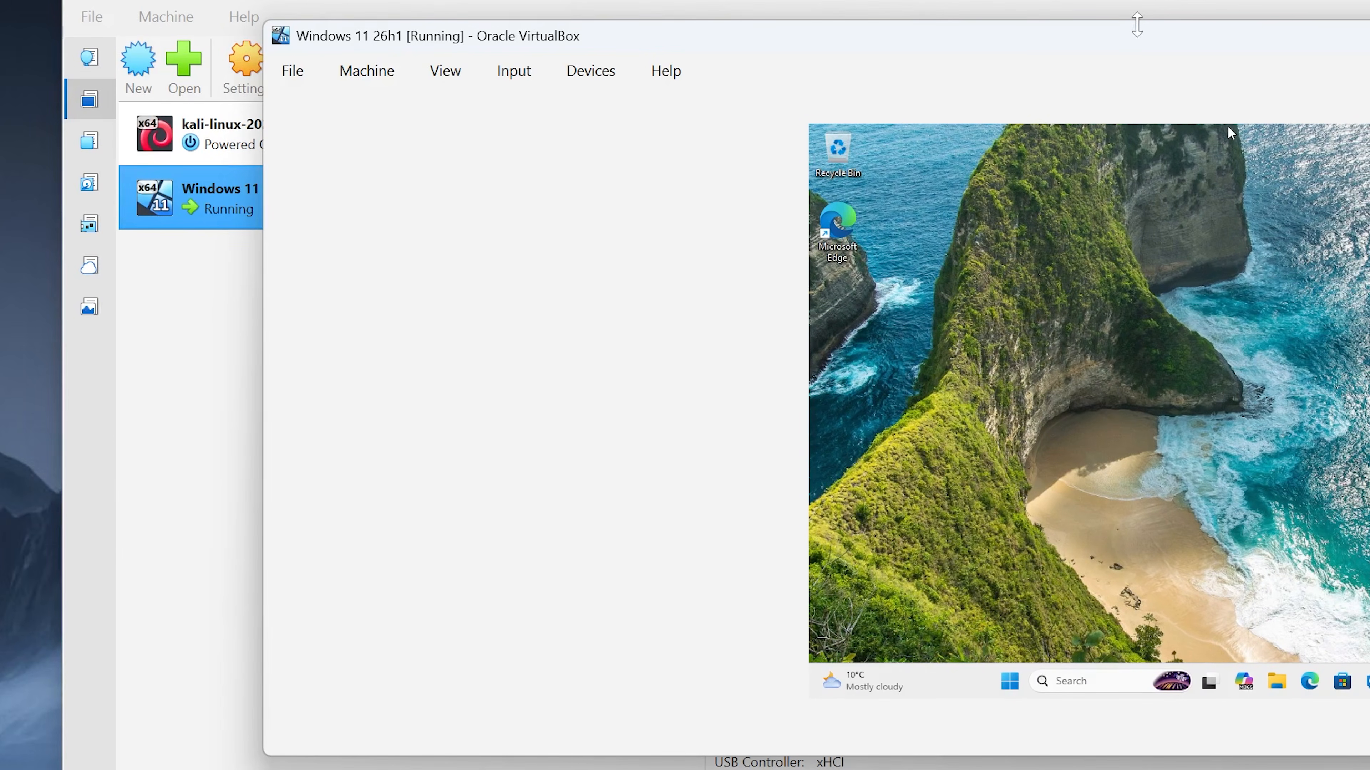
pyautogui.moveTo(1129, 21); pyautogui.dragTo(1130, 0)
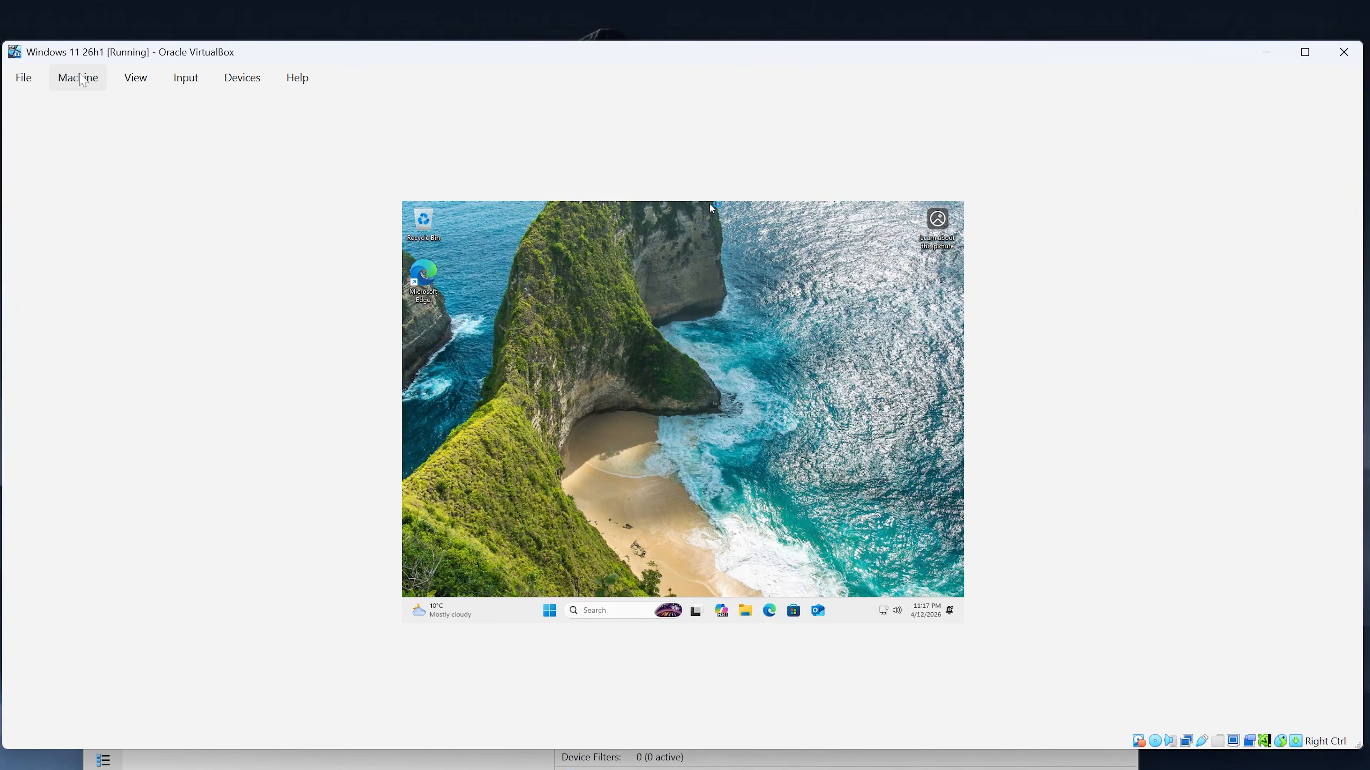
pyautogui.click(240, 80)
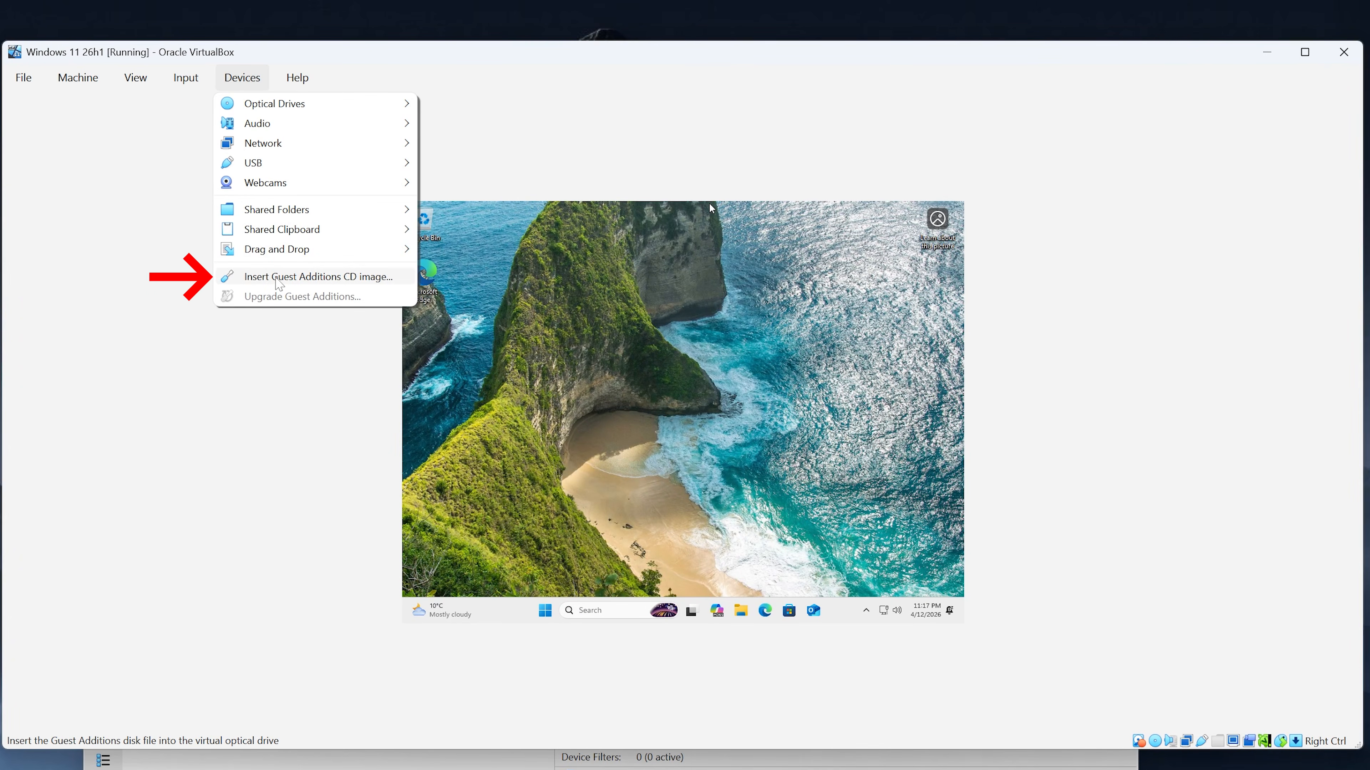
pyautogui.click(333, 278)
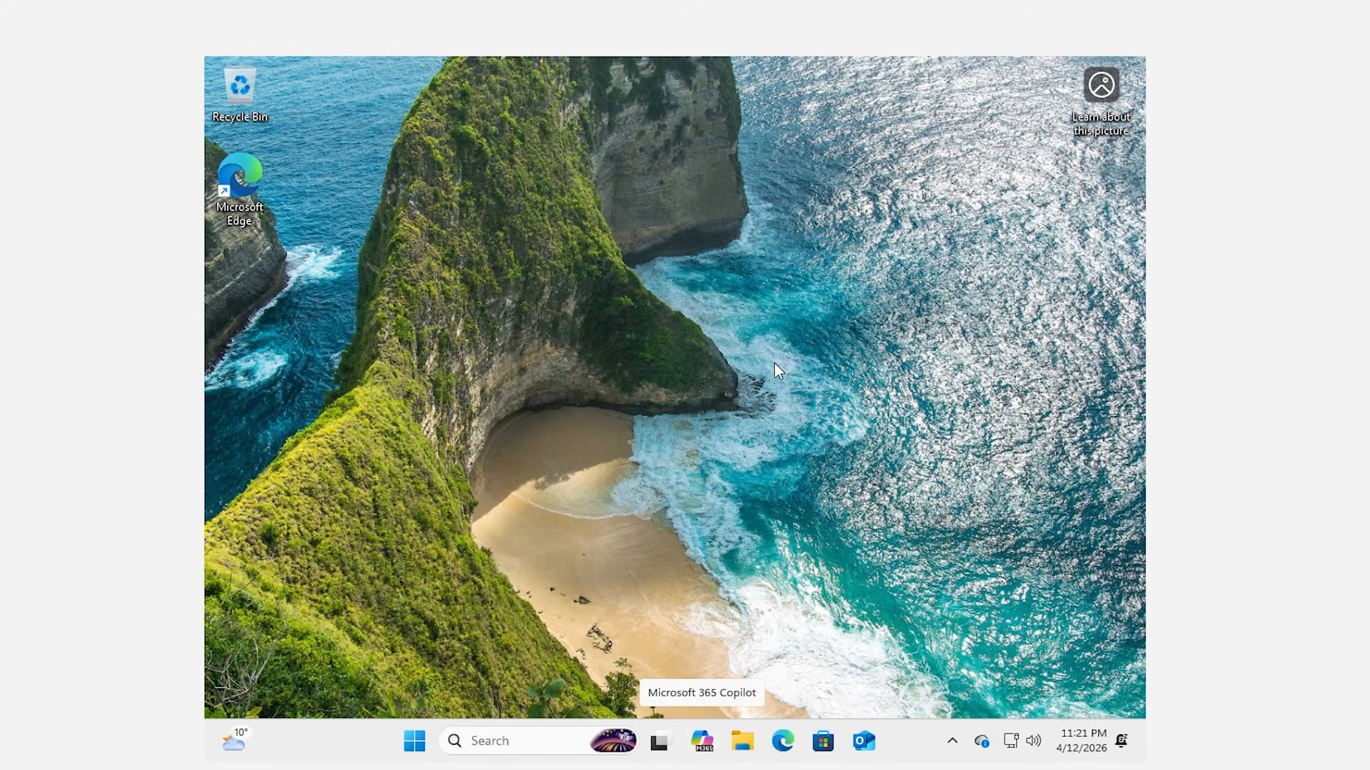
pyautogui.rightClick(775, 360)
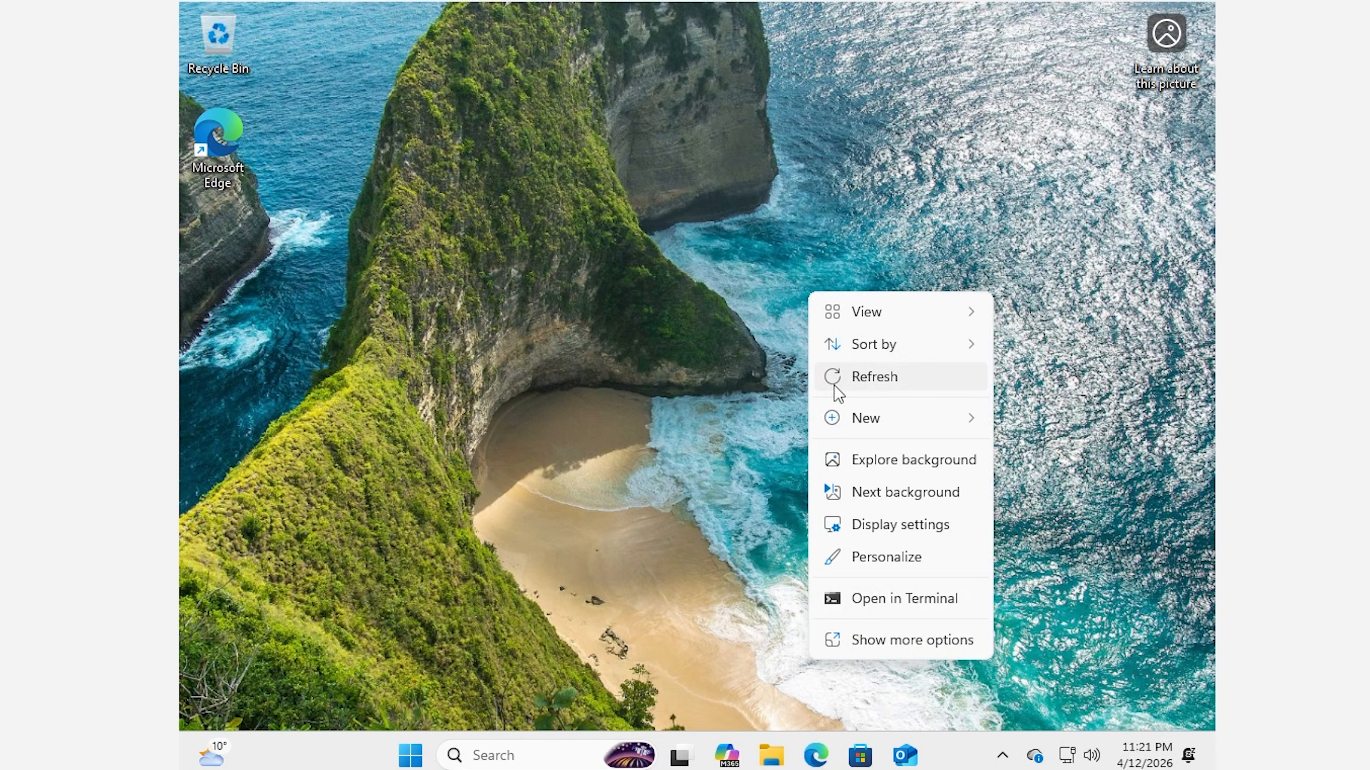
pyautogui.click(883, 548)
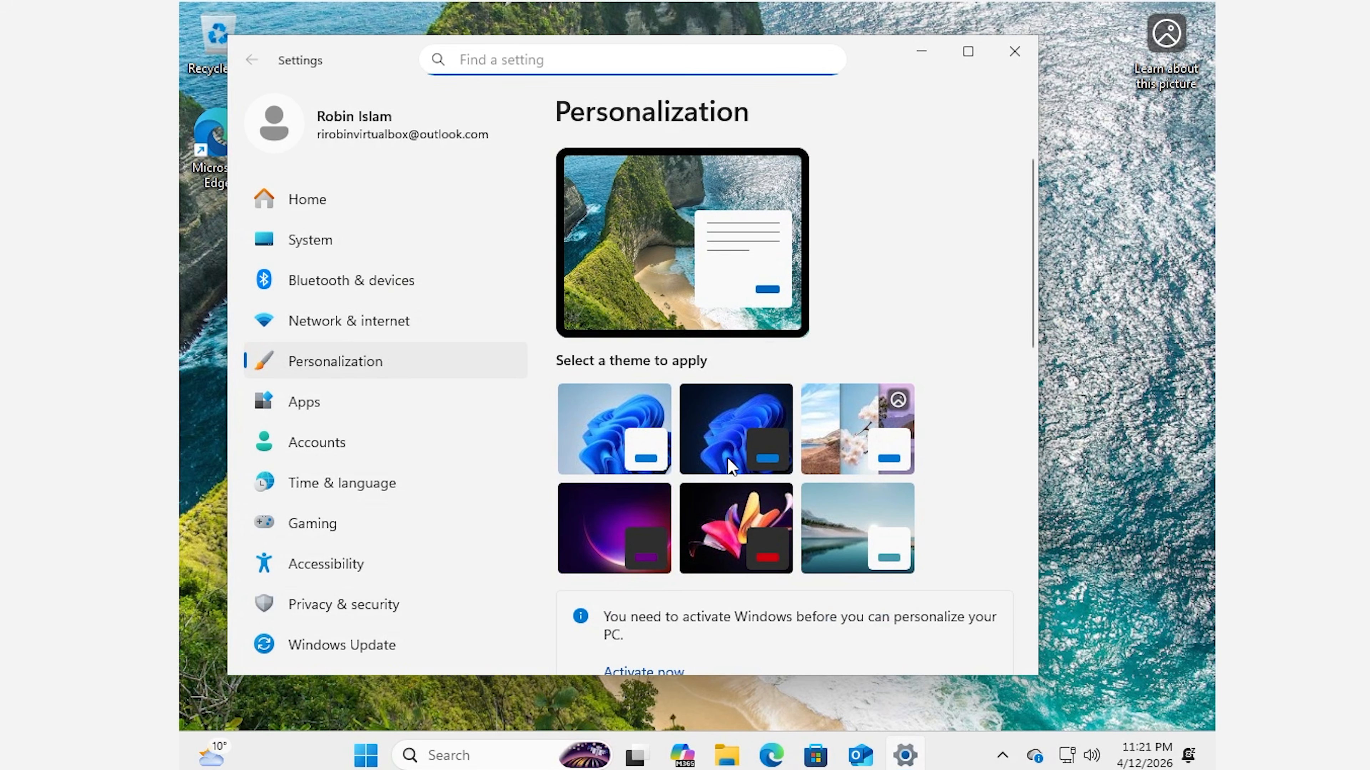
pyautogui.scroll(-10, 819, 480)
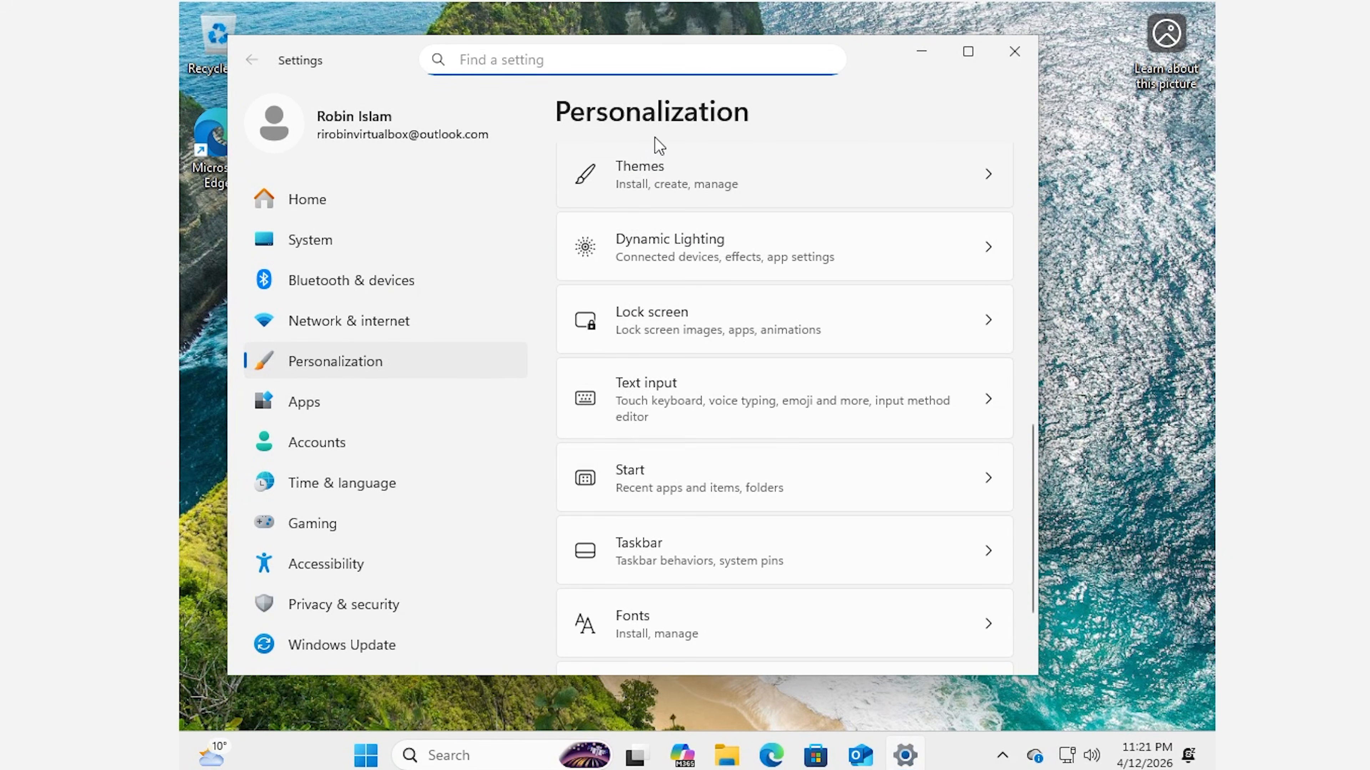
pyautogui.click(668, 204)
pyautogui.scroll(-8, 793, 489)
pyautogui.scroll(-6, 794, 489)
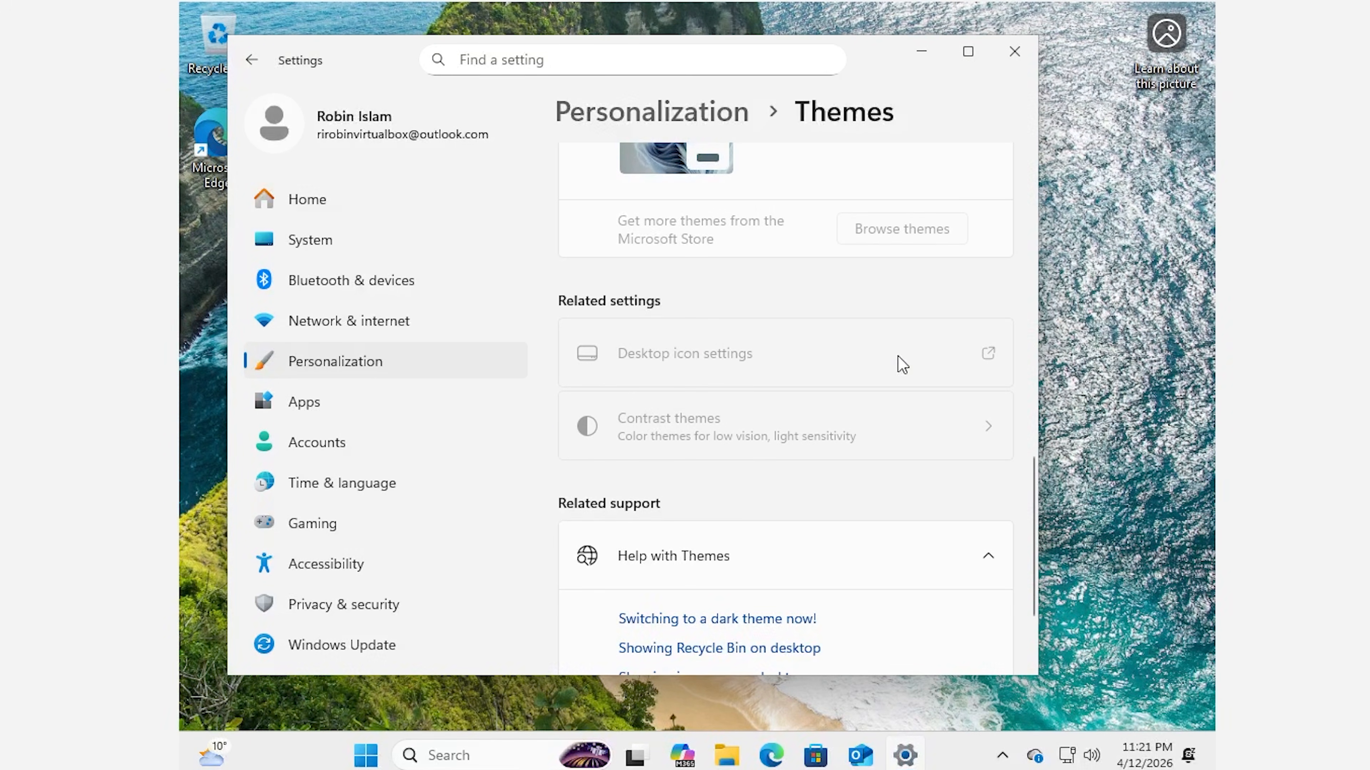
pyautogui.scroll(10, 805, 361)
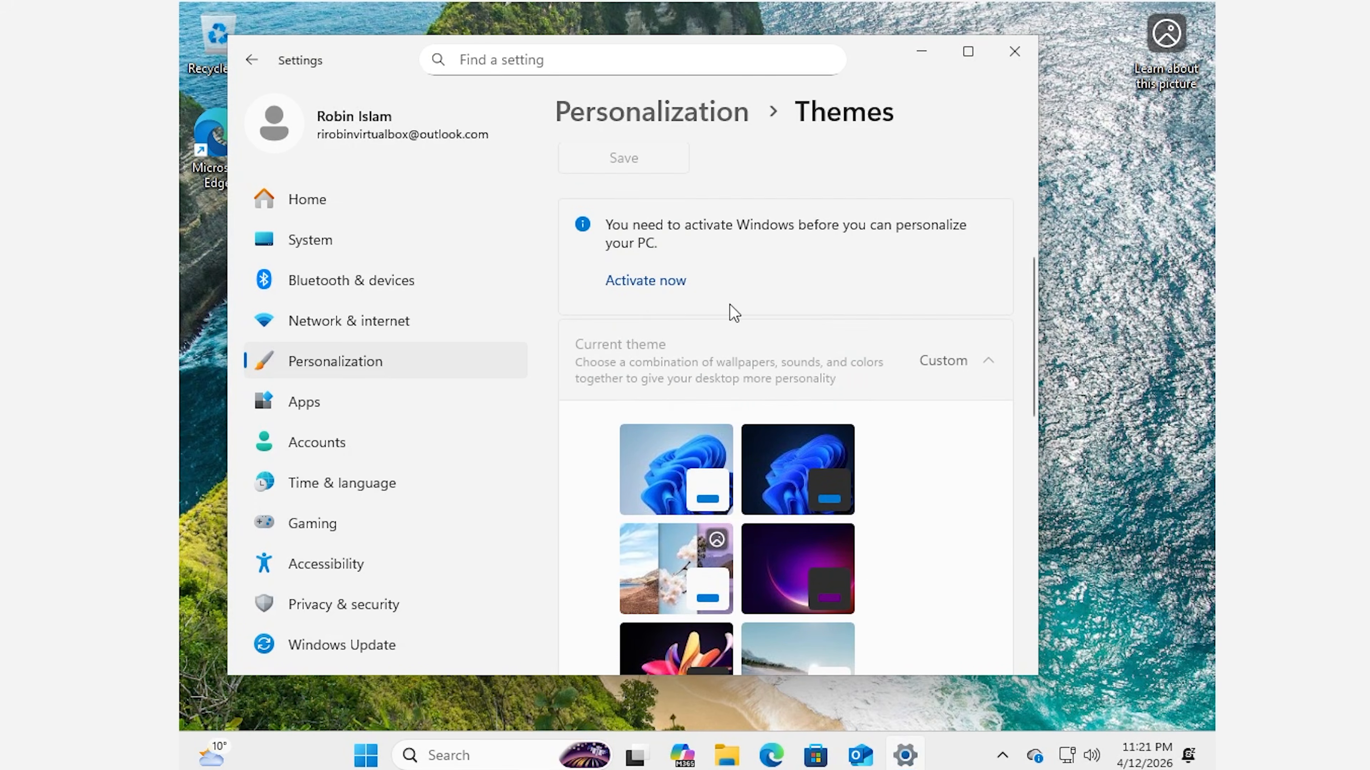
pyautogui.scroll(5, 837, 385)
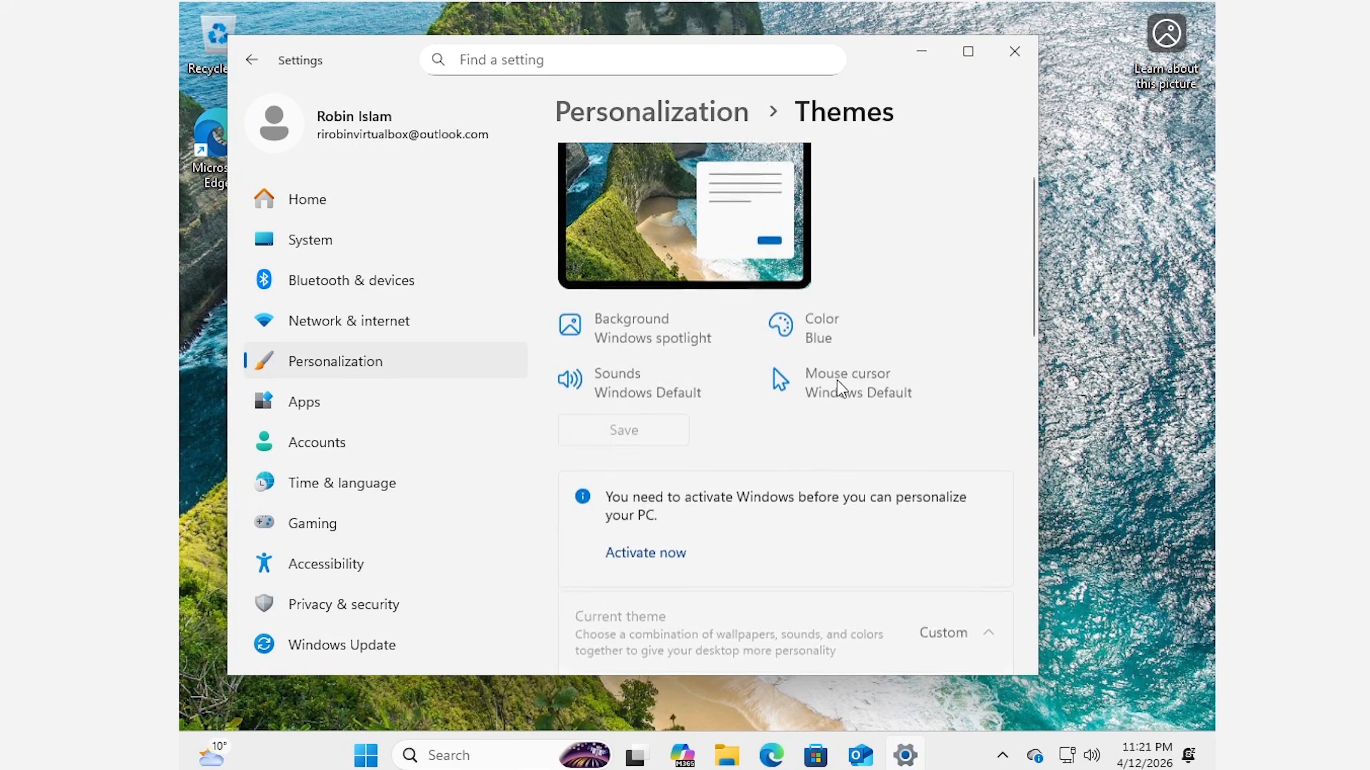
pyautogui.click(1017, 63)
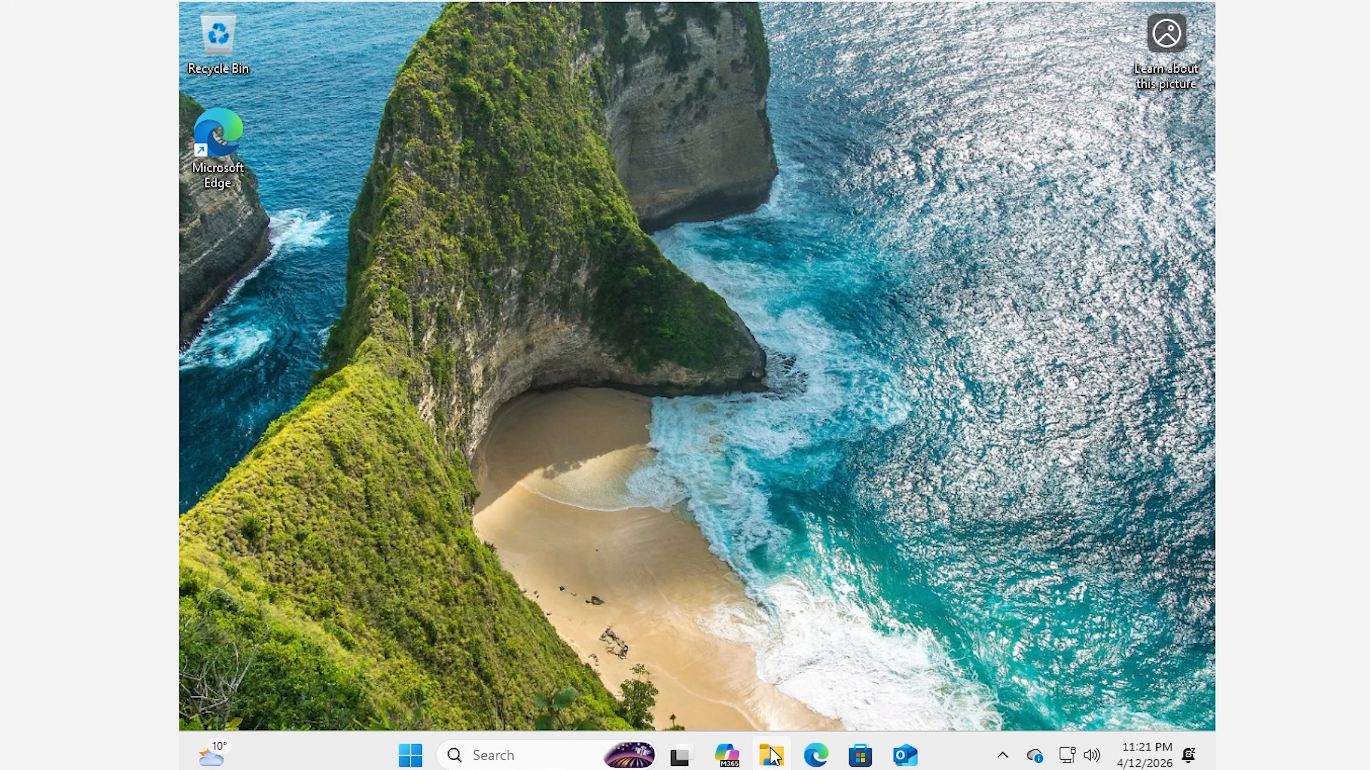
# Step: In the guest's File Explorer, open CD Drive (D:) from This PC to list the Guest Additions files
pyautogui.click(770, 749)
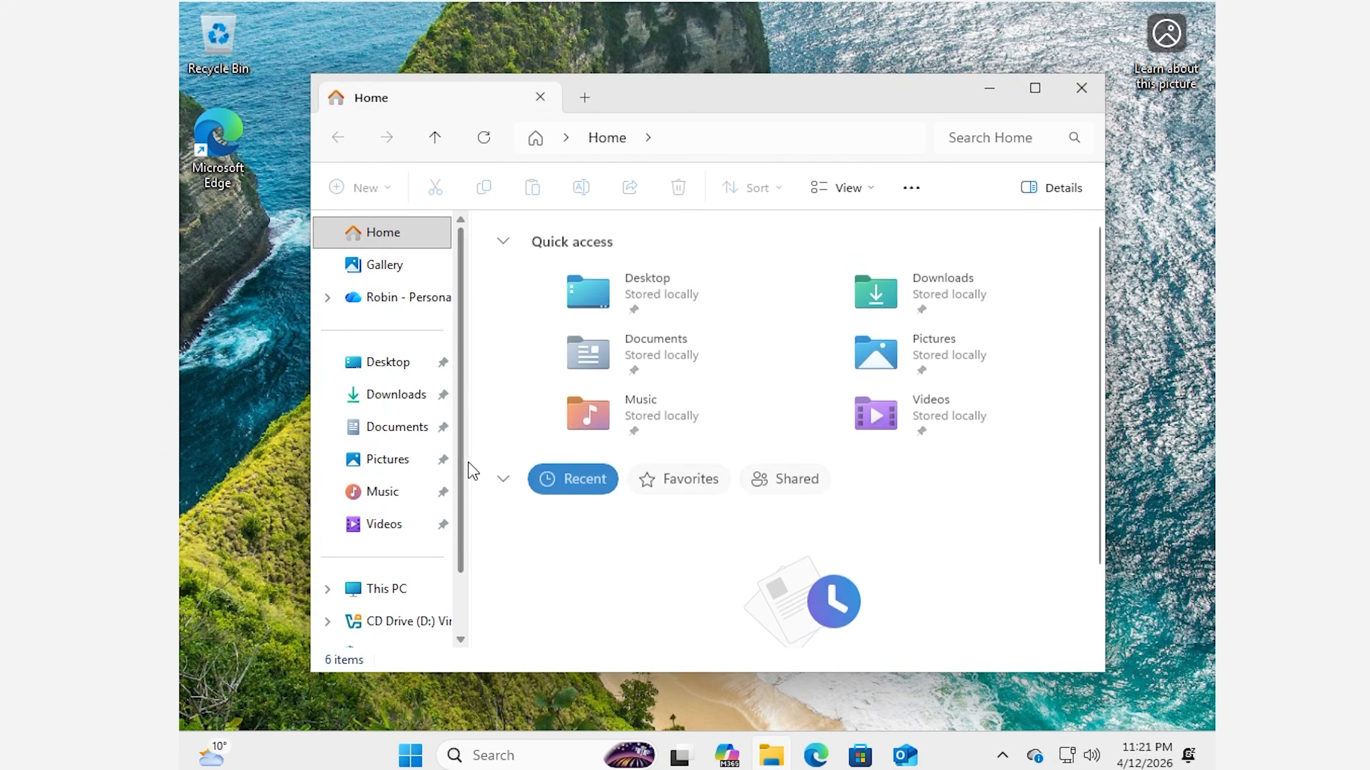
pyautogui.click(384, 587)
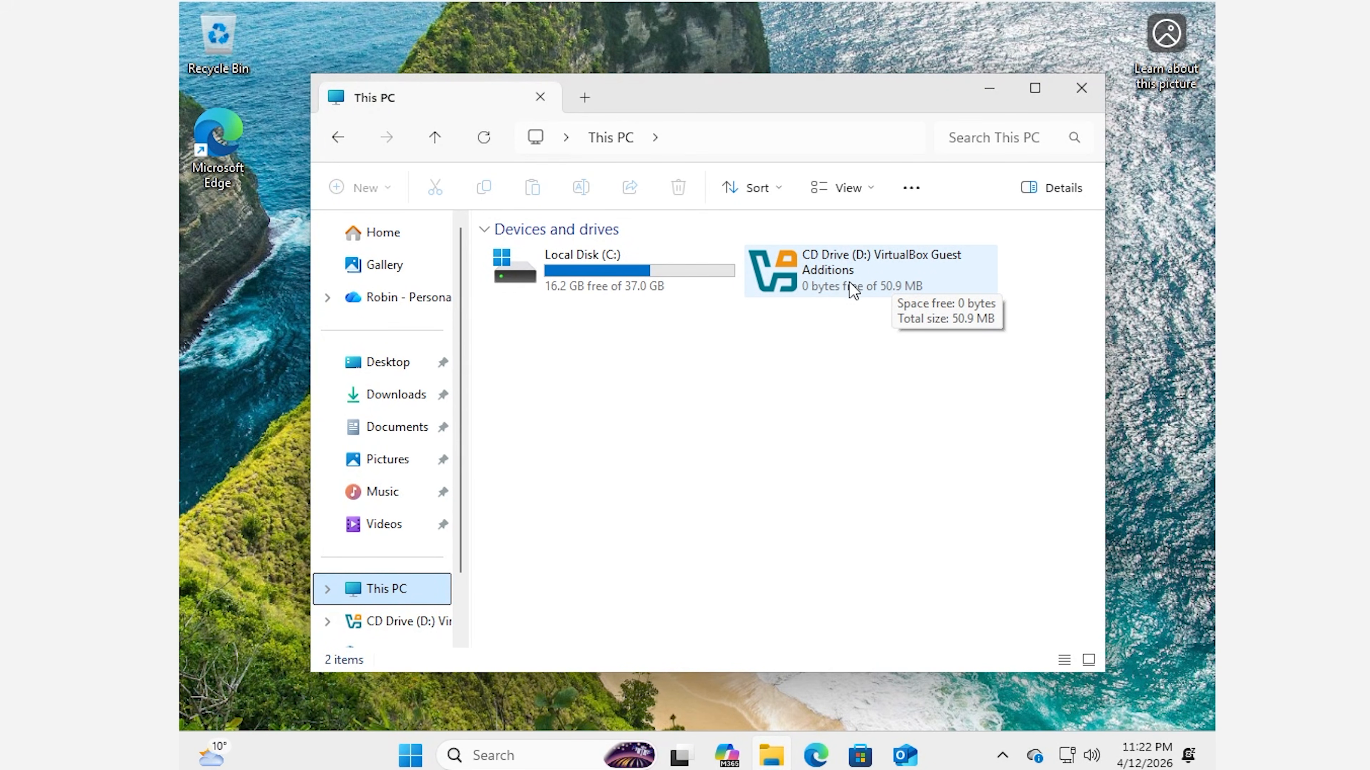
pyautogui.doubleClick(823, 273)
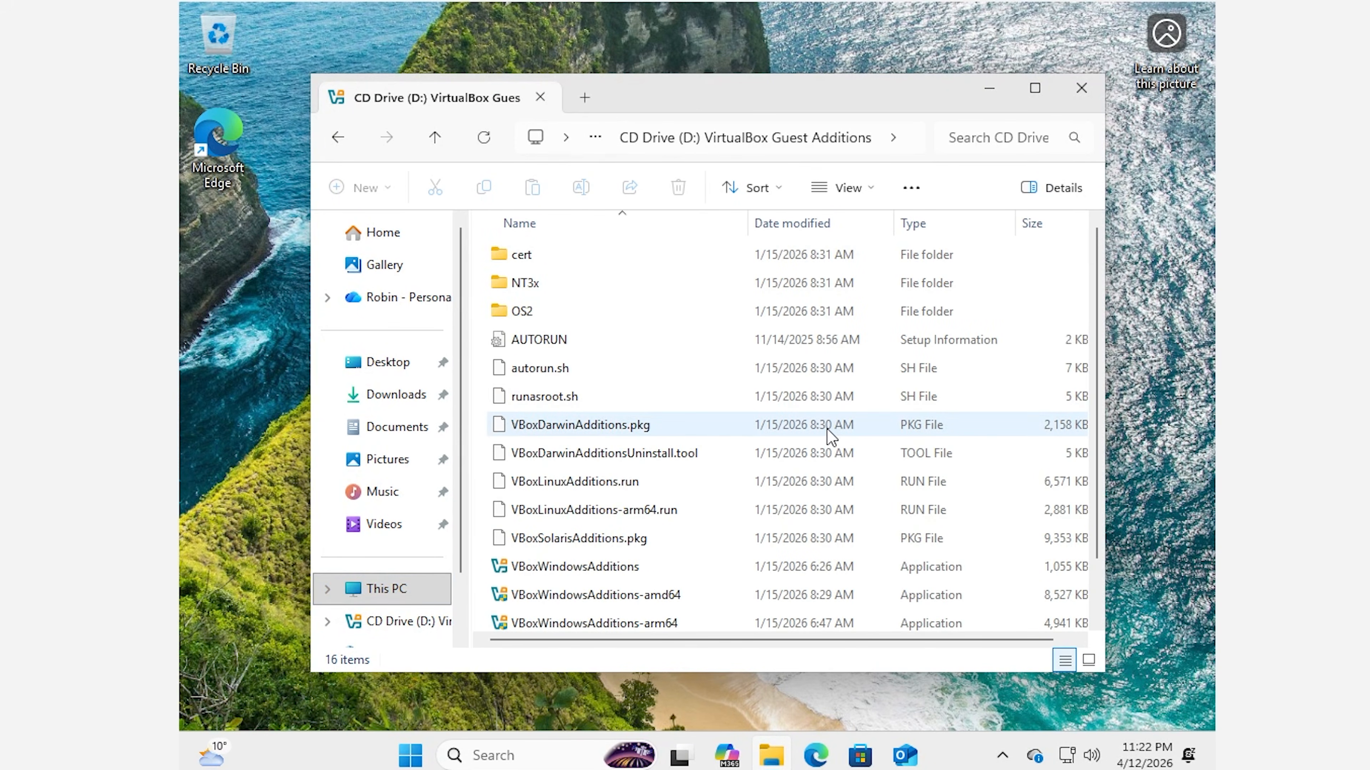
pyautogui.scroll(-1, 826, 432)
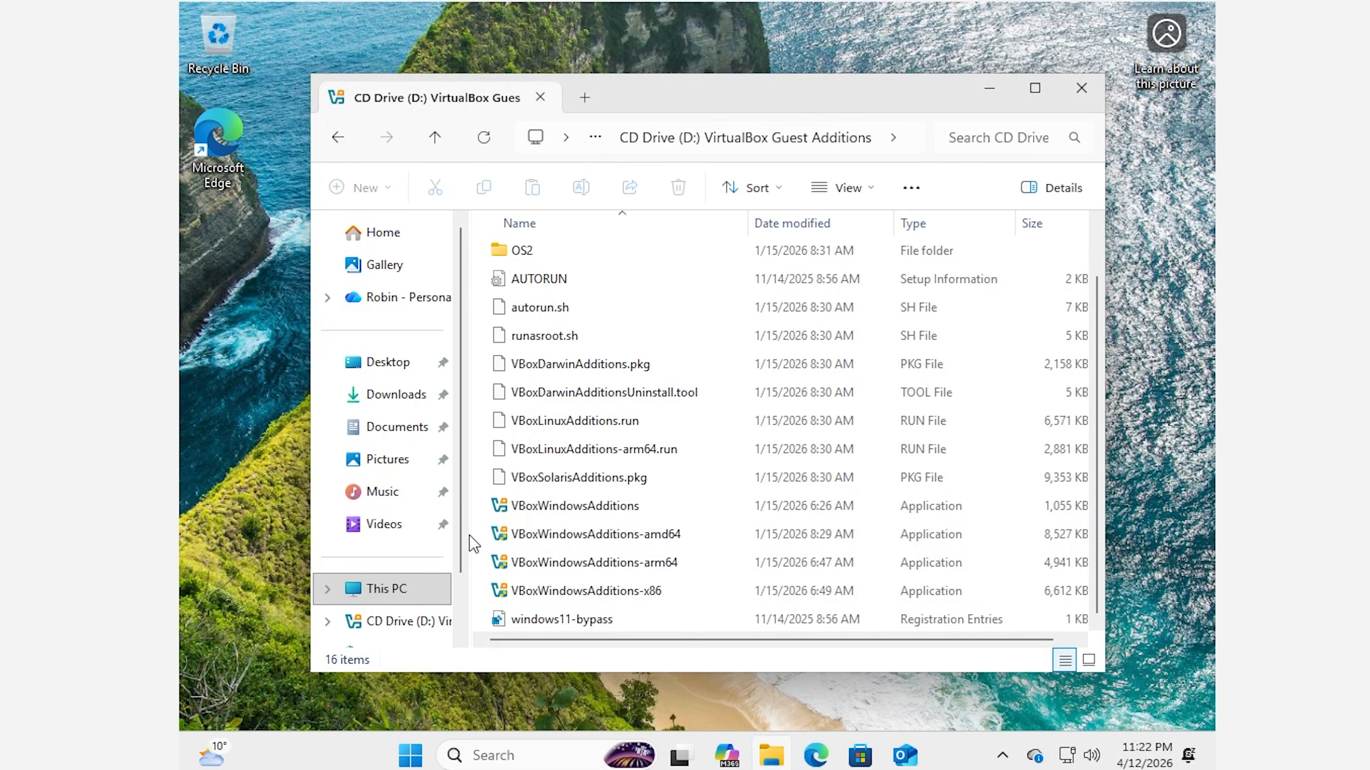
# Step: Run VBoxWindowsAdditions with default location and components, then maximize the VM window
pyautogui.click(553, 510)
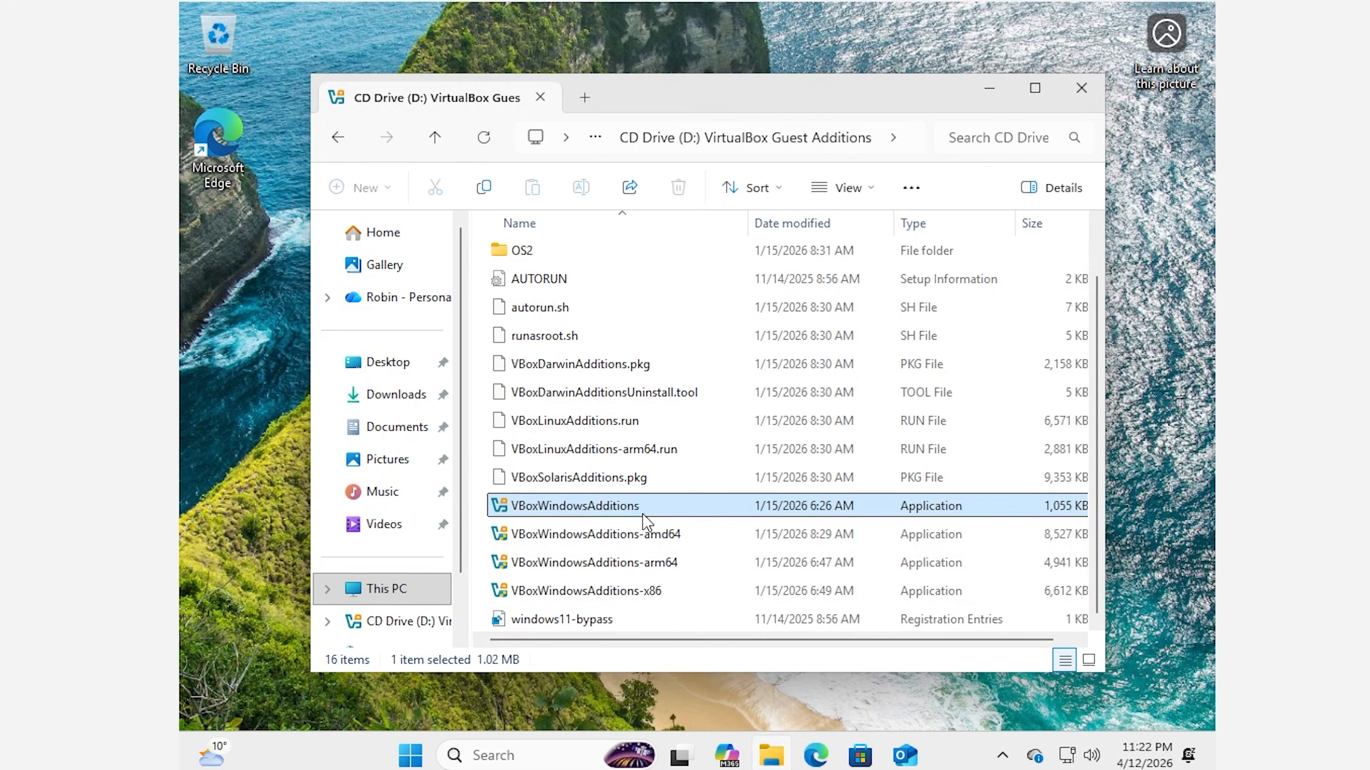
pyautogui.doubleClick(607, 519)
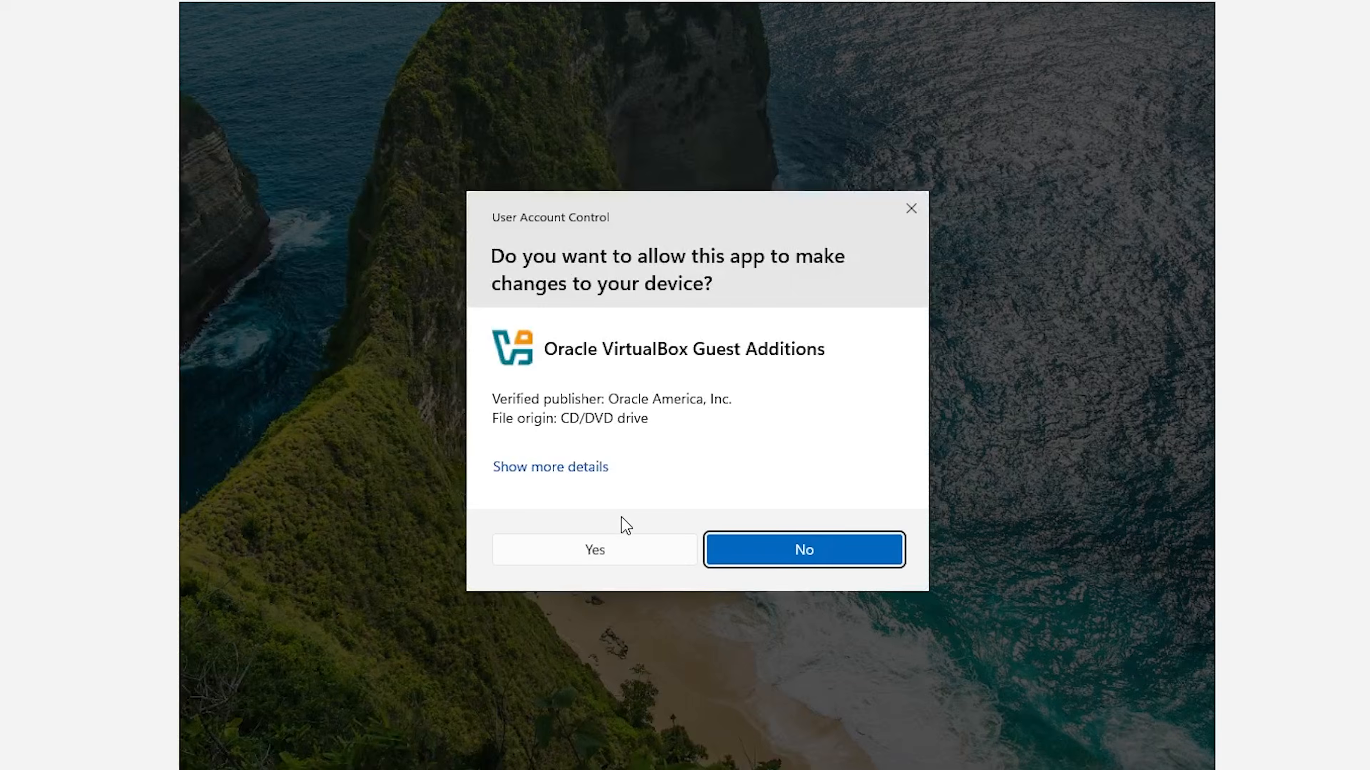
pyautogui.click(573, 564)
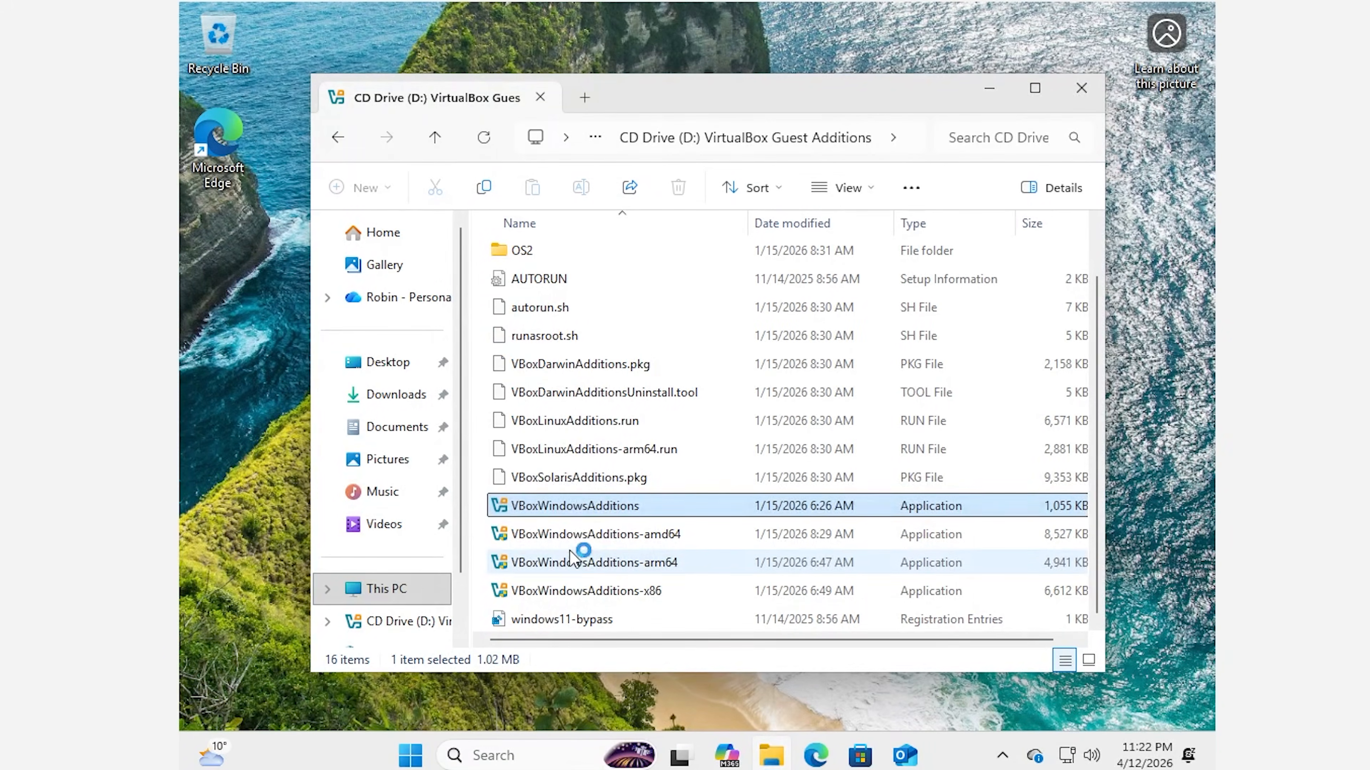
pyautogui.click(804, 539)
pyautogui.click(804, 538)
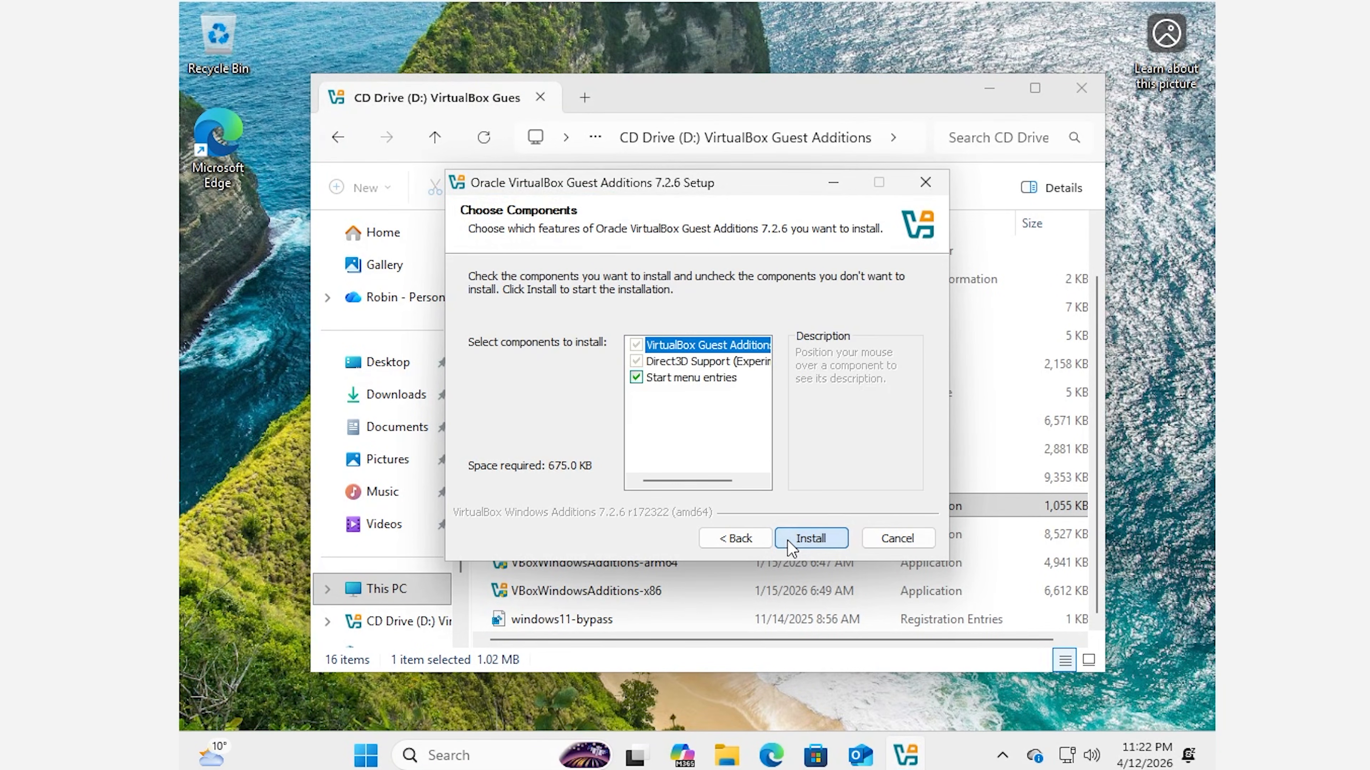
pyautogui.click(814, 536)
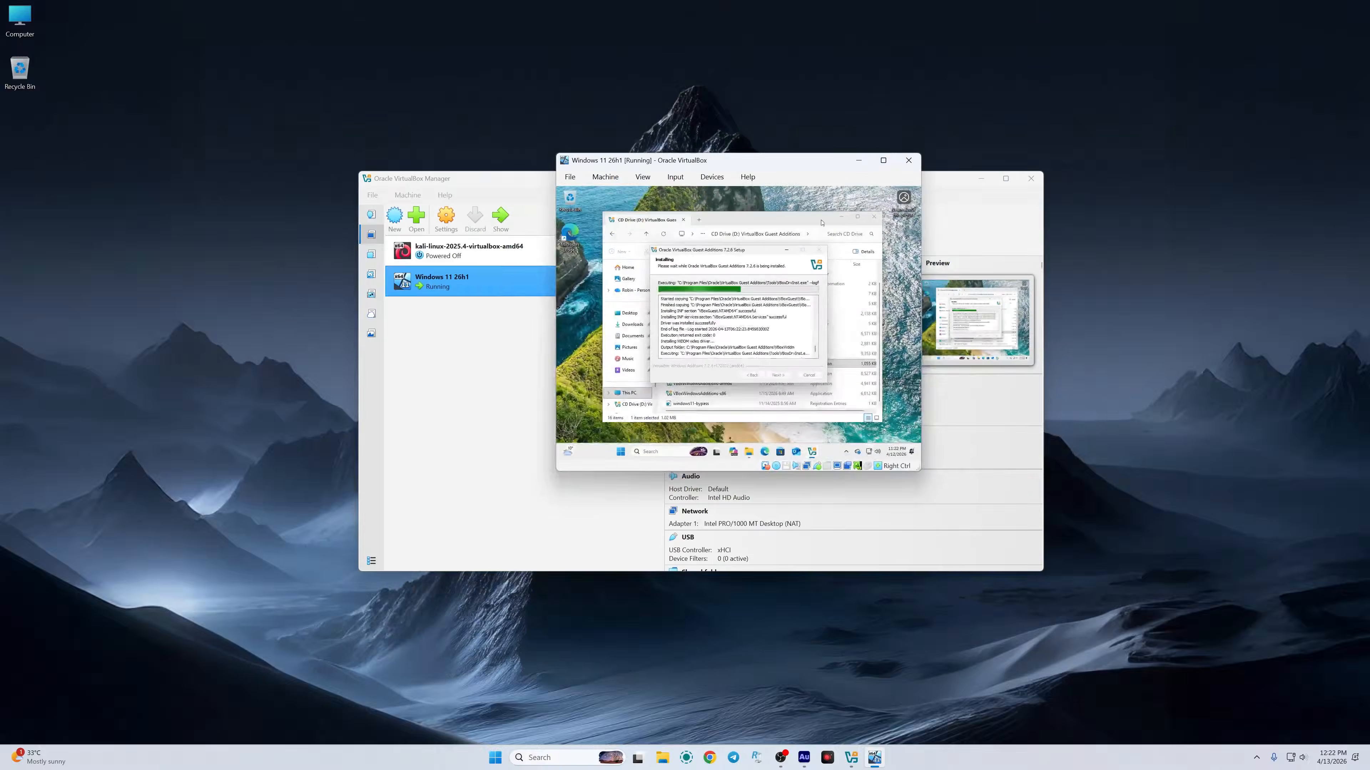
pyautogui.click(892, 159)
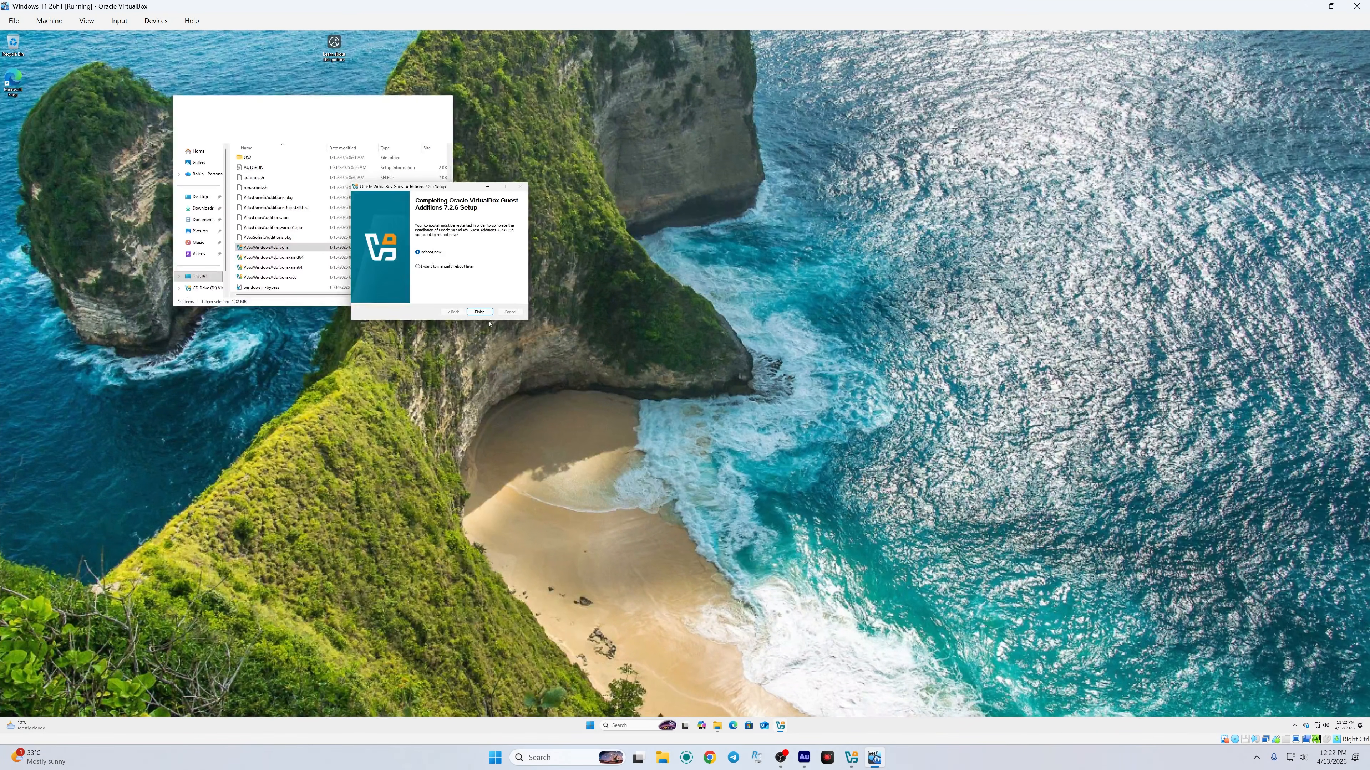
# Step: Finish setup with a reboot, then sign back in with the PIN after one incorrect attempt
pyautogui.click(467, 311)
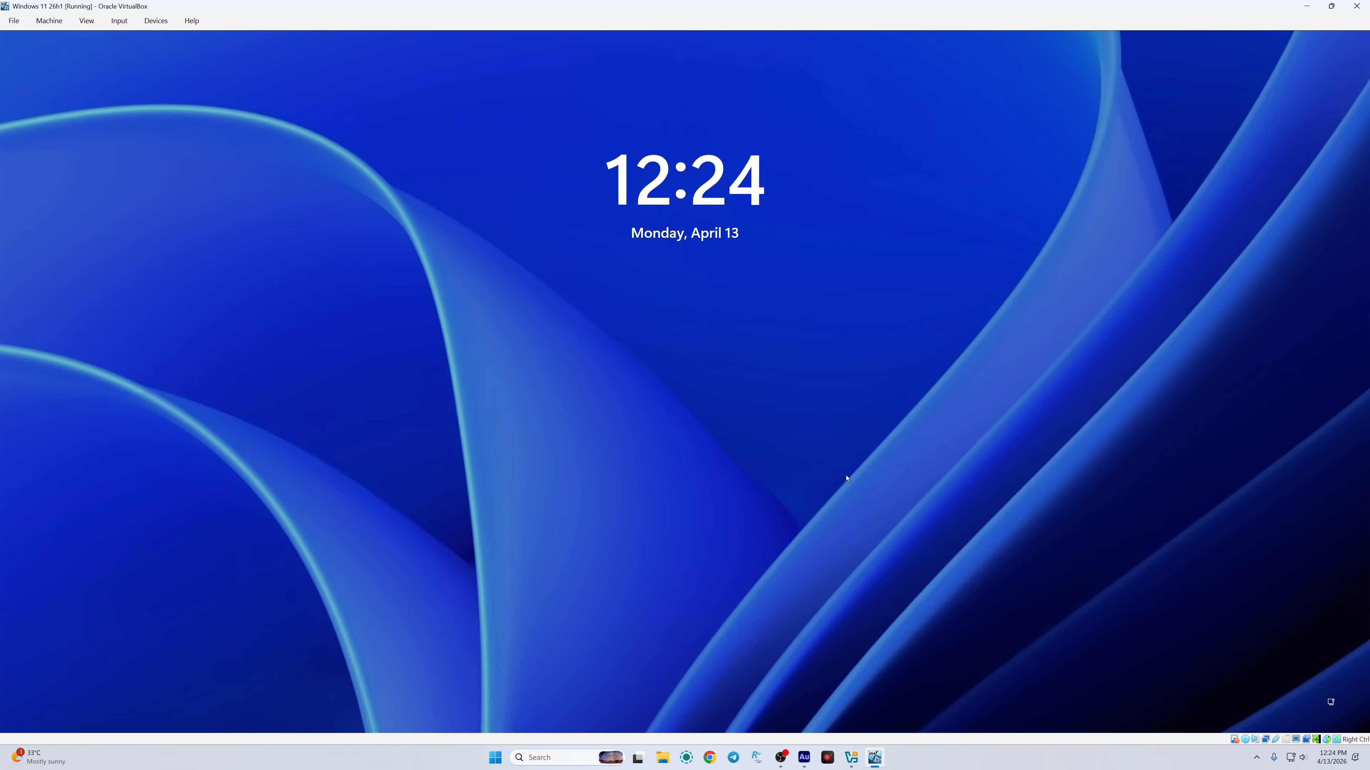
pyautogui.click(664, 360)
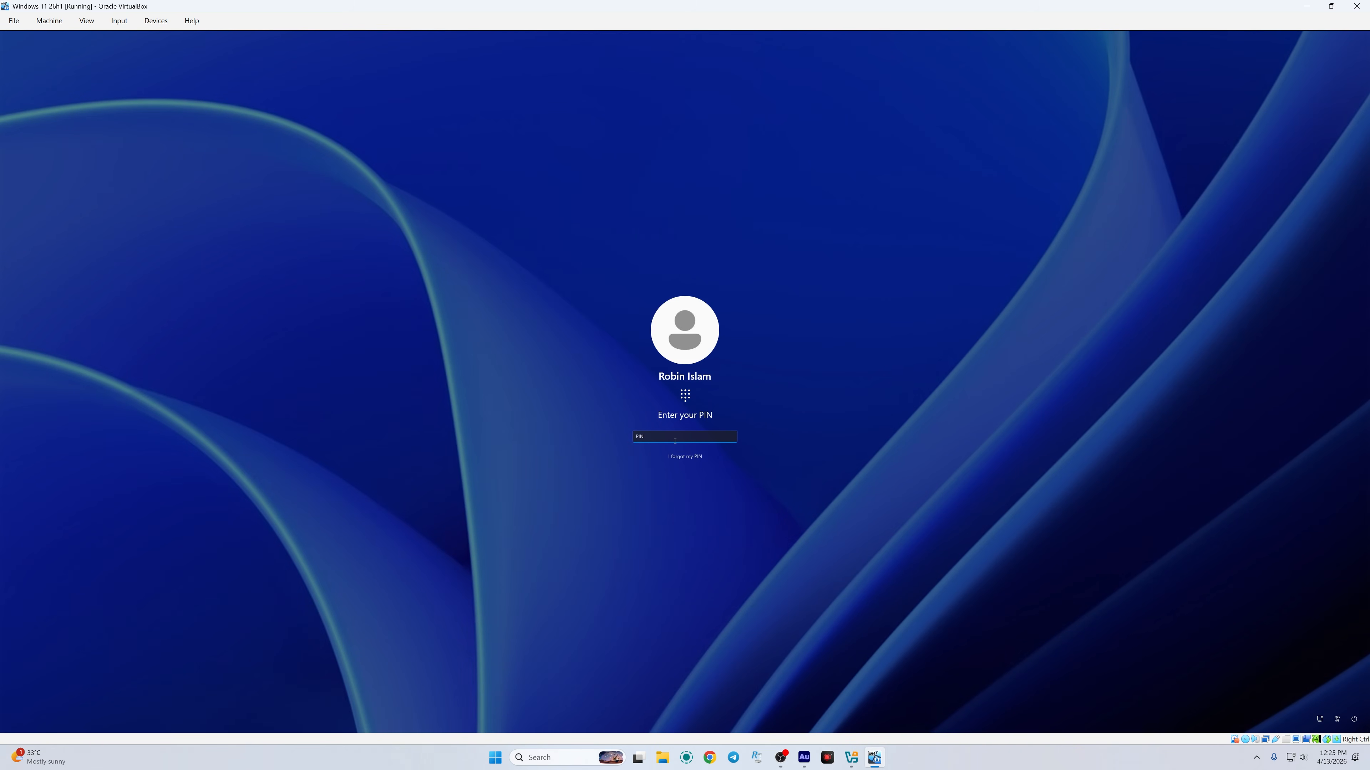
pyautogui.press('Return')
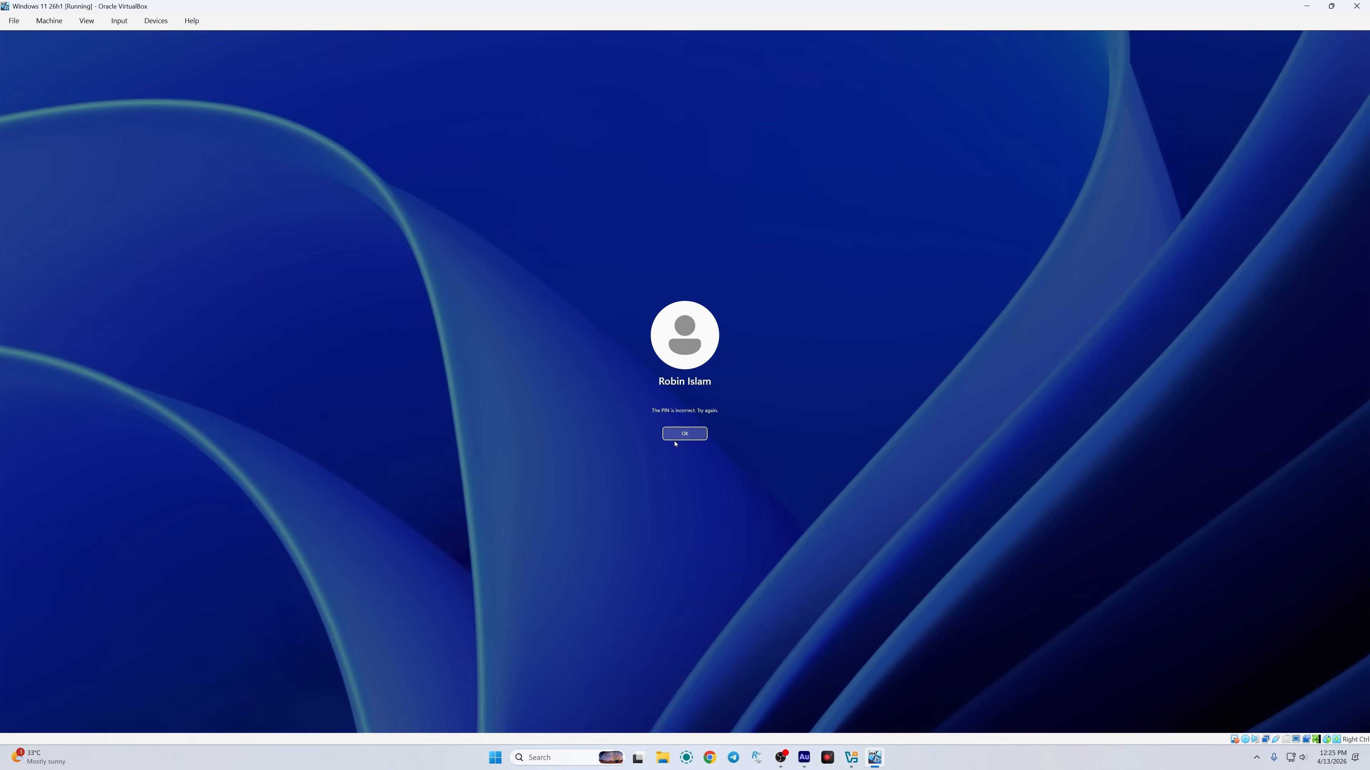
pyautogui.click(680, 436)
pyautogui.write('••••')
pyautogui.click(86, 20)
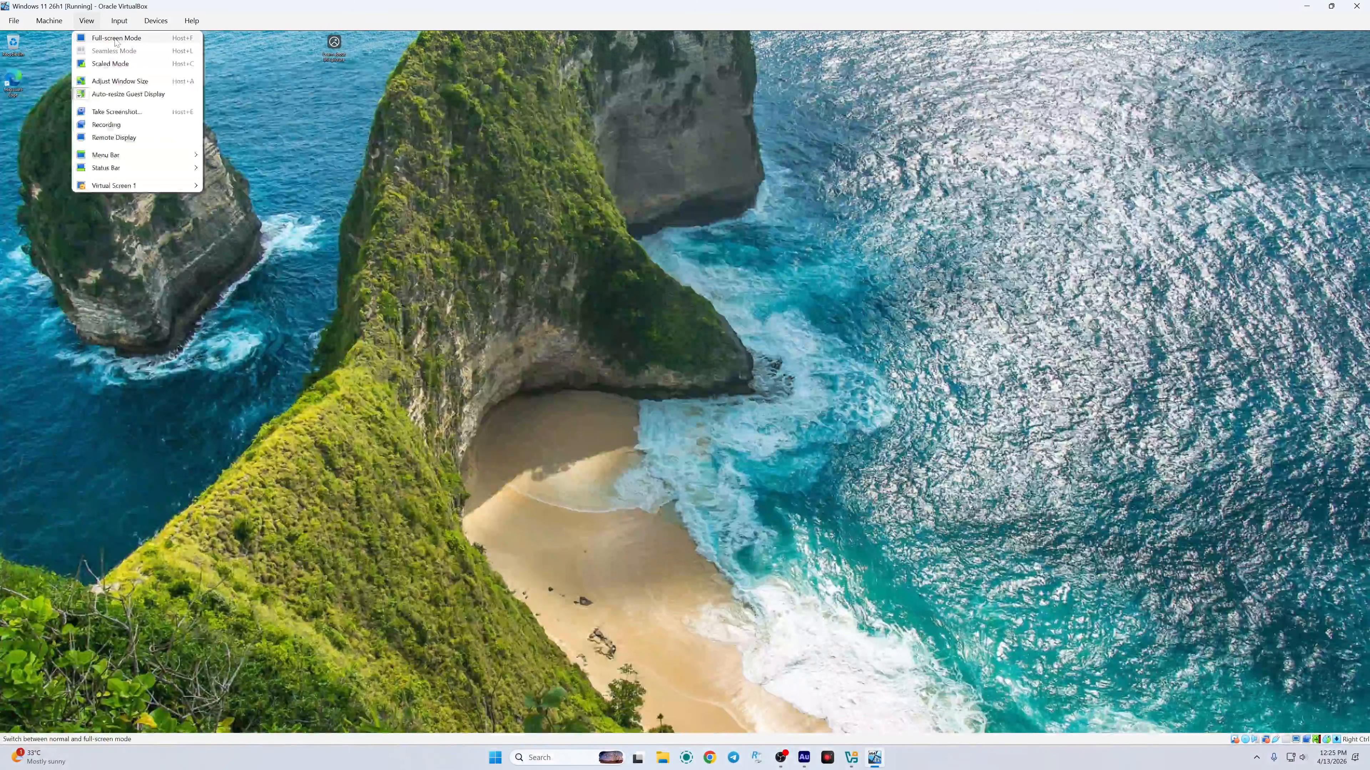
# Step: Switch the VM to full-screen and refresh the guest desktop, then restore and reposition the VM window
pyautogui.click(115, 42)
pyautogui.click(663, 425)
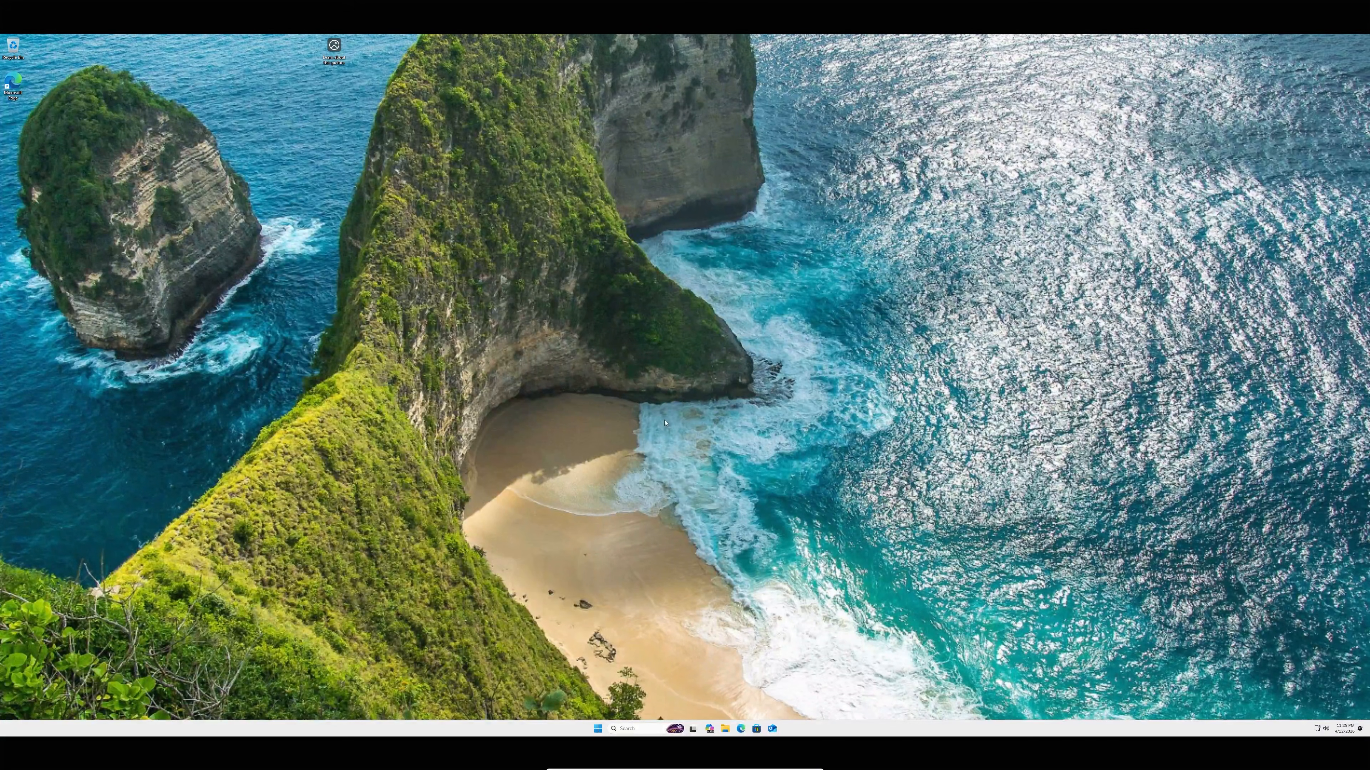
pyautogui.rightClick(508, 168)
pyautogui.click(529, 199)
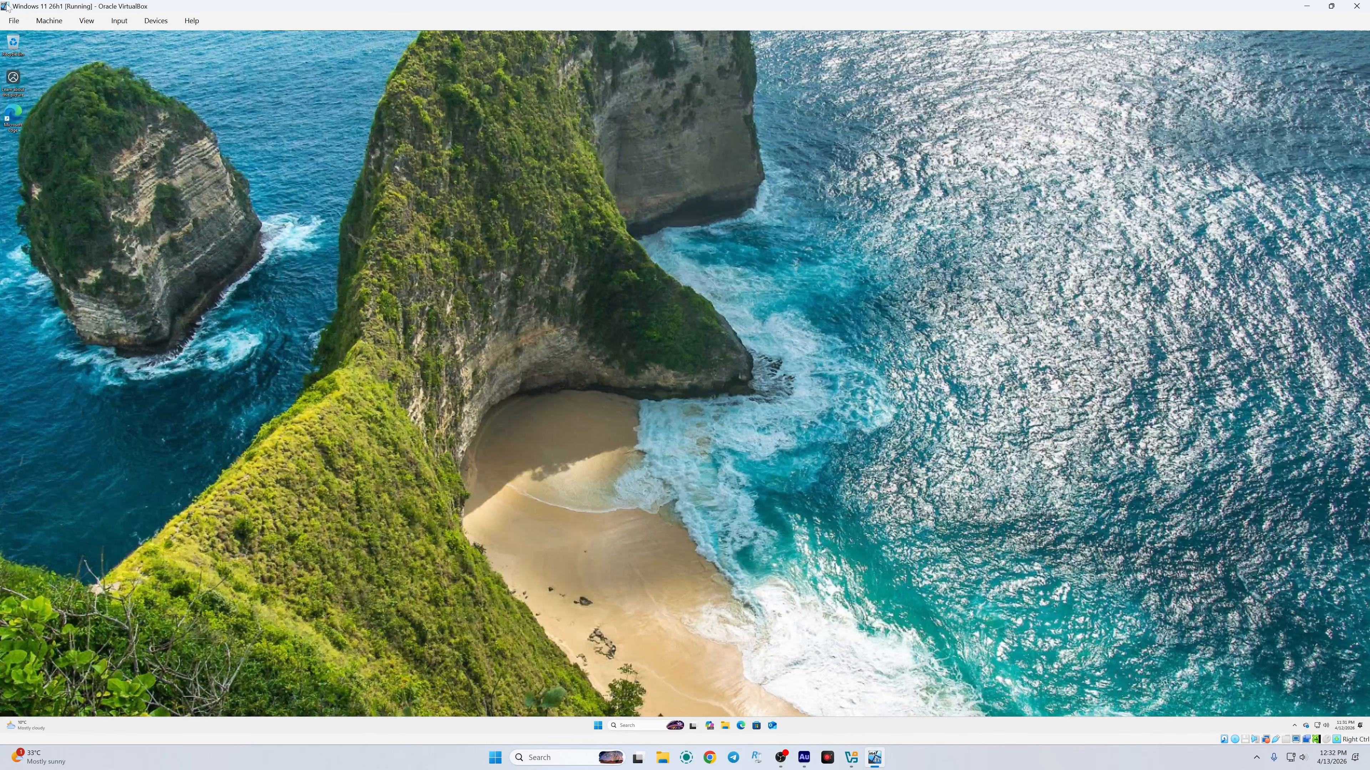
pyautogui.doubleClick(21, 8)
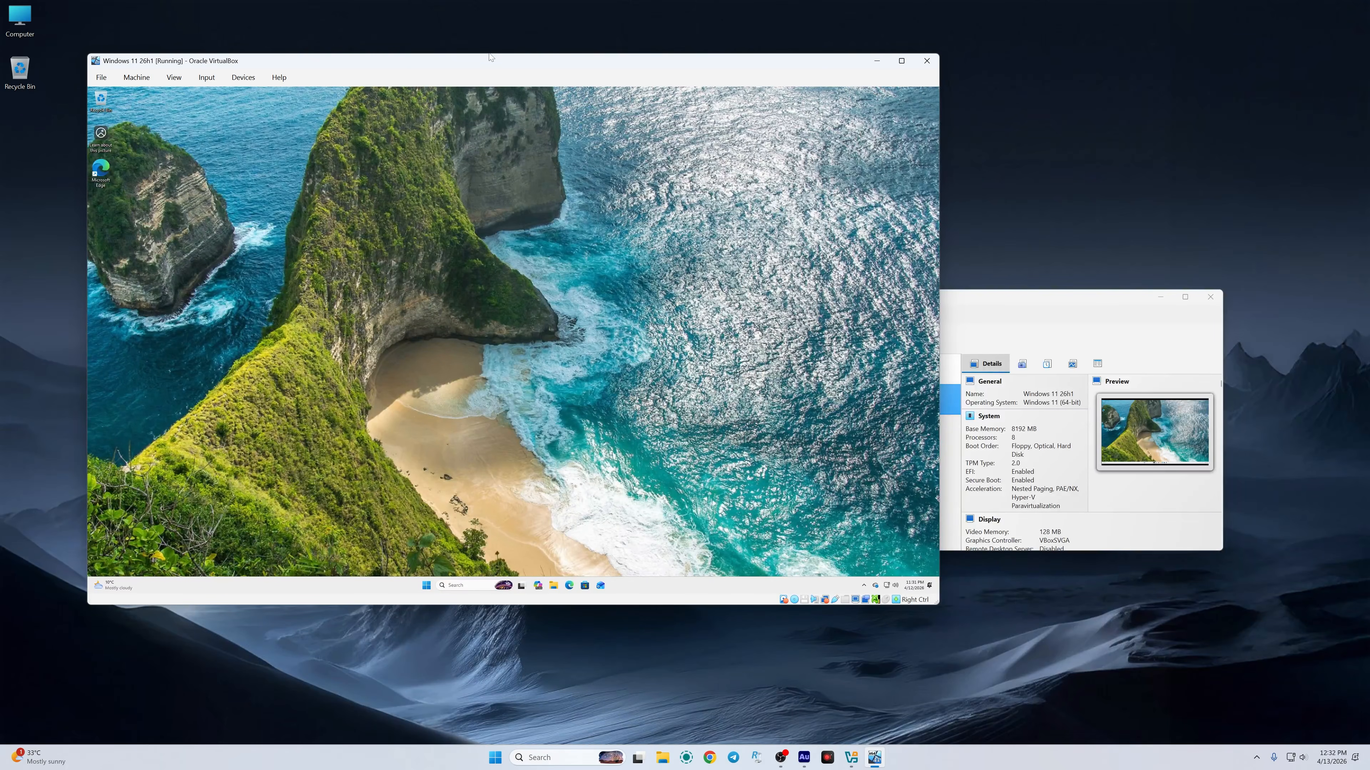
pyautogui.moveTo(486, 58); pyautogui.dragTo(543, 64)
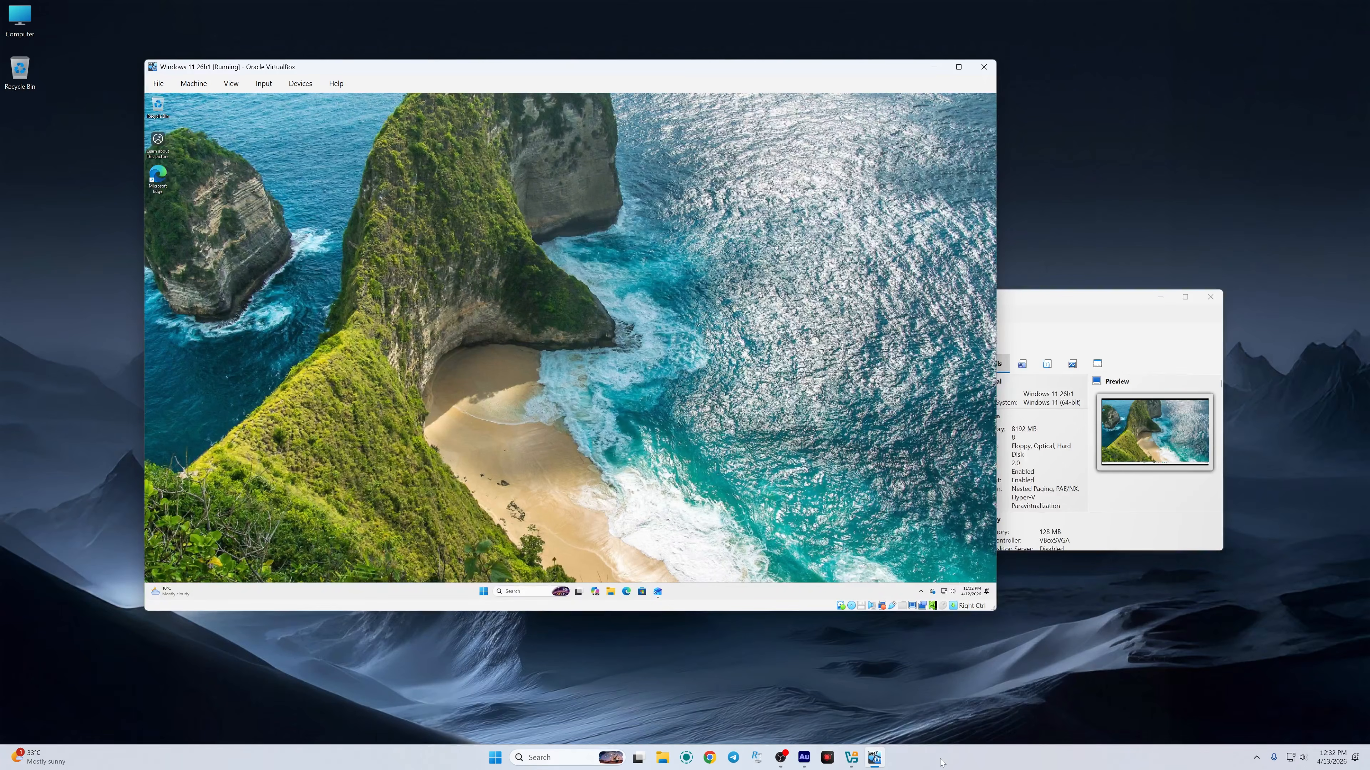
# Step: Open the host's Settings at System > Advanced, moving the VM window up and left
pyautogui.click(503, 759)
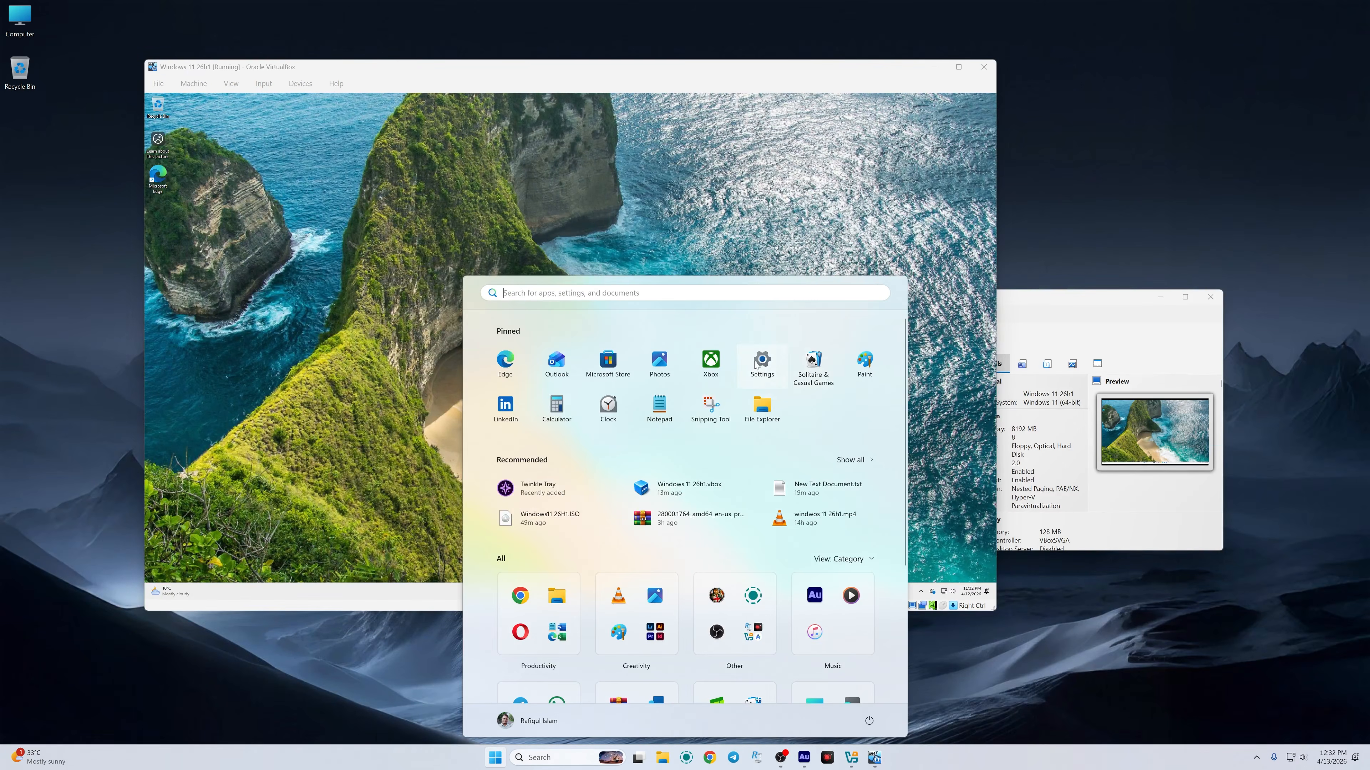
pyautogui.click(761, 365)
pyautogui.click(285, 134)
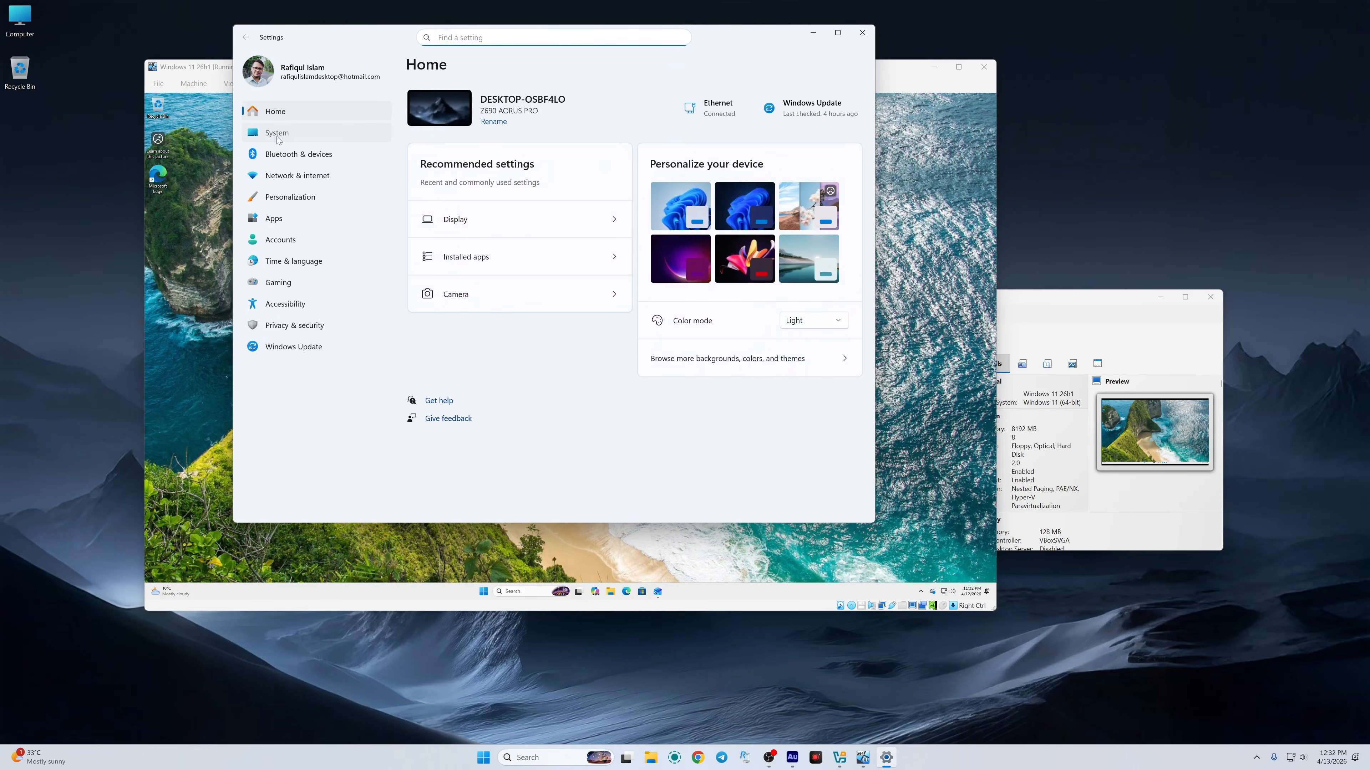
pyautogui.scroll(-3, 634, 409)
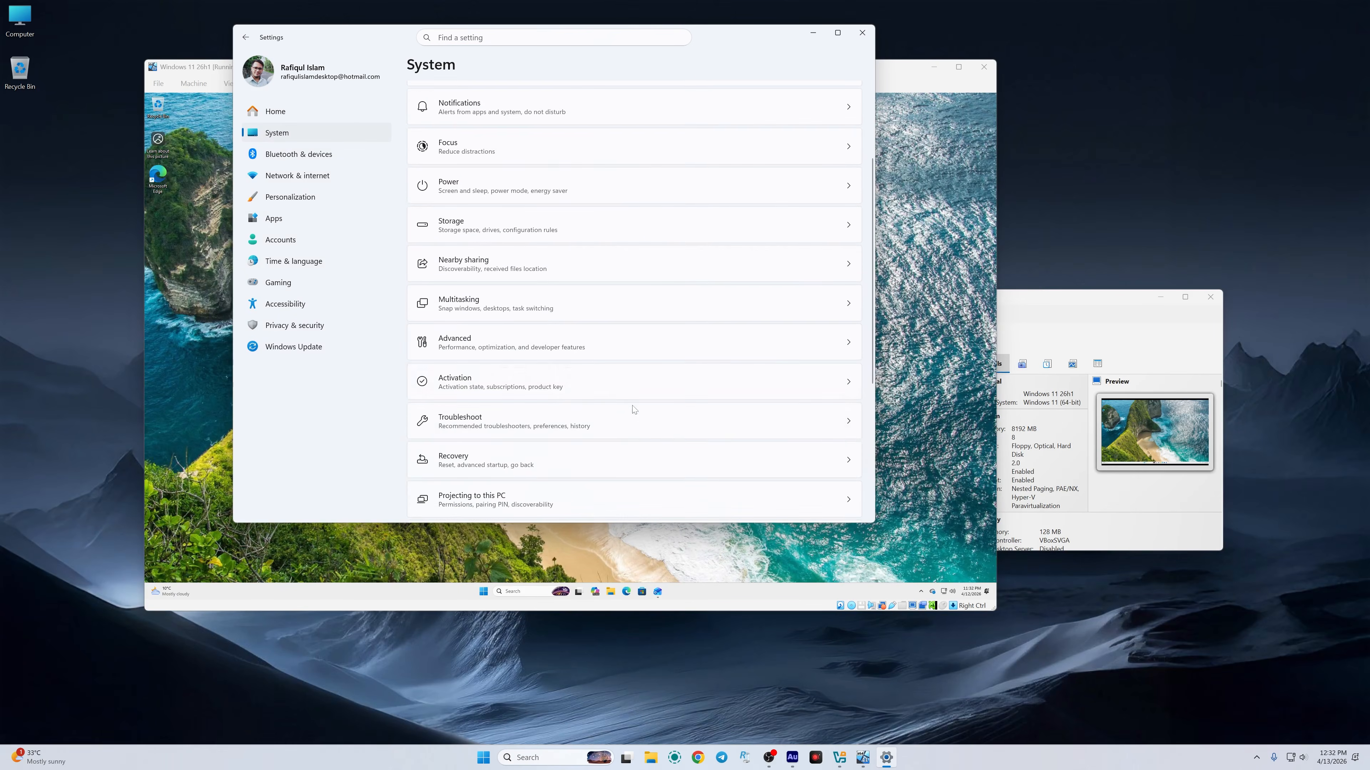
pyautogui.click(483, 345)
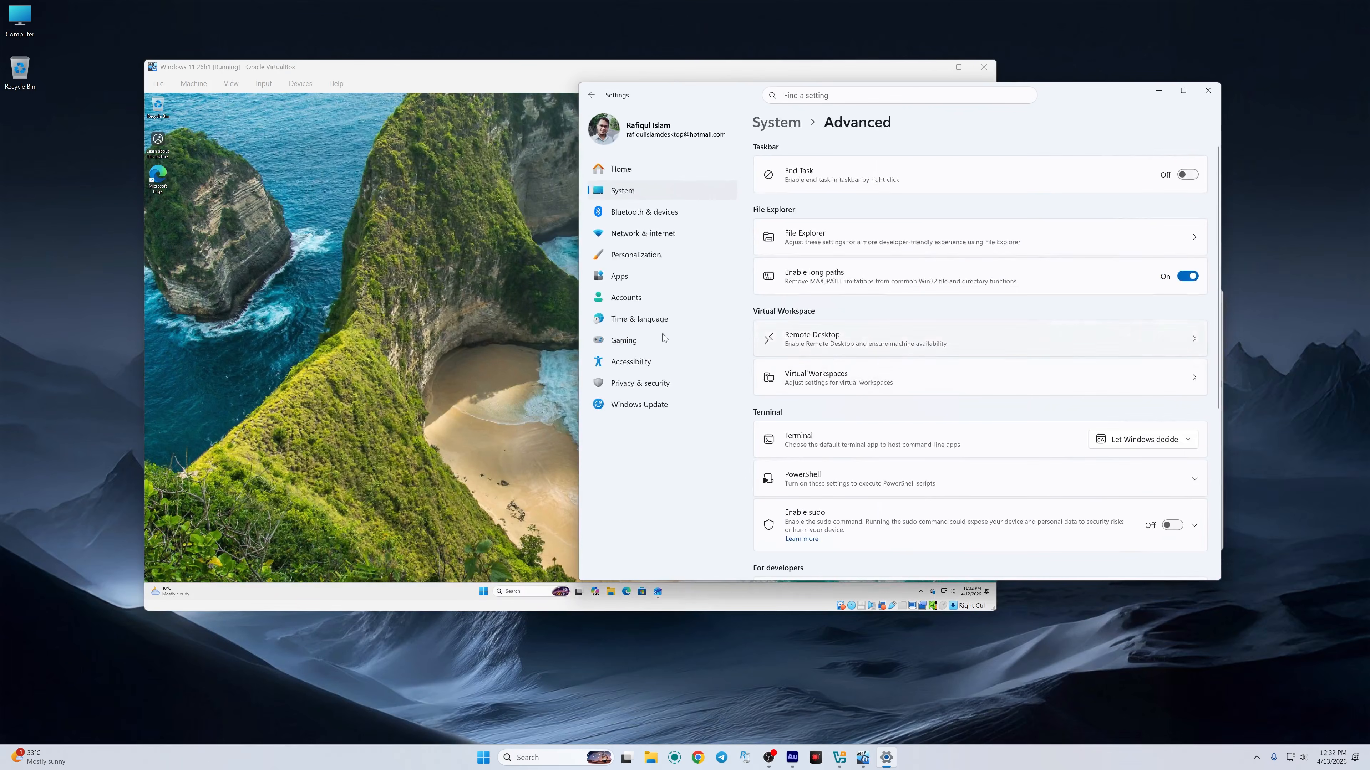
pyautogui.moveTo(452, 75); pyautogui.dragTo(343, 53)
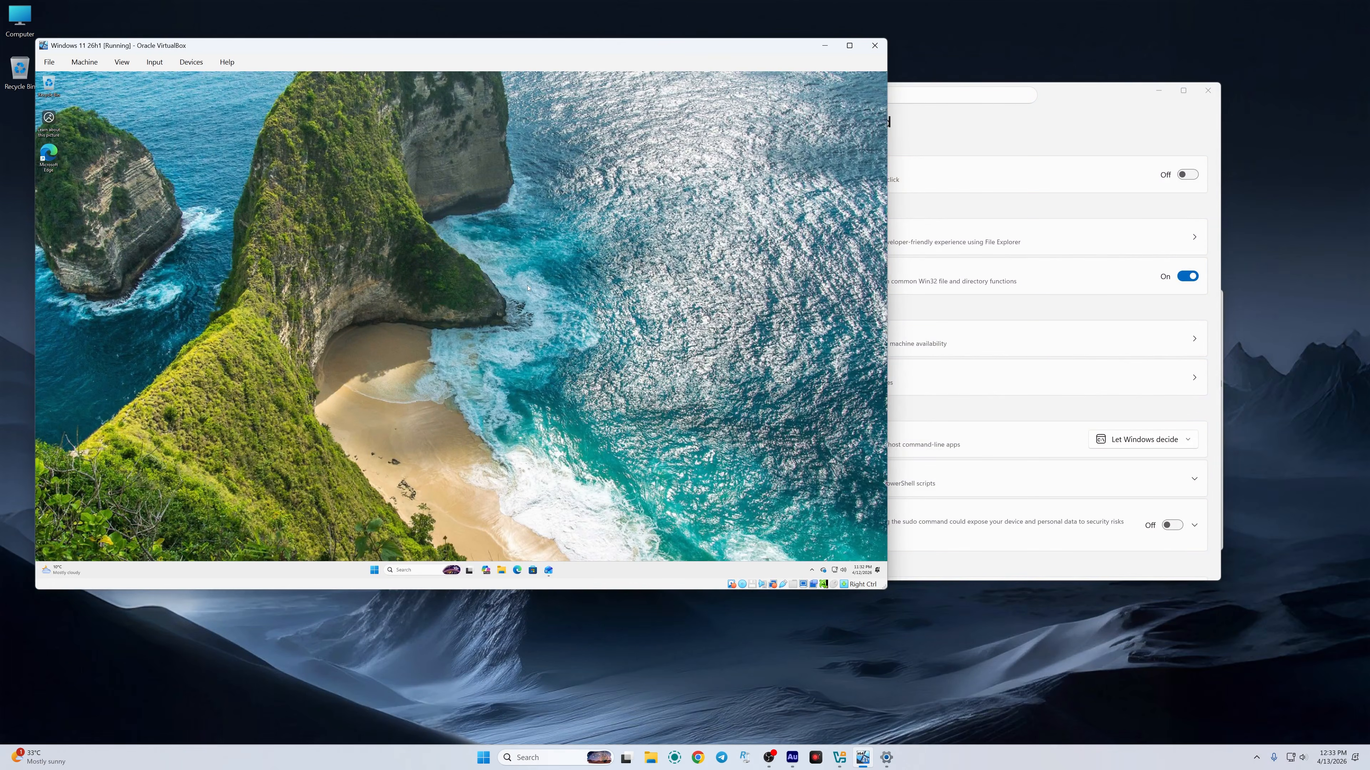
pyautogui.click(1095, 119)
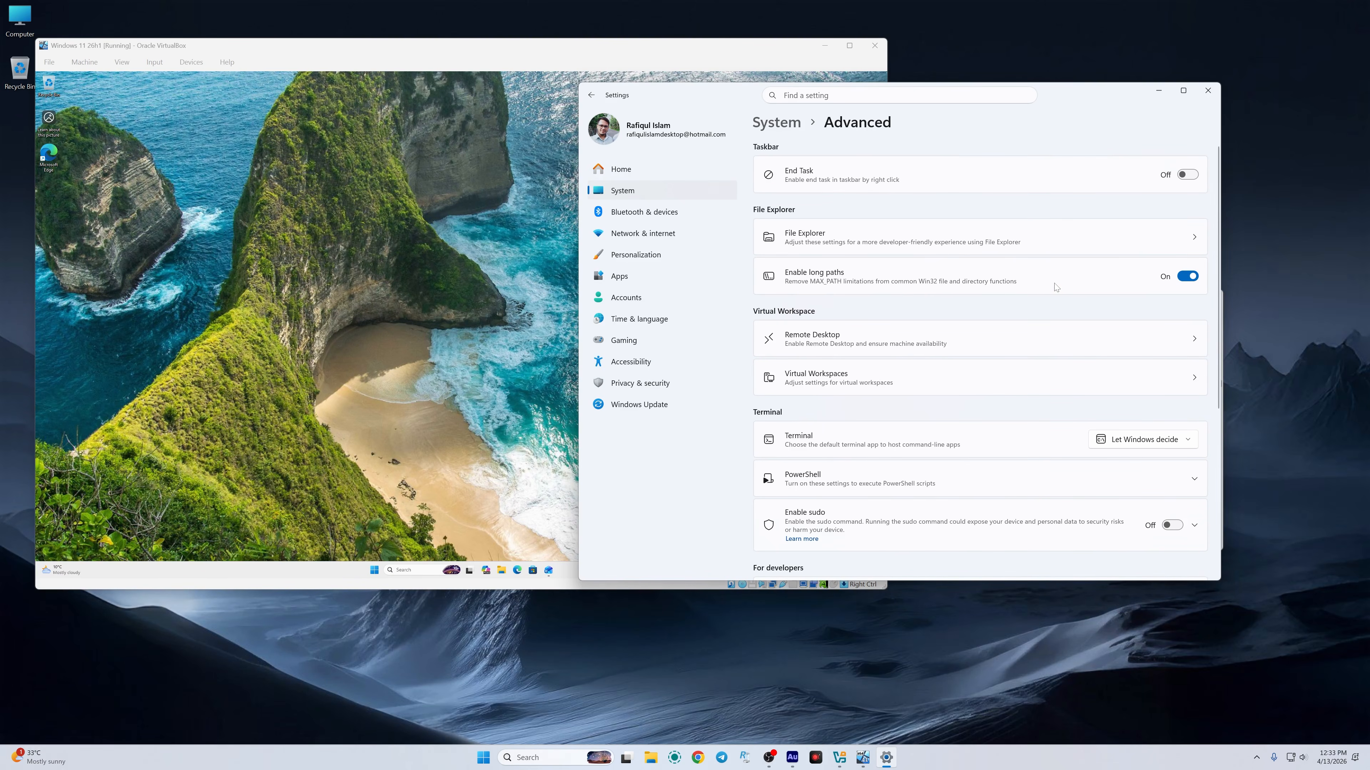
# Step: Toggle Enable long paths off and back on, then go to the Accounts page
pyautogui.click(1188, 279)
pyautogui.click(1188, 279)
pyautogui.click(433, 323)
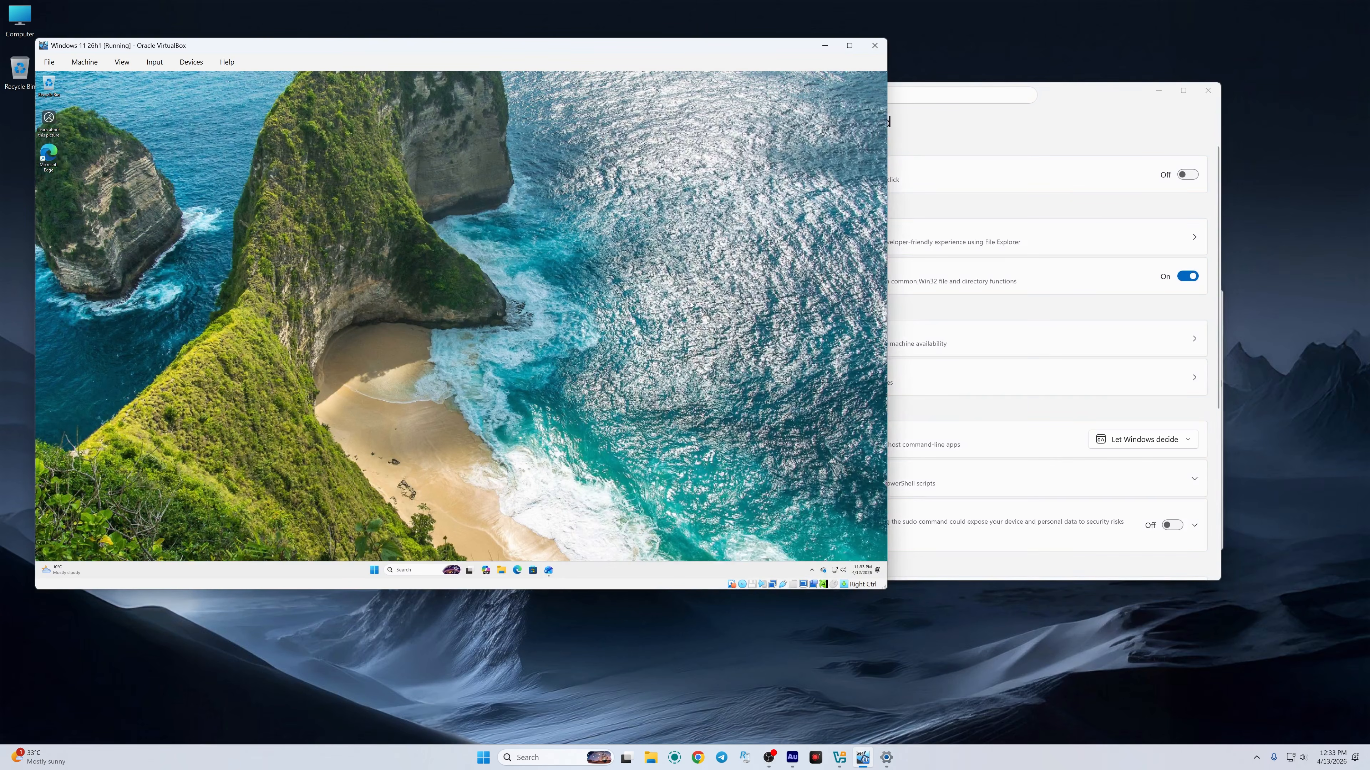
pyautogui.click(968, 133)
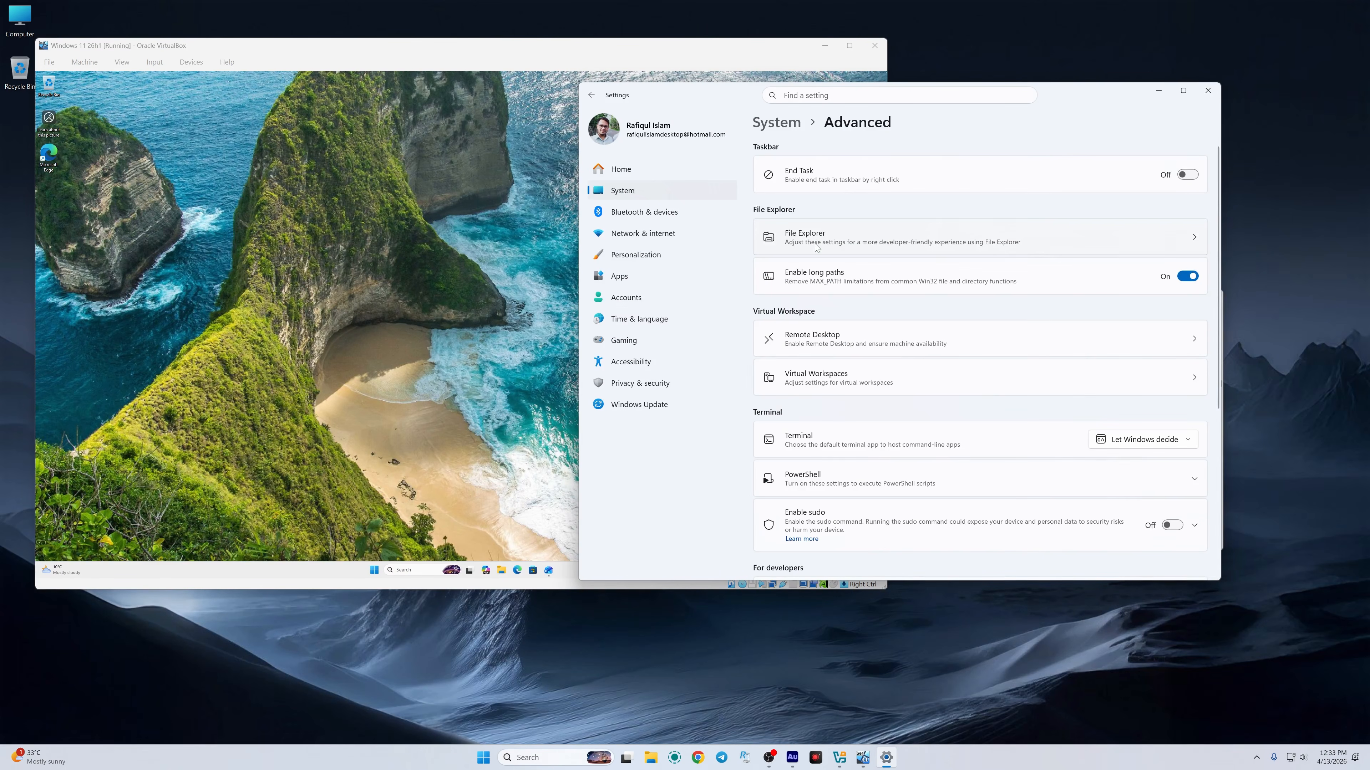
pyautogui.click(626, 297)
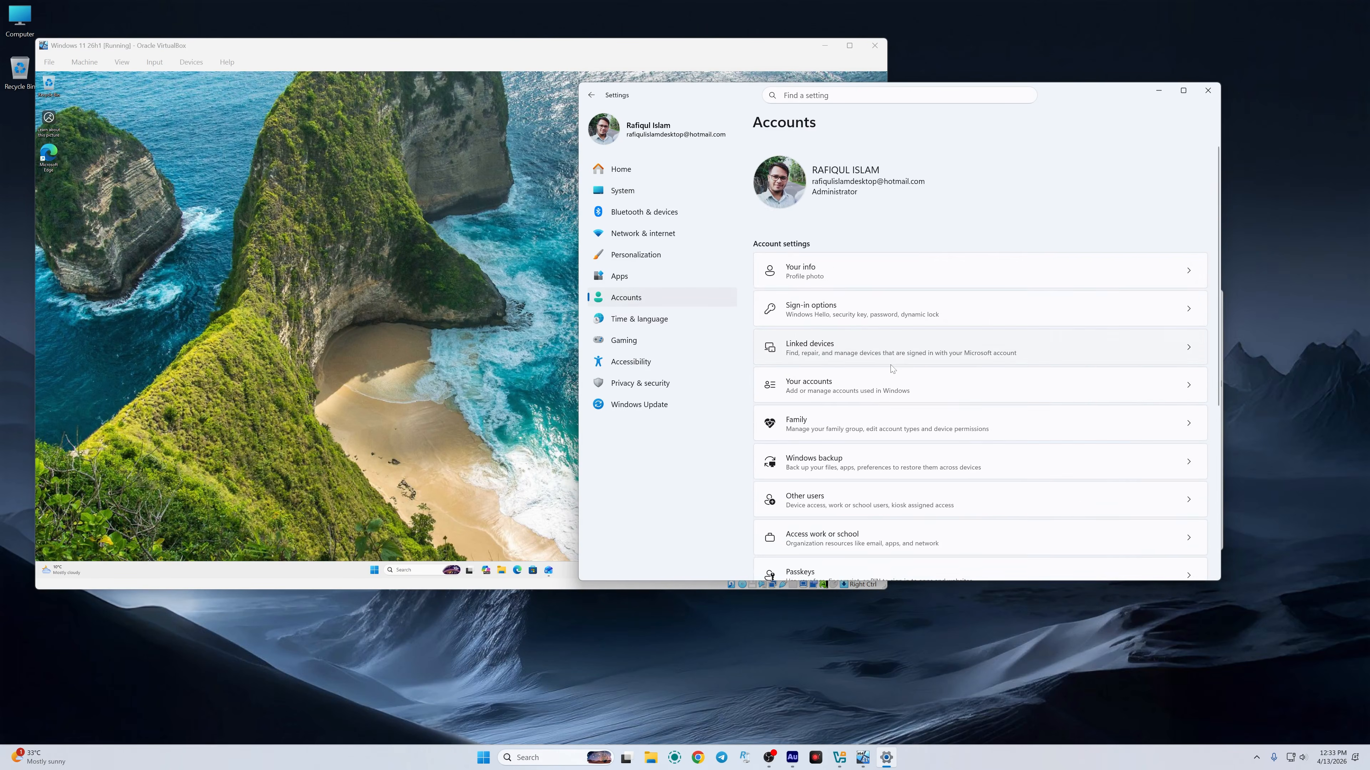
# Step: View the Your accounts list, then return to the main Accounts page
pyautogui.scroll(-2, 891, 368)
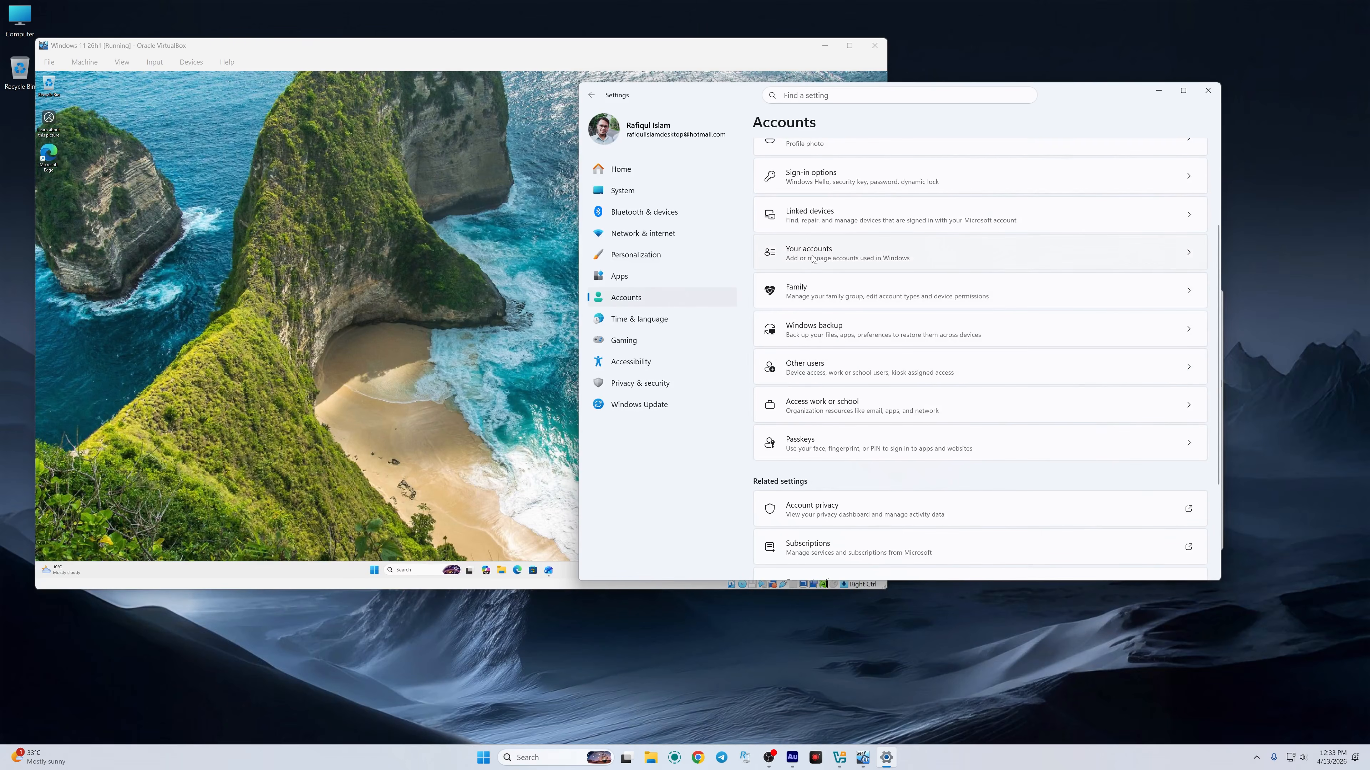
pyautogui.click(829, 266)
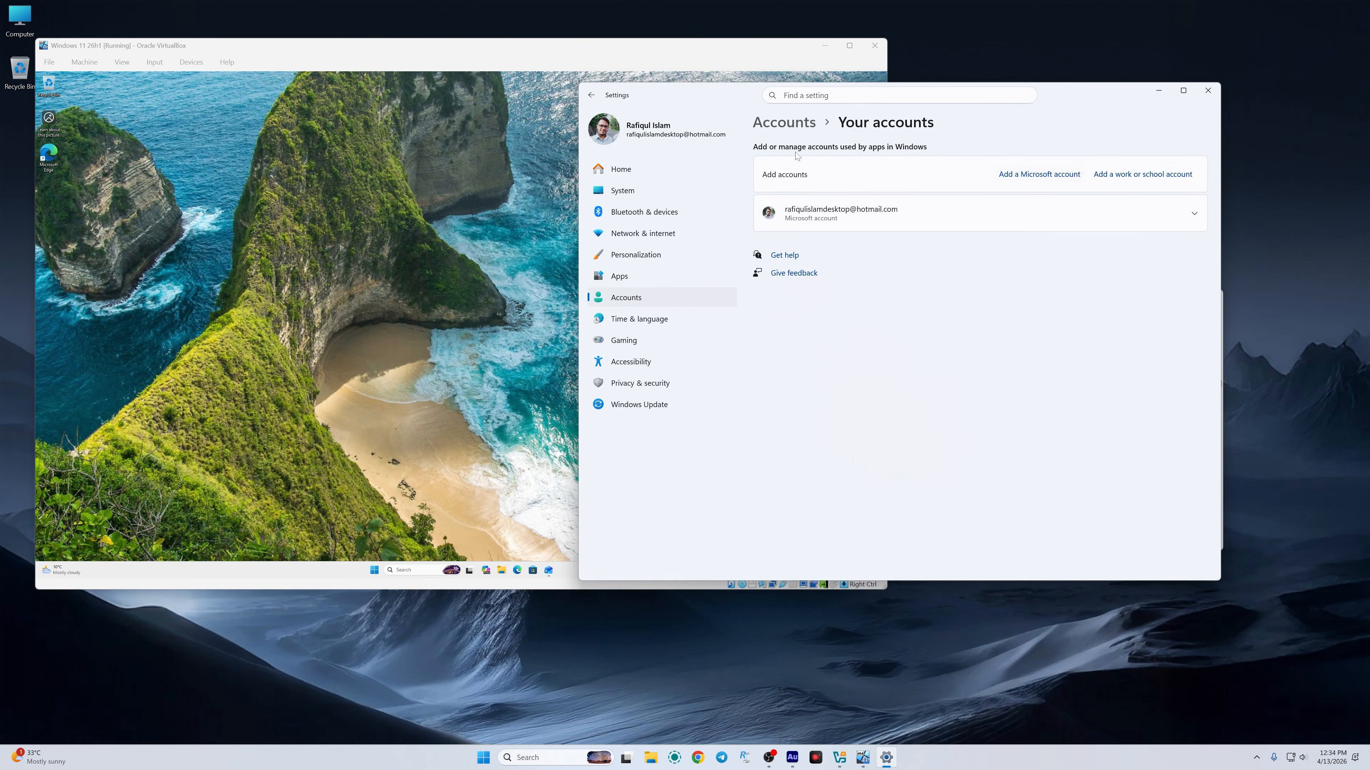
pyautogui.click(784, 122)
# Step: Browse Time & language, Gaming and Windows Update, switching between the VM and Settings windows
pyautogui.click(639, 318)
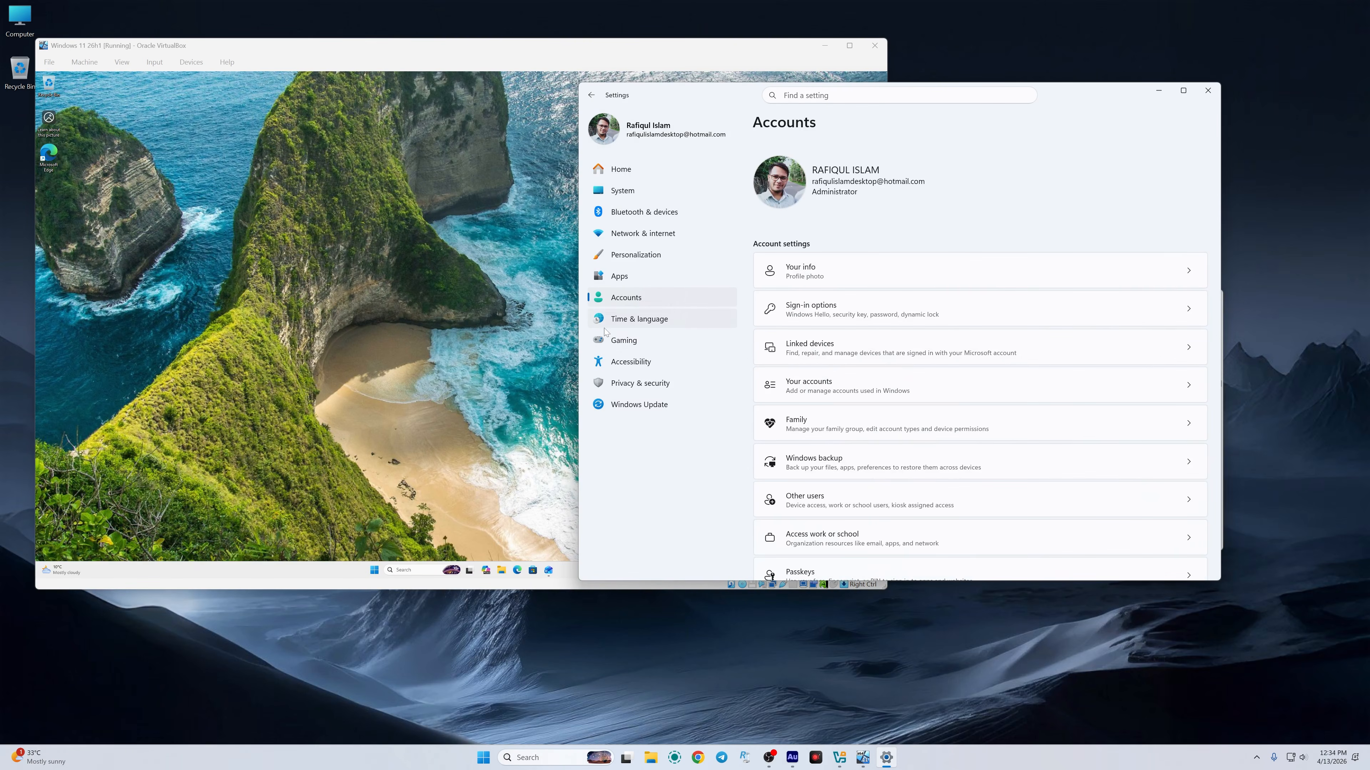
pyautogui.click(627, 343)
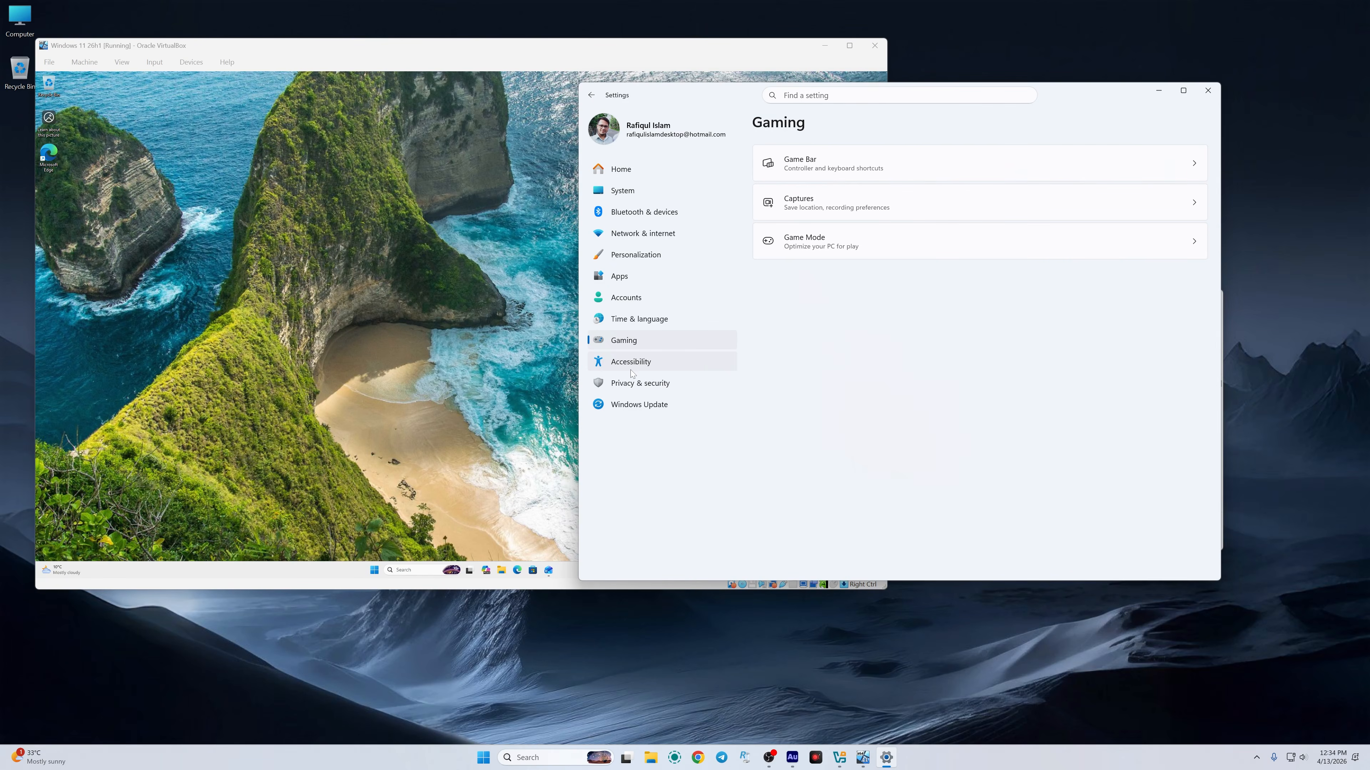
pyautogui.click(637, 404)
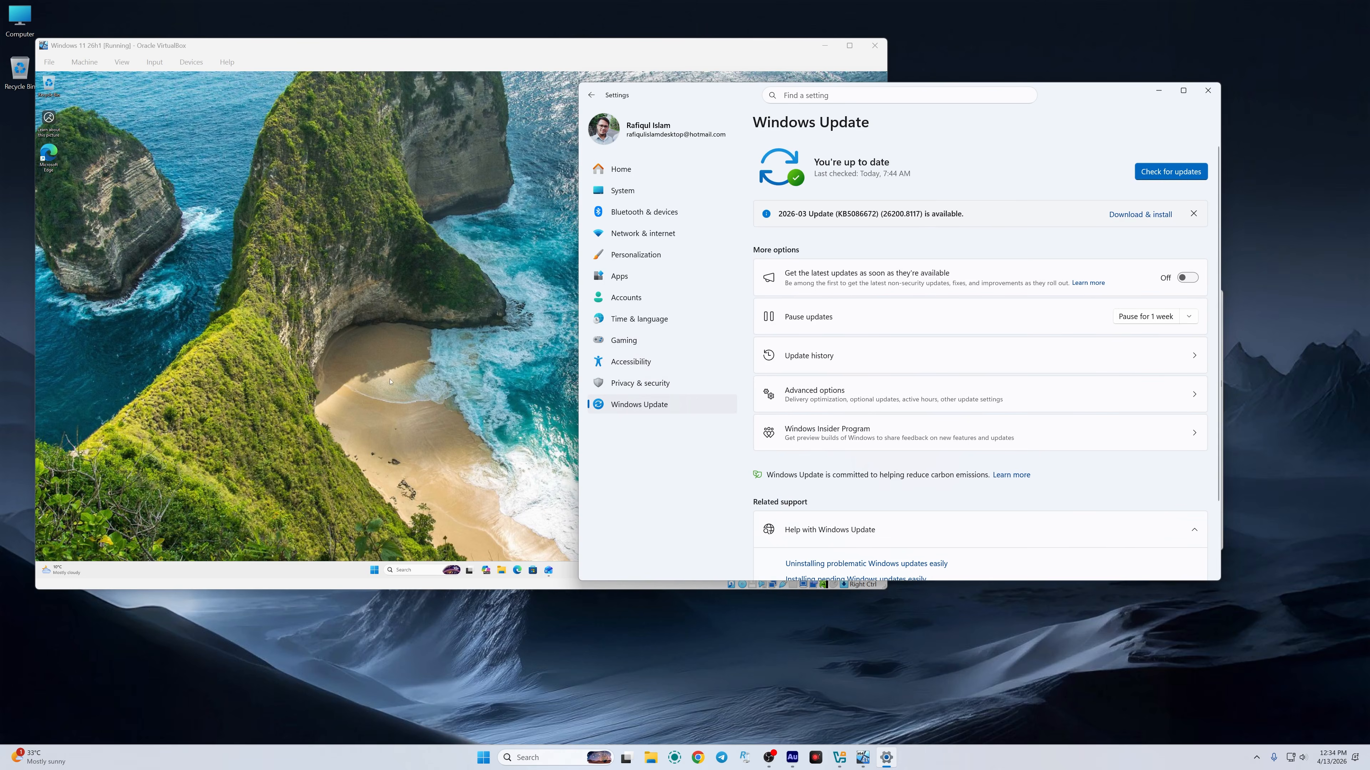
pyautogui.click(360, 326)
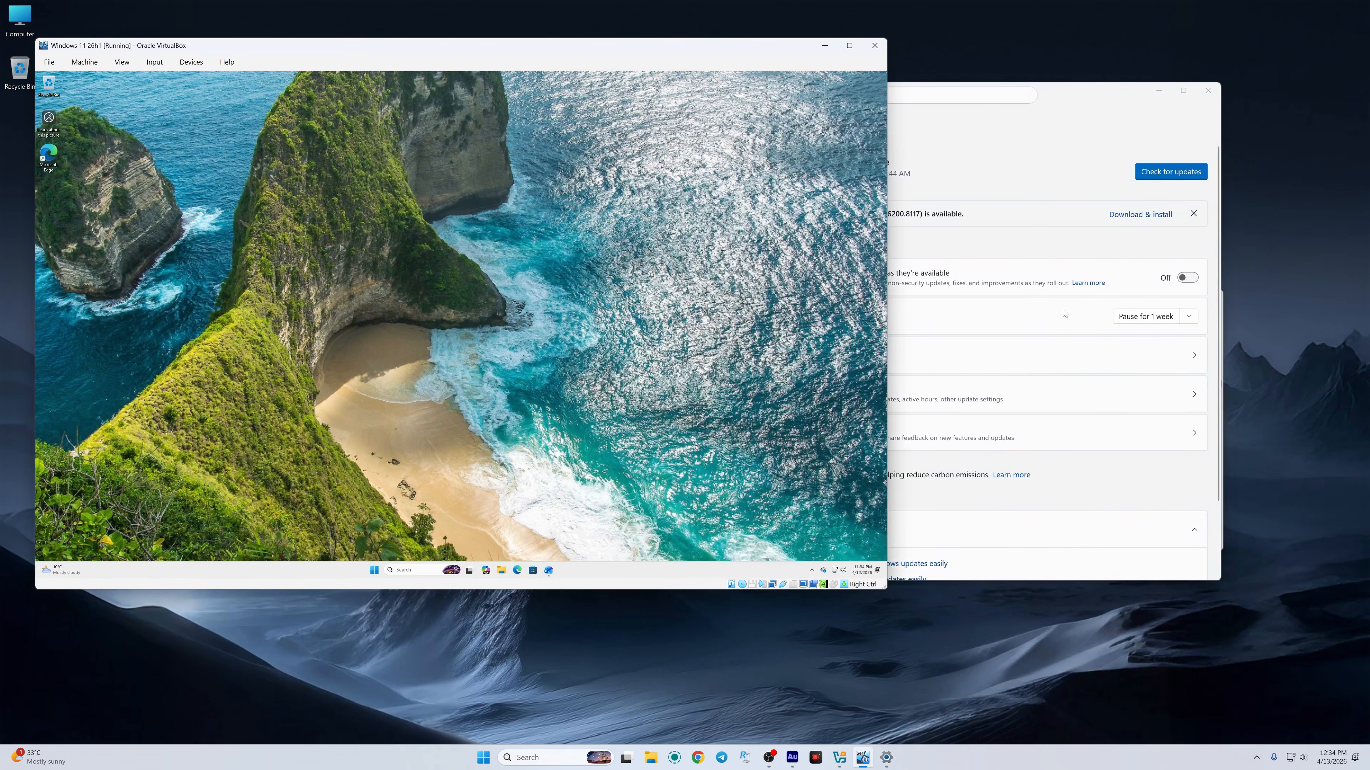
pyautogui.click(1017, 163)
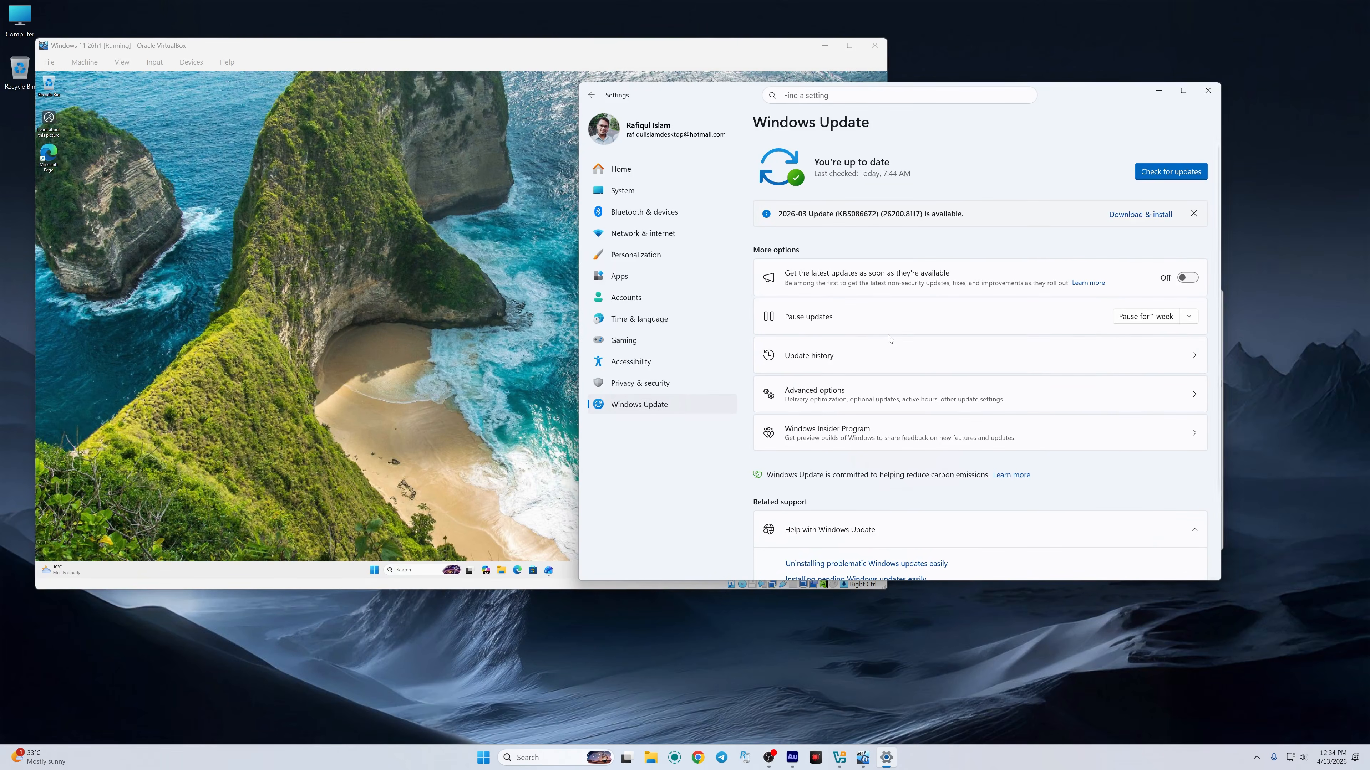
pyautogui.click(309, 160)
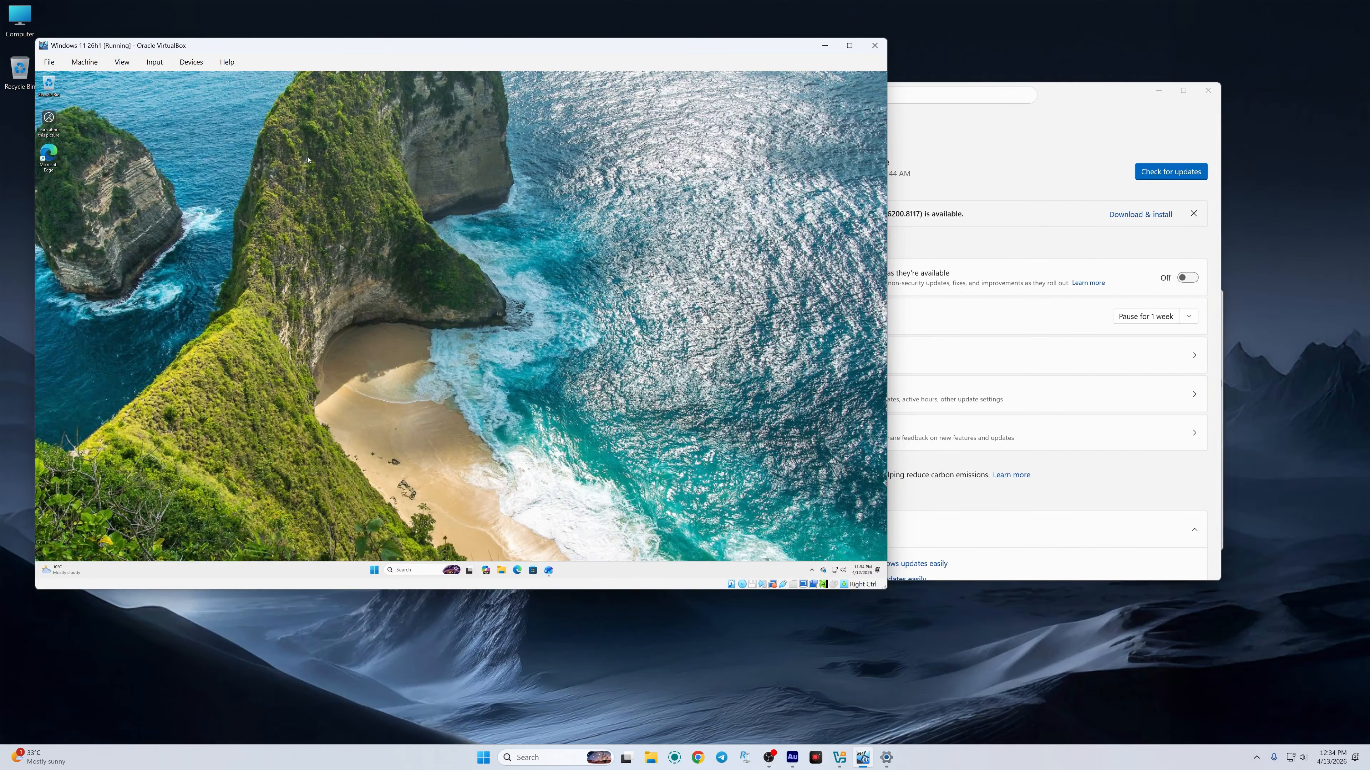
pyautogui.click(987, 142)
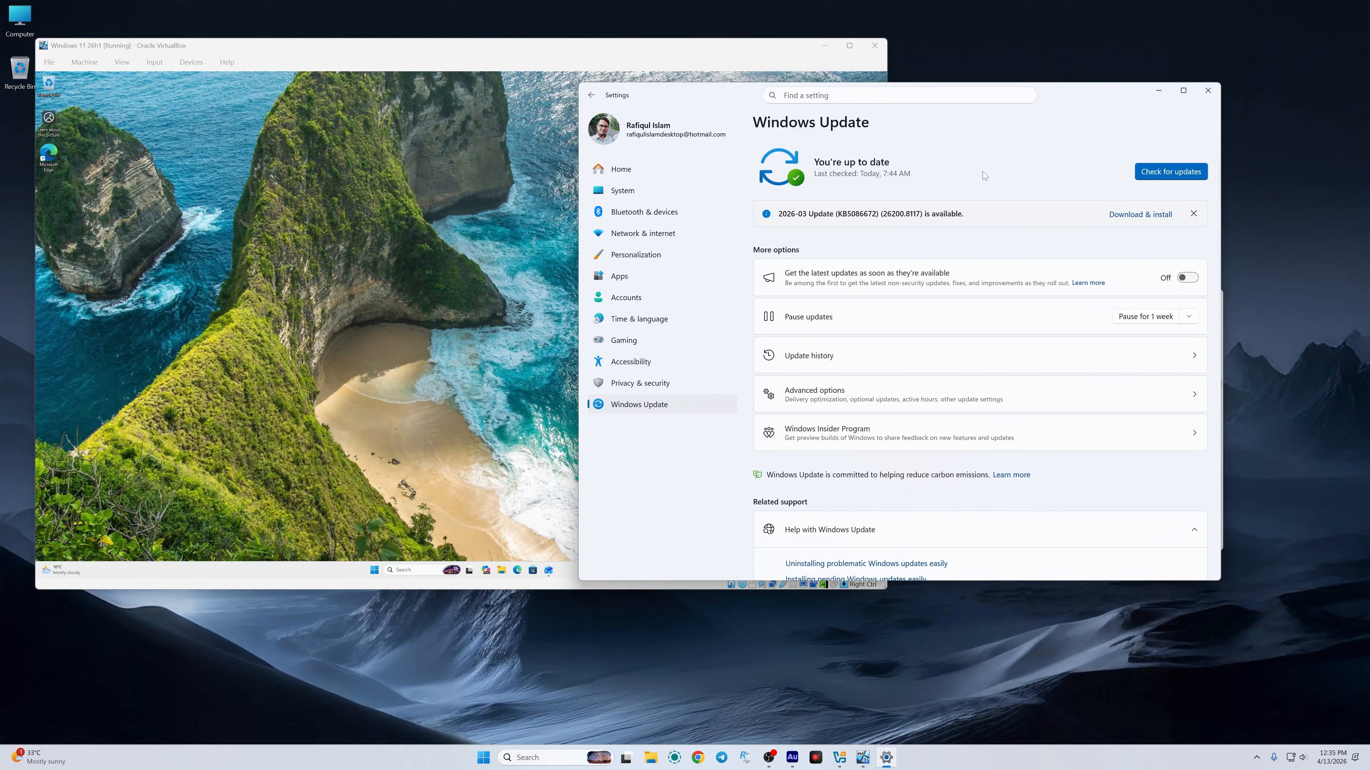
# Step: Close Settings with Alt+F4 and maximize the Windows 11 26h1 VM window to fill the screen
pyautogui.hotkey('alt', 'F4')
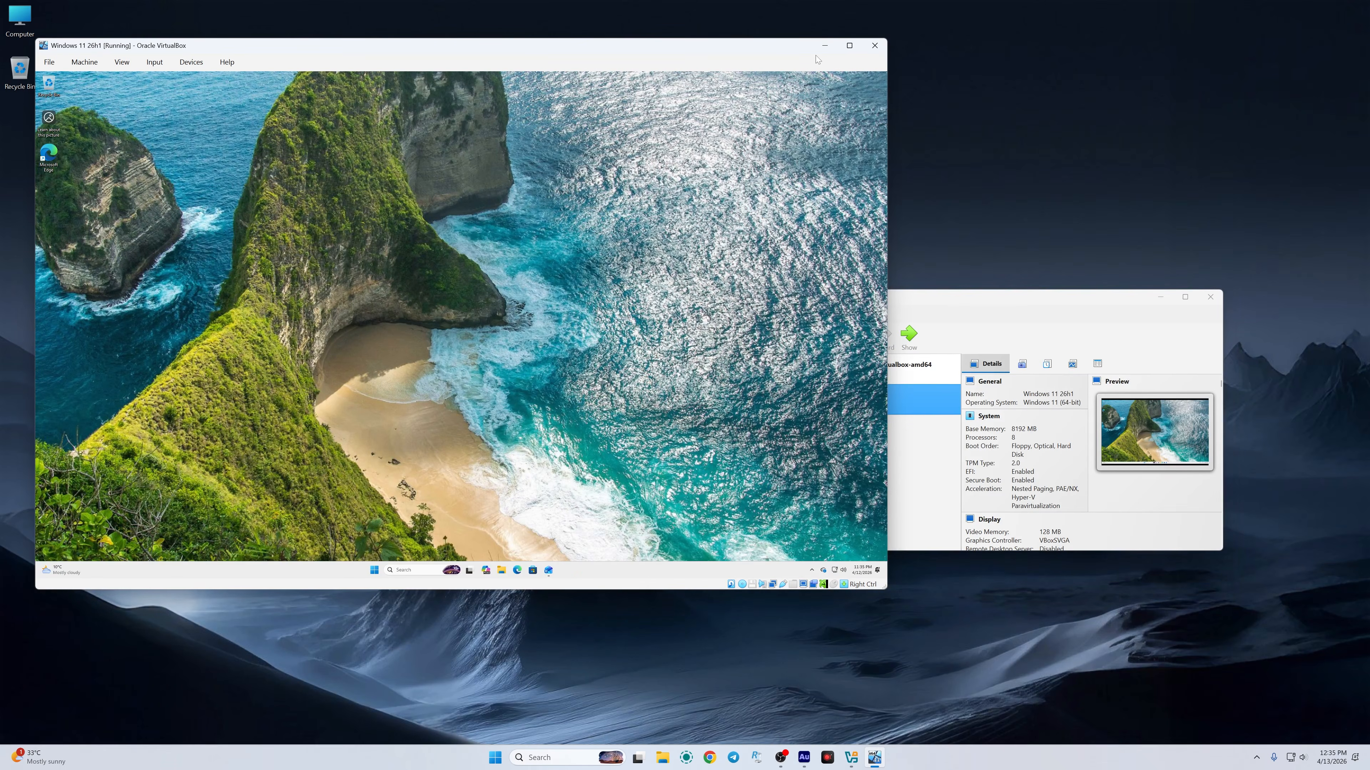
pyautogui.moveTo(847, 49)
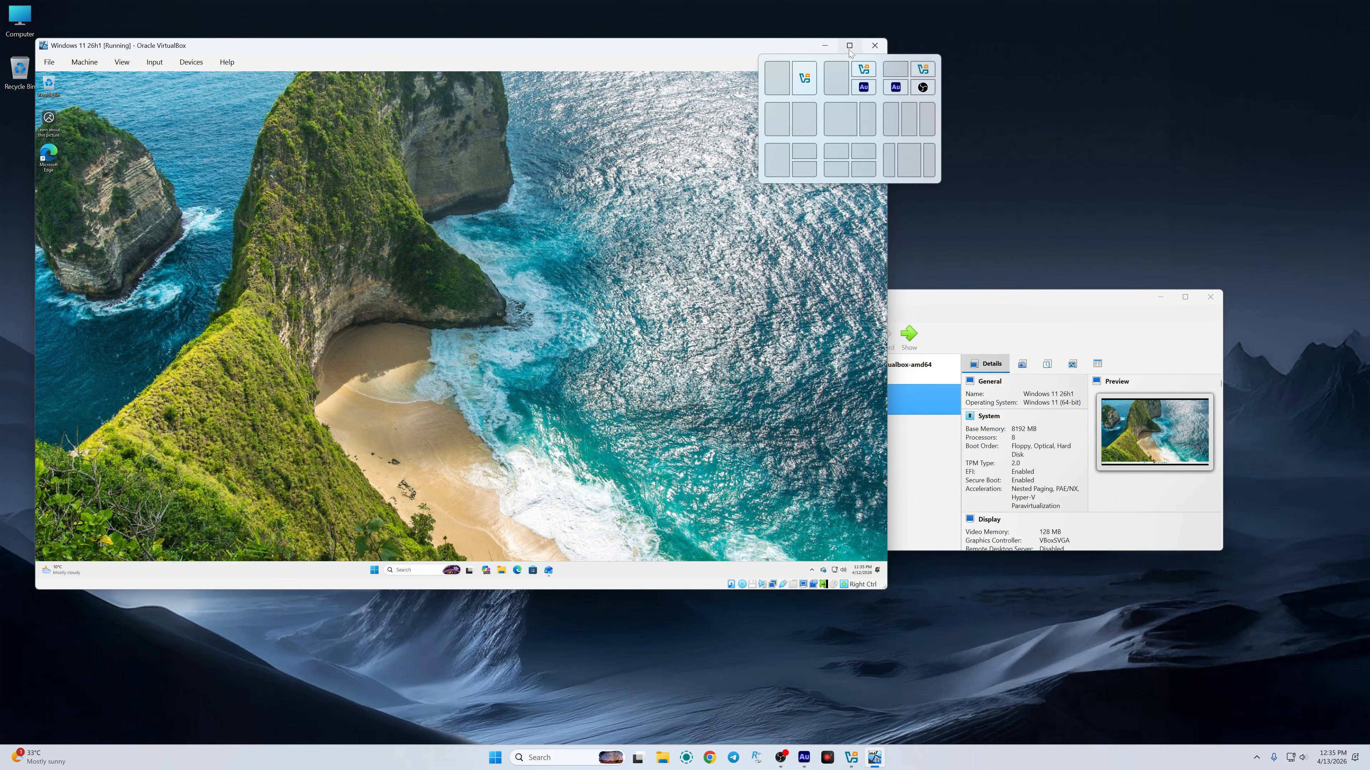
pyautogui.click(850, 46)
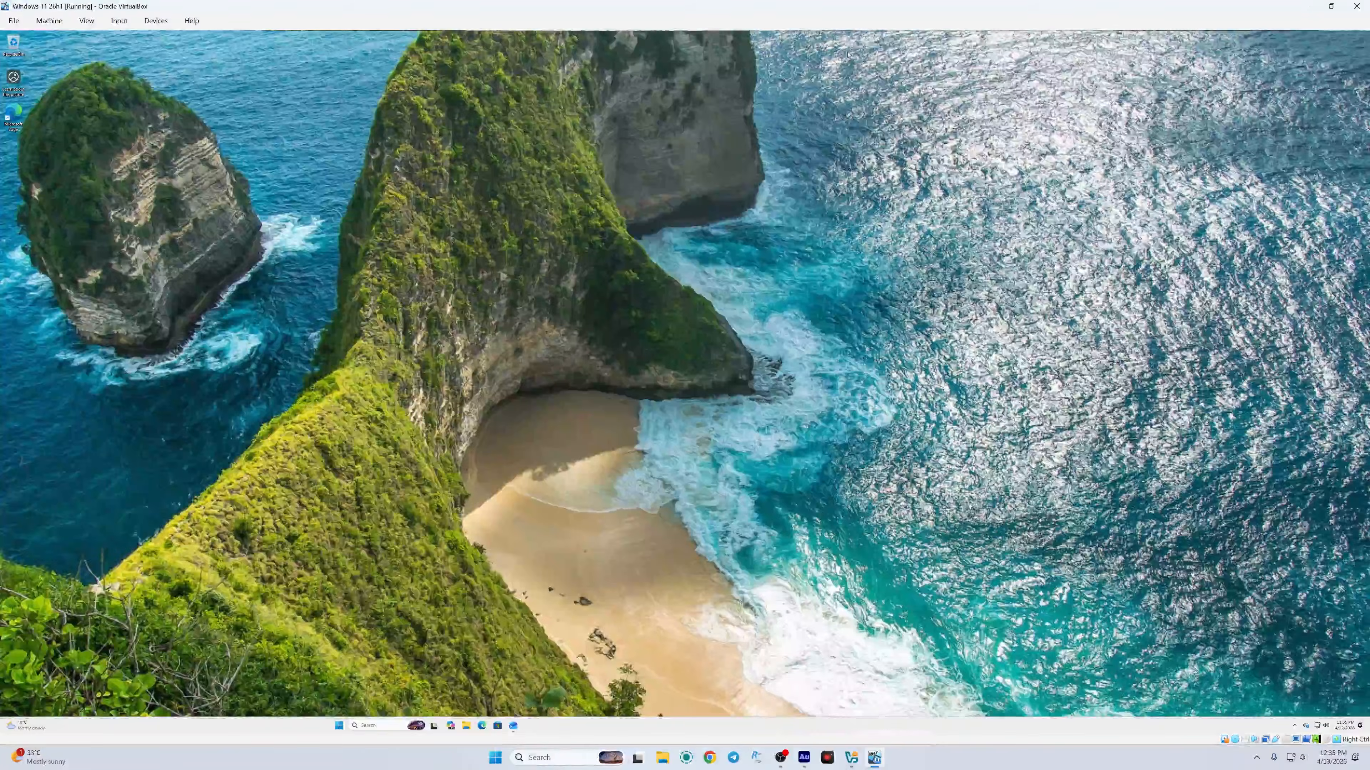